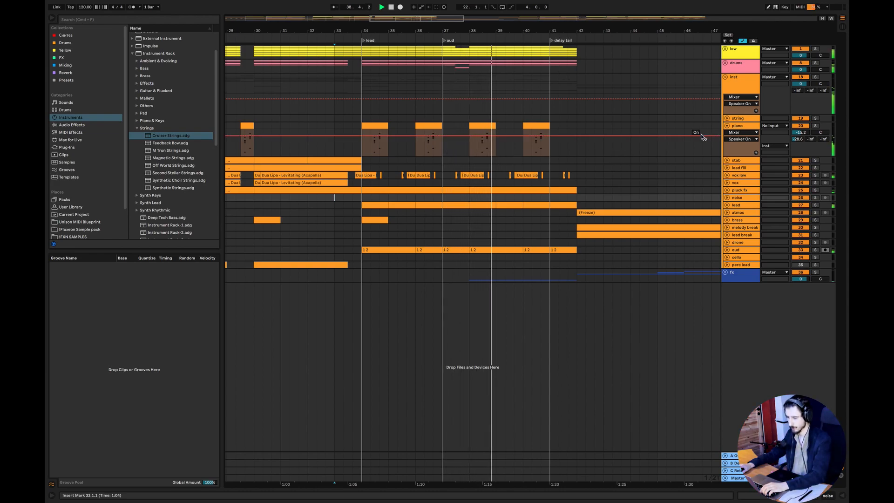
# Step: Fold the piano track and start playback from bar 1 of the arrangement
pyautogui.click(727, 126)
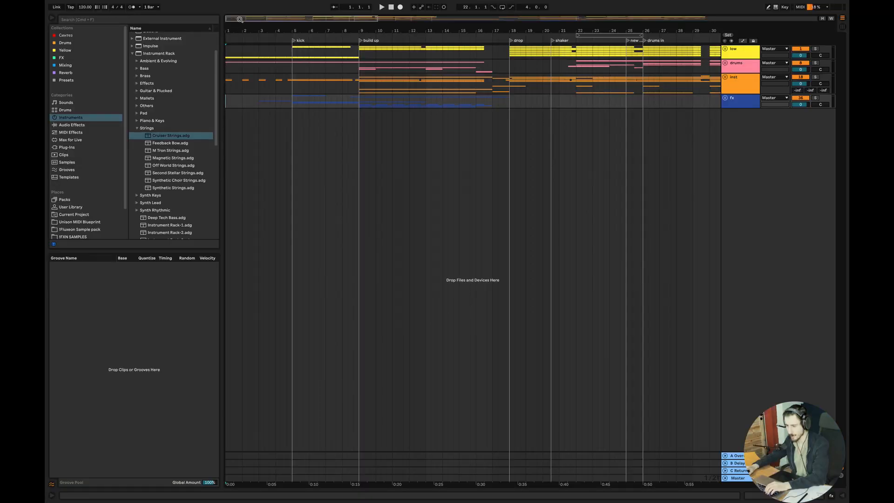
pyautogui.scroll(5, 221, 86)
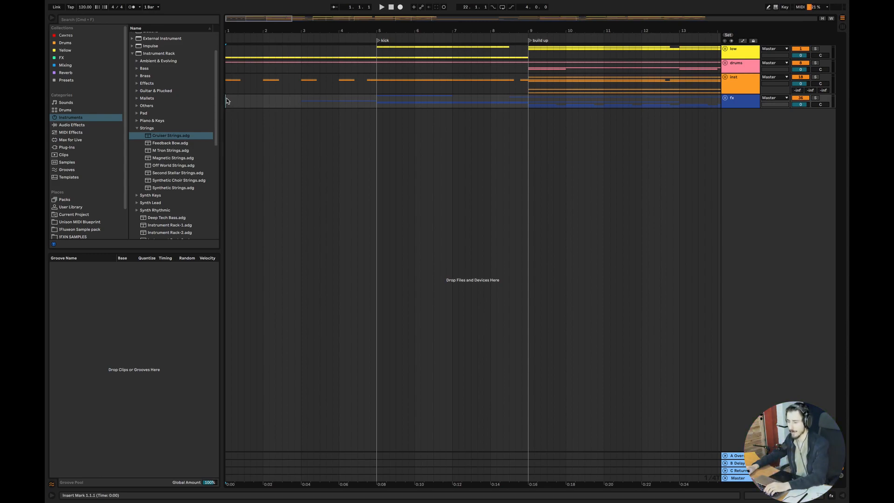
pyautogui.press('space')
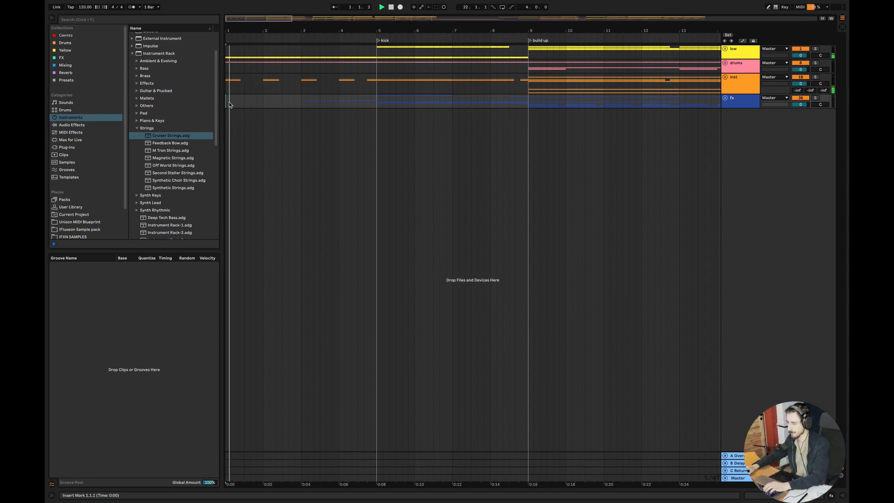
# Step: Expand the low group, show the reese break track's devices and sweep Diva's Frequency down to 72.74 and up to 85.89 during playback
pyautogui.click(725, 48)
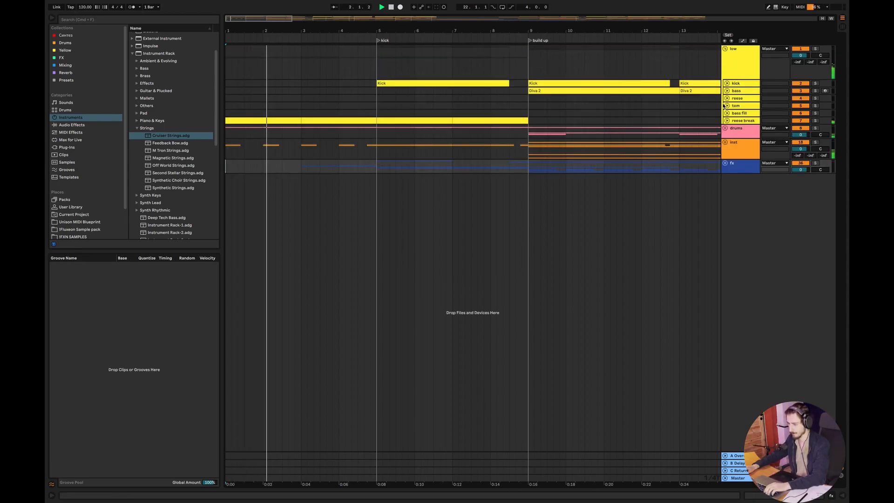
pyautogui.doubleClick(742, 121)
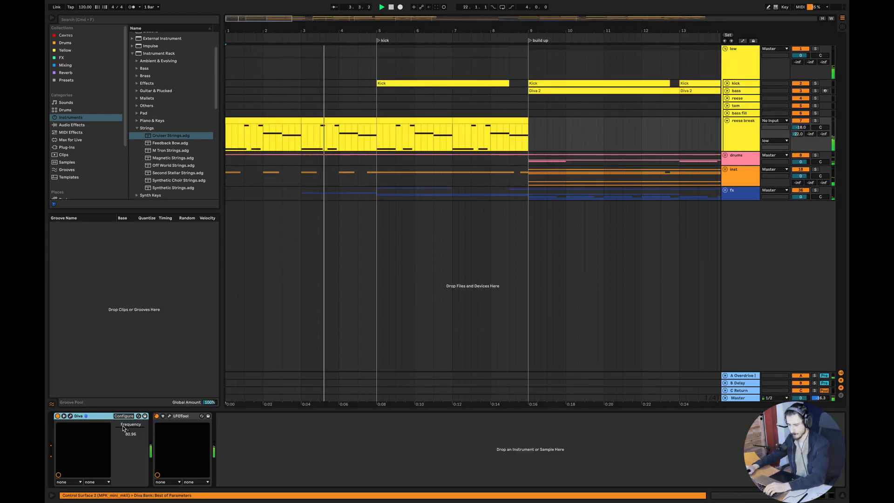
pyautogui.moveTo(128, 433); pyautogui.dragTo(128, 440)
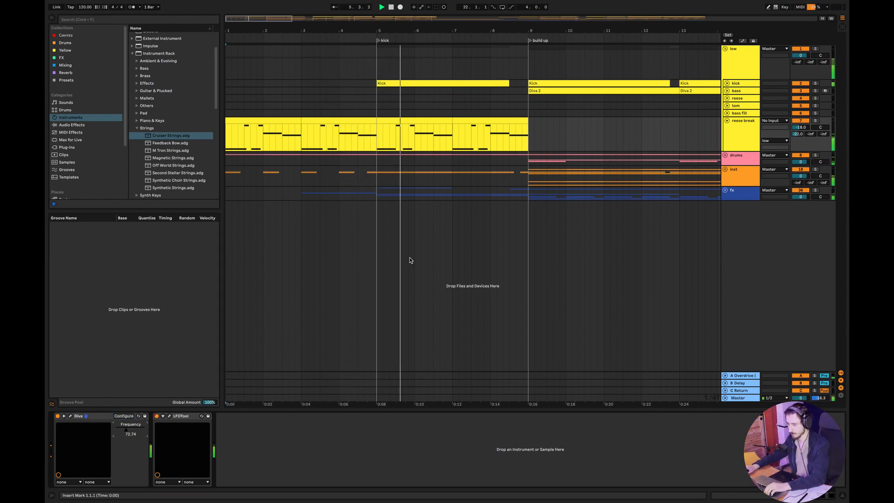
pyautogui.moveTo(125, 429); pyautogui.dragTo(125, 418)
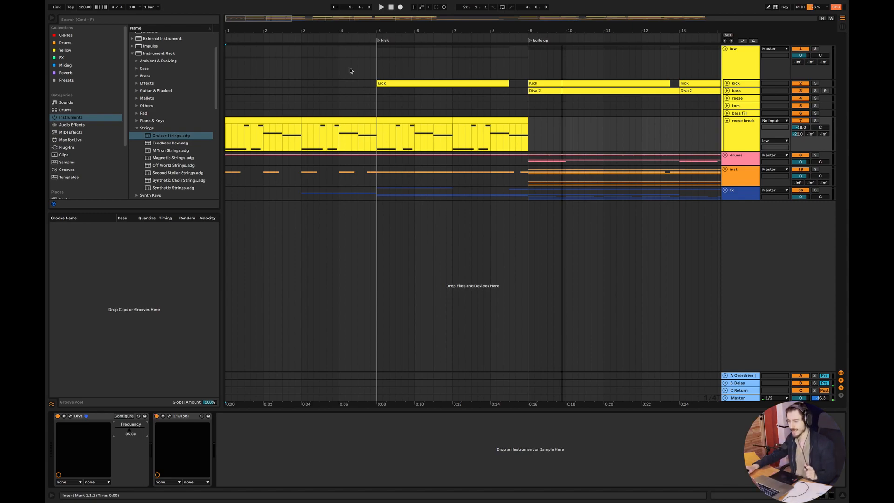
pyautogui.moveTo(240, 28); pyautogui.dragTo(234, 34)
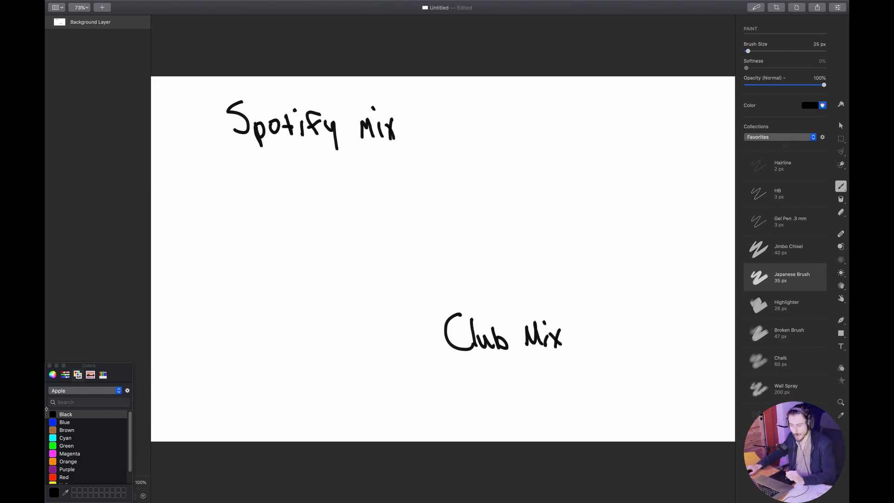
# Step: Switch to the Pixelmator sketch and draw a circled red X with a long horizontal red line under "Spotify mix"
pyautogui.click(58, 476)
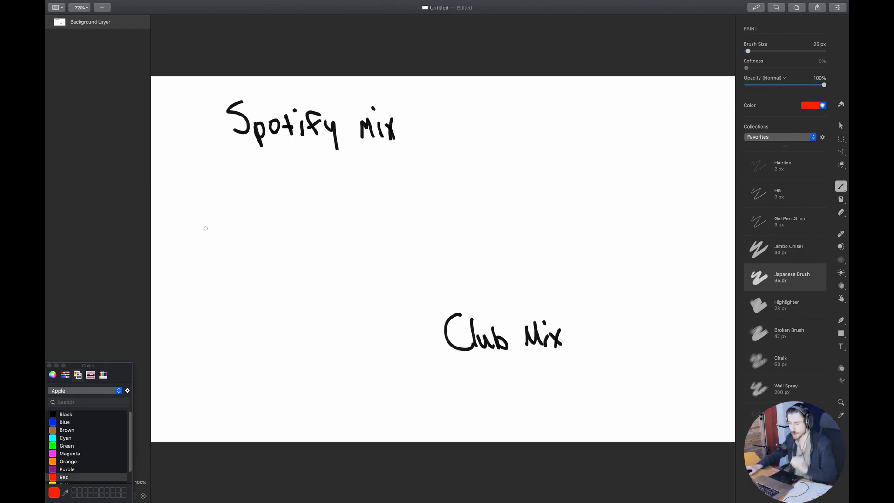
pyautogui.moveTo(207, 216)
pyautogui.mouseDown()
pyautogui.moveTo(219, 192)
pyautogui.moveTo(192, 184)
pyautogui.mouseUp()
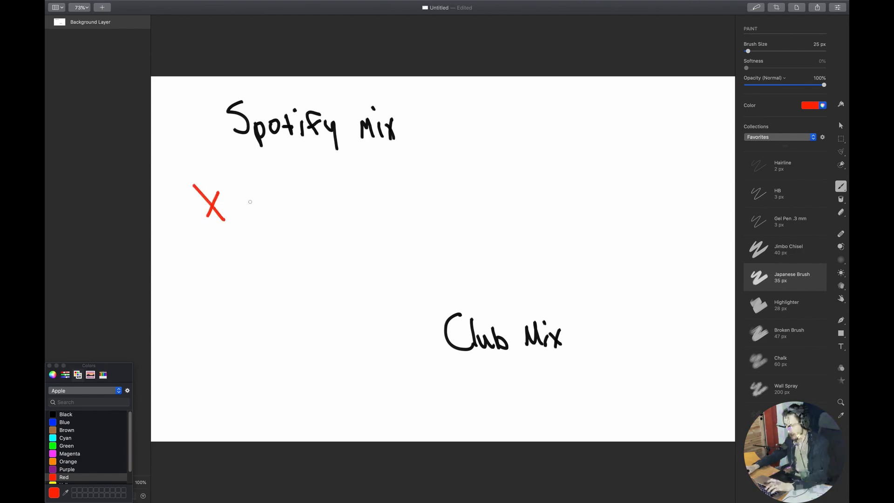
pyautogui.moveTo(226, 205); pyautogui.dragTo(349, 210)
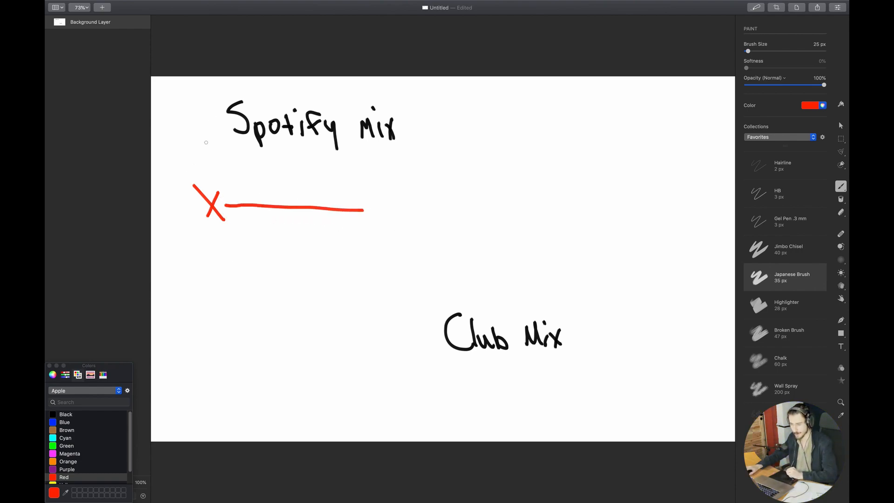
pyautogui.moveTo(208, 175); pyautogui.dragTo(230, 219)
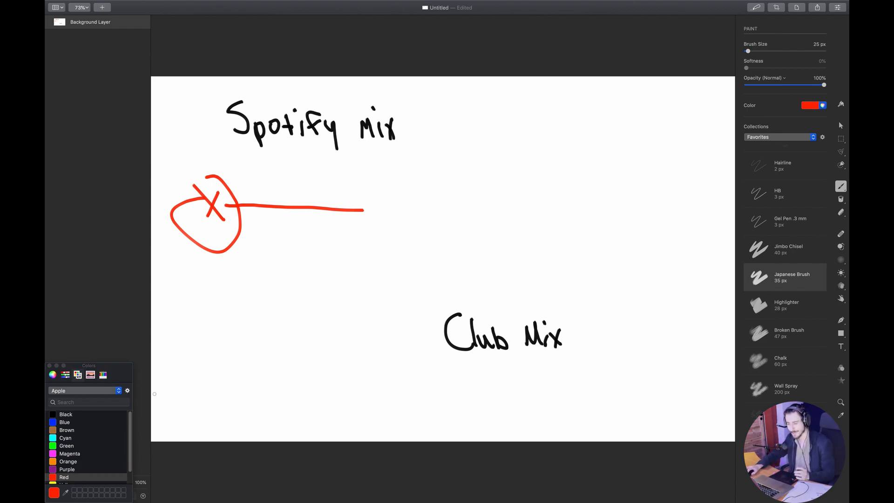
# Step: Sketch a black two-section timeline under "Club Mix", extend it in red to a circled X, and point a red arrow at the X
pyautogui.click(66, 414)
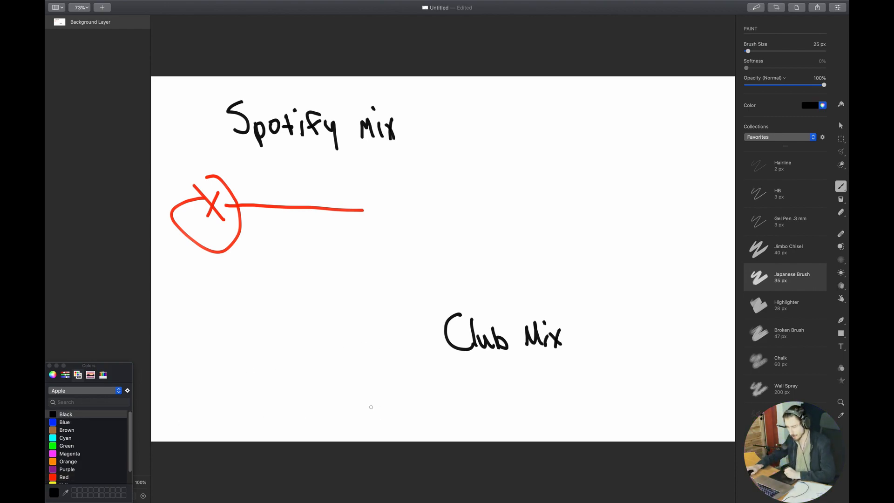
pyautogui.moveTo(363, 407)
pyautogui.mouseDown()
pyautogui.moveTo(365, 427)
pyautogui.moveTo(423, 409)
pyautogui.moveTo(423, 427)
pyautogui.moveTo(468, 414)
pyautogui.moveTo(472, 427)
pyautogui.mouseUp()
pyautogui.click(64, 477)
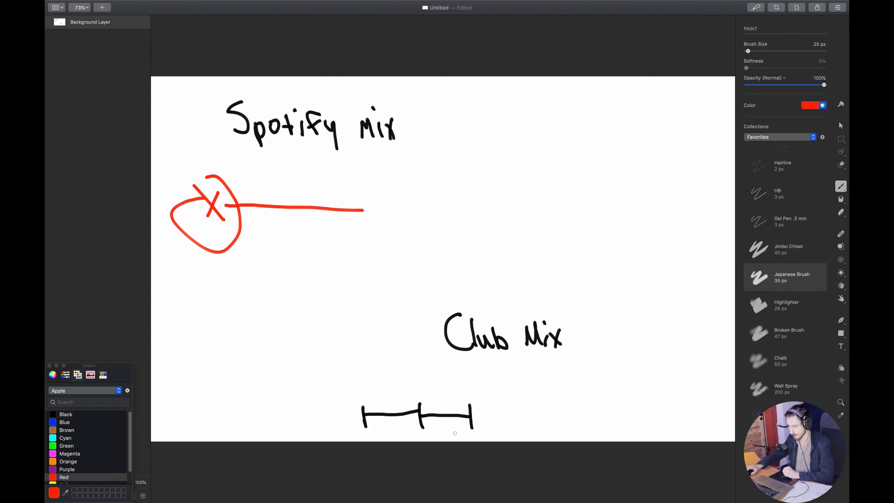
pyautogui.moveTo(472, 416); pyautogui.dragTo(514, 418)
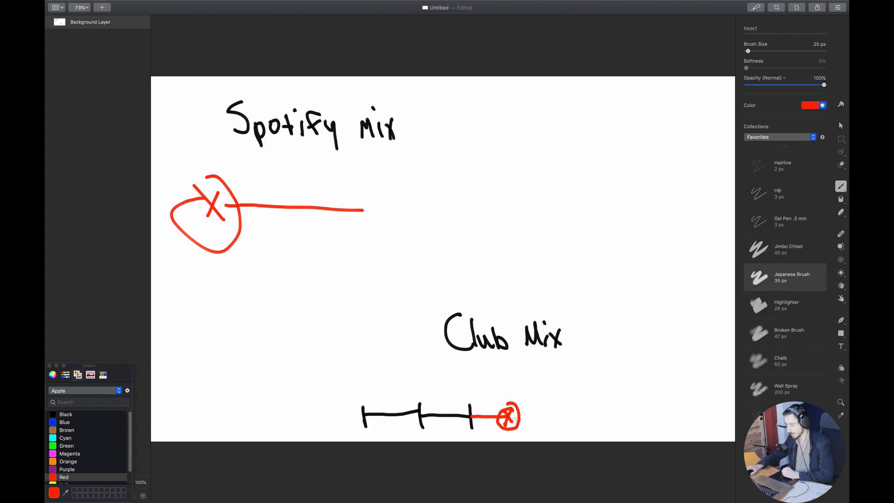
pyautogui.moveTo(562, 383)
pyautogui.mouseDown()
pyautogui.moveTo(534, 416)
pyautogui.moveTo(547, 411)
pyautogui.mouseUp()
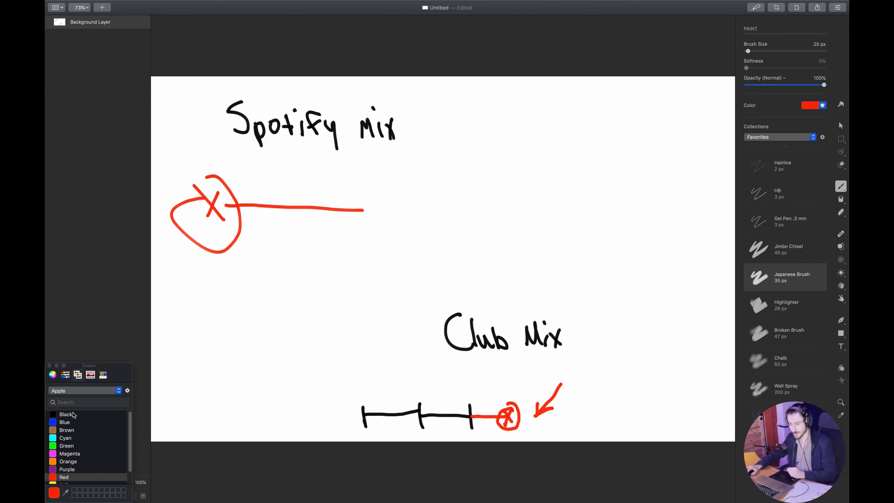
# Step: Draw a black two-section timeline in the Spotify mix area and mark its second section with an arrow labelled "Drums"
pyautogui.press('d')
pyautogui.moveTo(183, 278)
pyautogui.mouseDown()
pyautogui.moveTo(186, 304)
pyautogui.moveTo(207, 290)
pyautogui.moveTo(246, 290)
pyautogui.moveTo(251, 306)
pyautogui.moveTo(306, 291)
pyautogui.moveTo(310, 310)
pyautogui.mouseUp()
pyautogui.moveTo(294, 257)
pyautogui.mouseDown()
pyautogui.moveTo(281, 268)
pyautogui.moveTo(289, 272)
pyautogui.mouseUp()
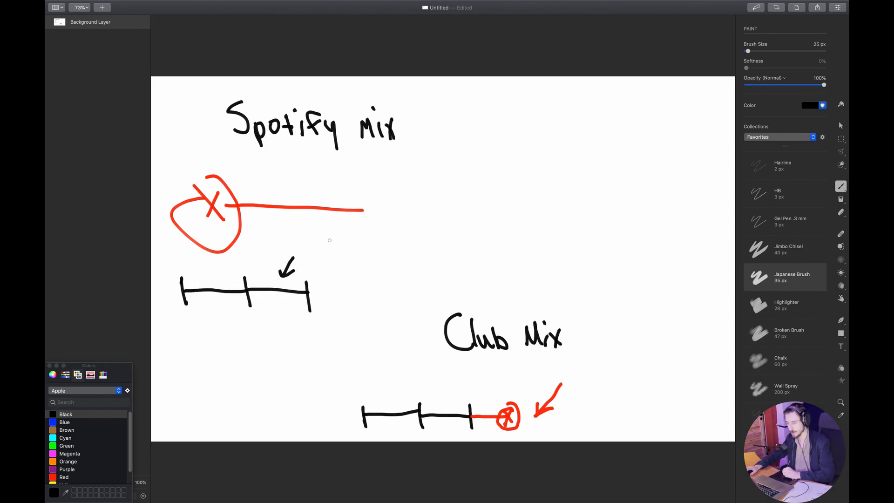
pyautogui.moveTo(311, 242)
pyautogui.mouseDown()
pyautogui.moveTo(313, 262)
pyautogui.moveTo(366, 248)
pyautogui.moveTo(377, 261)
pyautogui.mouseUp()
# Step: Extend the end of the Spotify mix timeline with a short red line leading to a circled red X
pyautogui.click(70, 454)
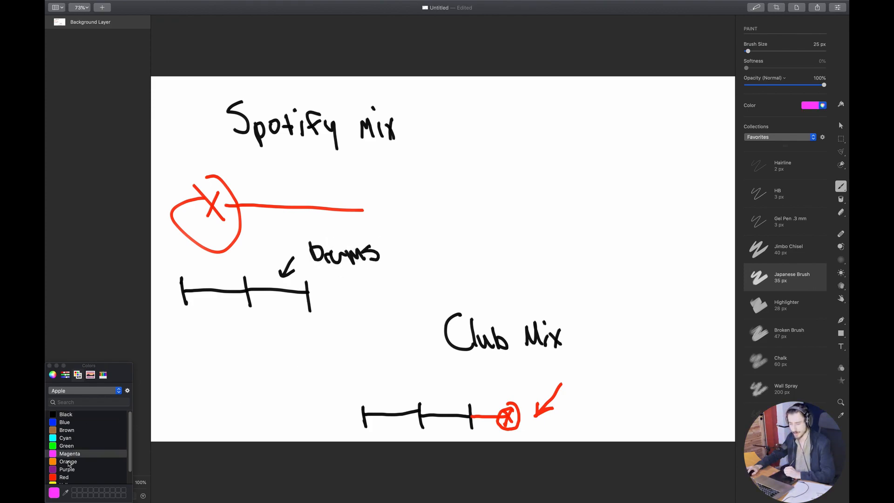
pyautogui.click(70, 477)
pyautogui.moveTo(308, 291)
pyautogui.mouseDown()
pyautogui.moveTo(335, 294)
pyautogui.moveTo(343, 305)
pyautogui.moveTo(329, 307)
pyautogui.mouseUp()
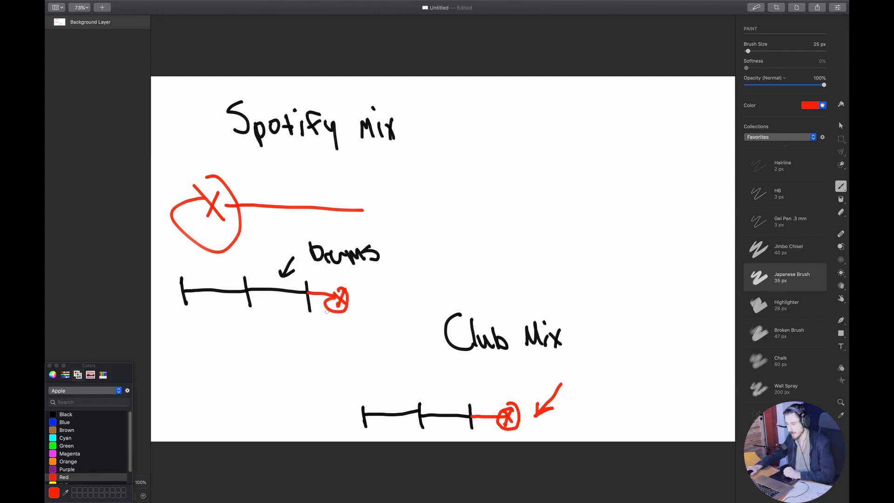
# Step: Draw a red arrow labelled "intro" up to the Spotify timeline's start and write "30 sec." in red beneath the timeline
pyautogui.moveTo(181, 397)
pyautogui.mouseDown()
pyautogui.moveTo(182, 317)
pyautogui.moveTo(189, 336)
pyautogui.mouseUp()
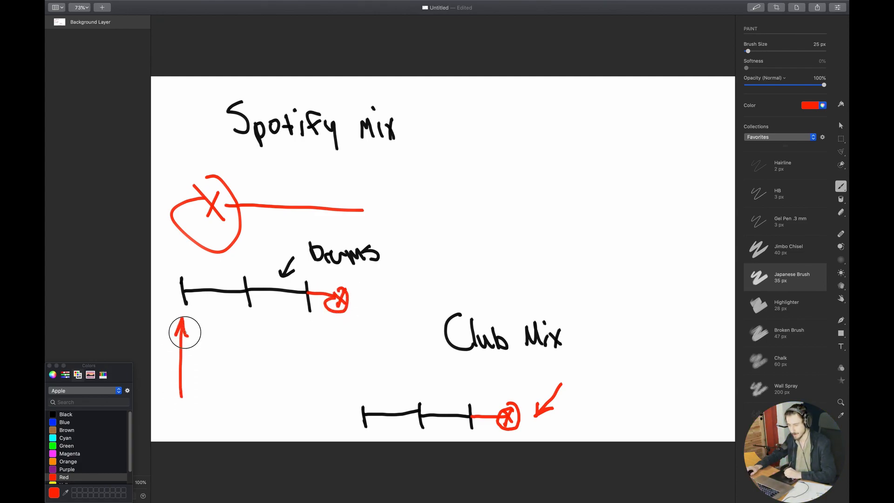
pyautogui.moveTo(168, 424)
pyautogui.mouseDown()
pyautogui.moveTo(169, 434)
pyautogui.moveTo(176, 419)
pyautogui.moveTo(184, 431)
pyautogui.mouseUp()
pyautogui.click(163, 415)
pyautogui.moveTo(188, 402)
pyautogui.mouseDown()
pyautogui.moveTo(186, 428)
pyautogui.moveTo(200, 424)
pyautogui.mouseUp()
pyautogui.moveTo(224, 338)
pyautogui.mouseDown()
pyautogui.moveTo(236, 348)
pyautogui.moveTo(226, 361)
pyautogui.moveTo(244, 348)
pyautogui.moveTo(292, 361)
pyautogui.mouseUp()
pyautogui.click(298, 357)
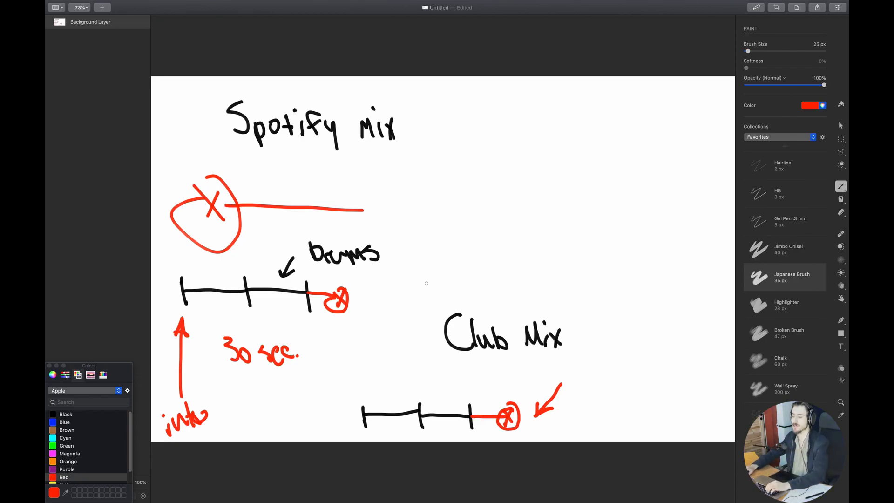
# Step: Switch to Ableton Live, return to the arrangement's start and solo the reese break track
pyautogui.press('super+Tab')
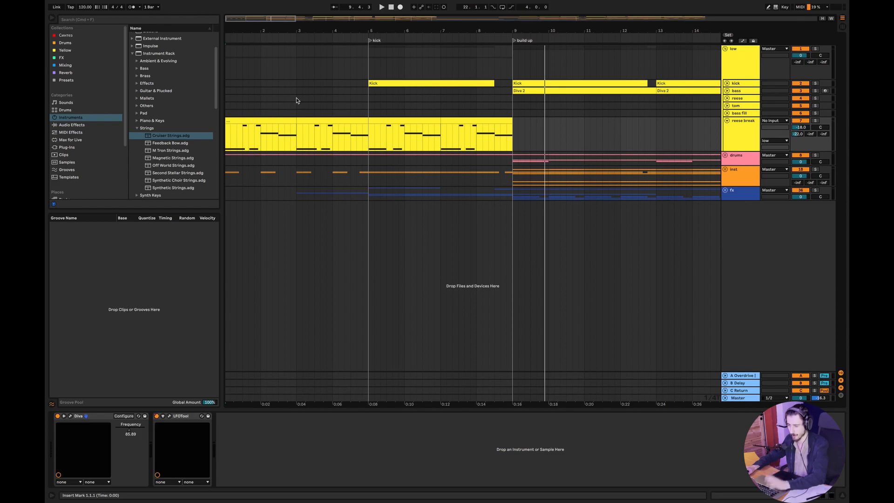
pyautogui.moveTo(247, 19); pyautogui.dragTo(243, 25)
pyautogui.click(263, 119)
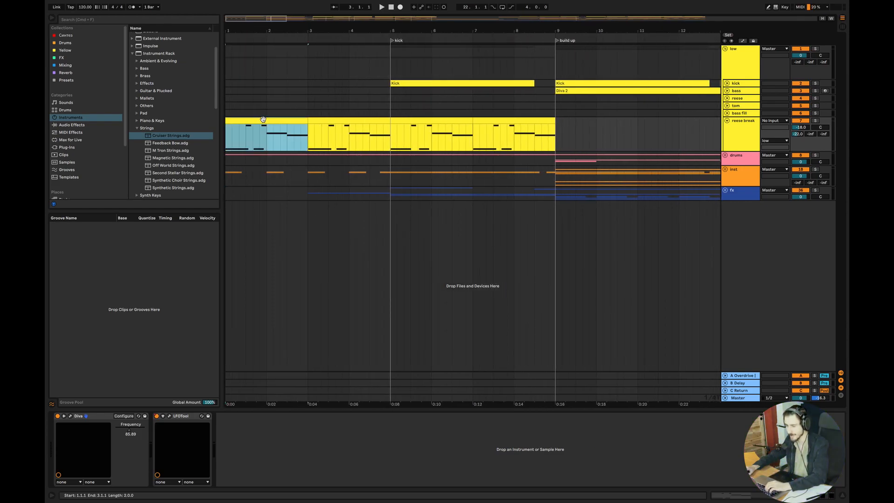
pyautogui.click(815, 121)
# Step: Open the first reese break clip and transpose its two F#2 notes down an octave to F#1
pyautogui.doubleClick(244, 122)
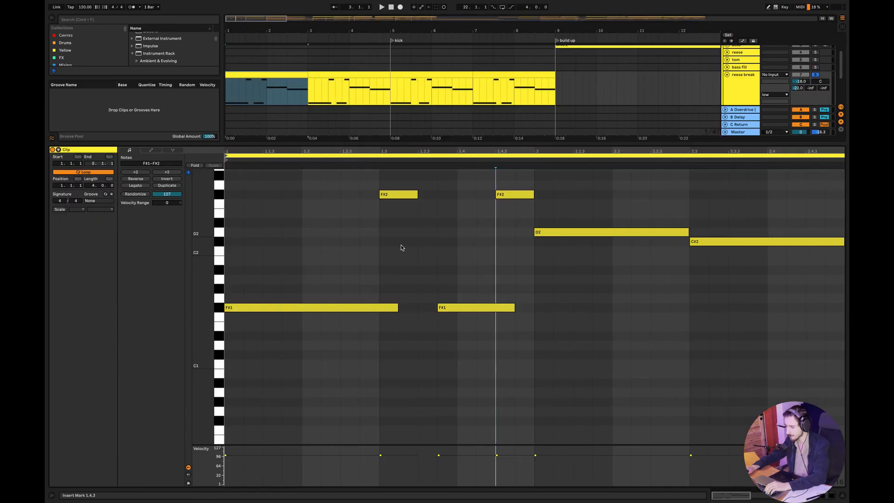
pyautogui.moveTo(555, 191); pyautogui.dragTo(316, 205)
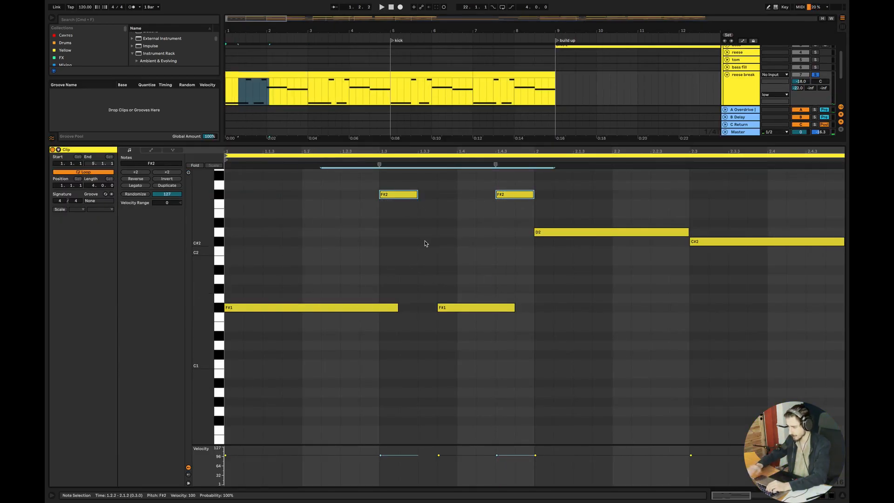
pyautogui.hotkey('shift', 'Down')
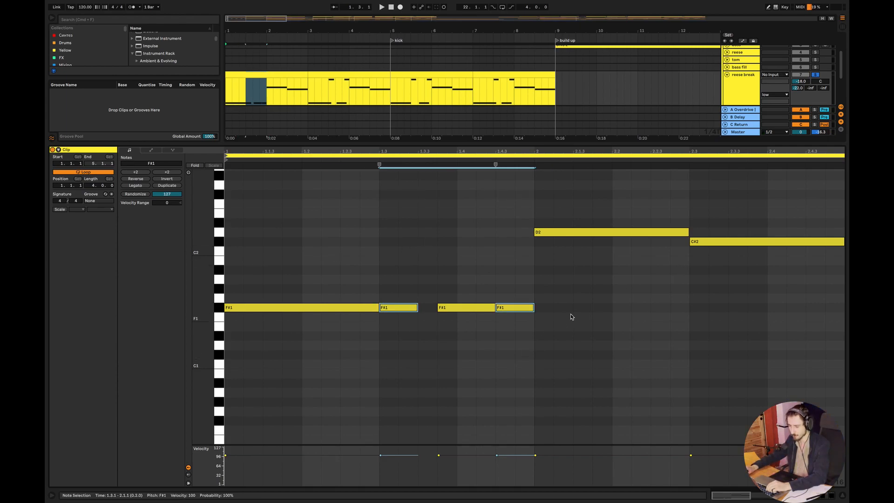
# Step: Select the clip's D2 and C#2 notes and audition the two pitches alternately on the piano roll keyboard
pyautogui.click(572, 234)
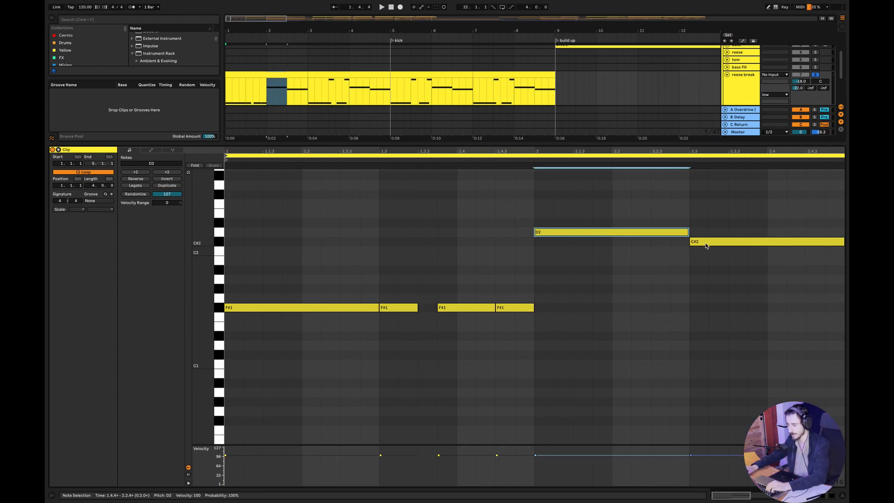
pyautogui.click(690, 241)
pyautogui.moveTo(727, 208); pyautogui.dragTo(666, 257)
pyautogui.moveTo(679, 214); pyautogui.dragTo(703, 256)
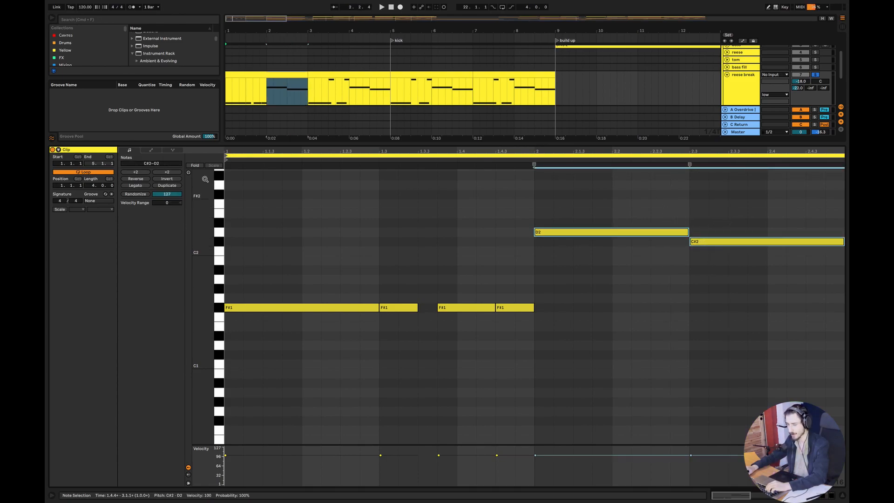
pyautogui.click(220, 234)
pyautogui.click(220, 242)
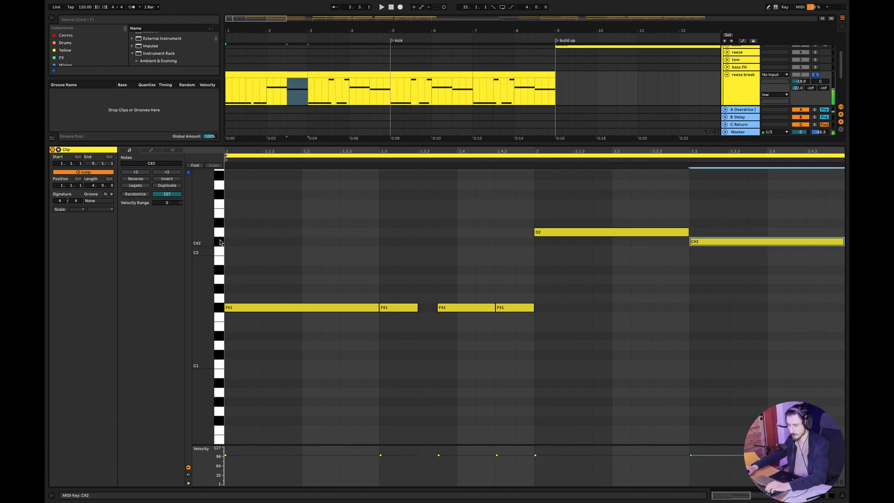
pyautogui.click(221, 233)
pyautogui.click(221, 241)
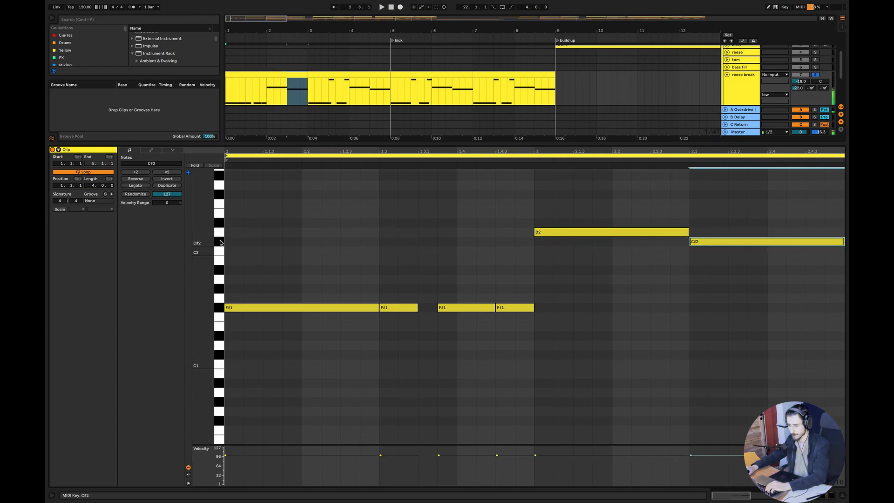
# Step: Audition F#1 against C#2 on the piano roll keyboard to compare the two pitches
pyautogui.click(219, 310)
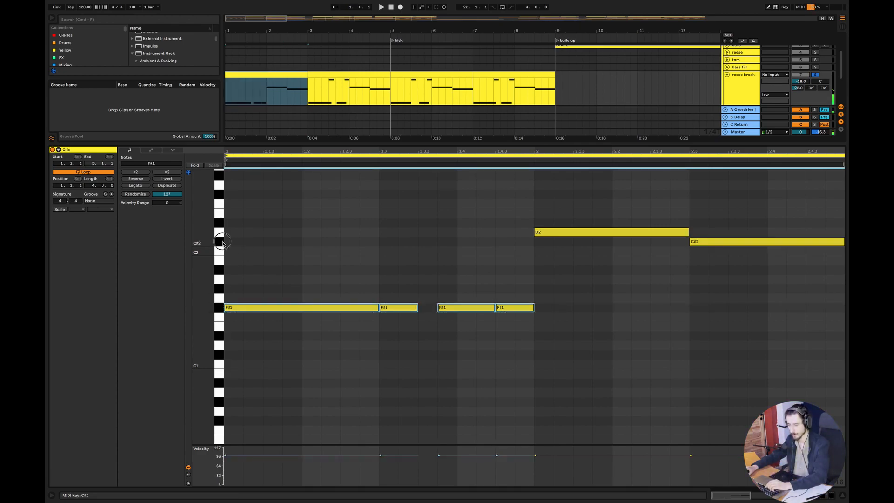
pyautogui.click(222, 244)
pyautogui.click(221, 243)
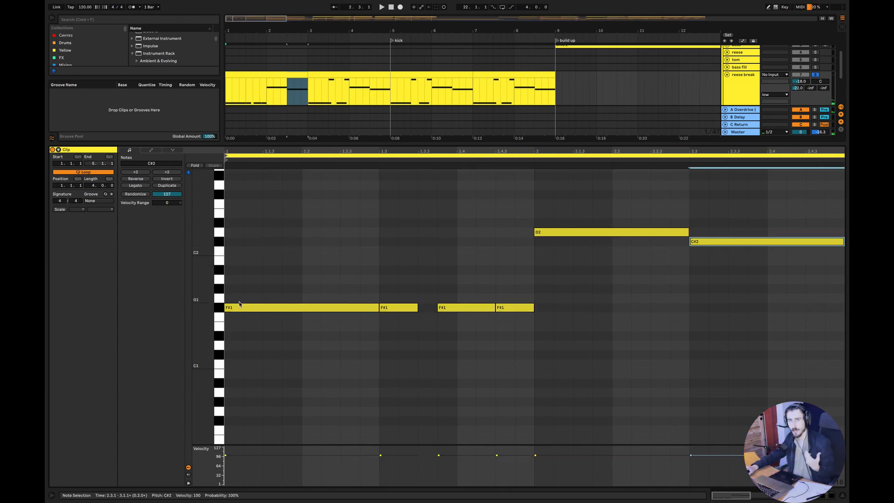
pyautogui.click(221, 310)
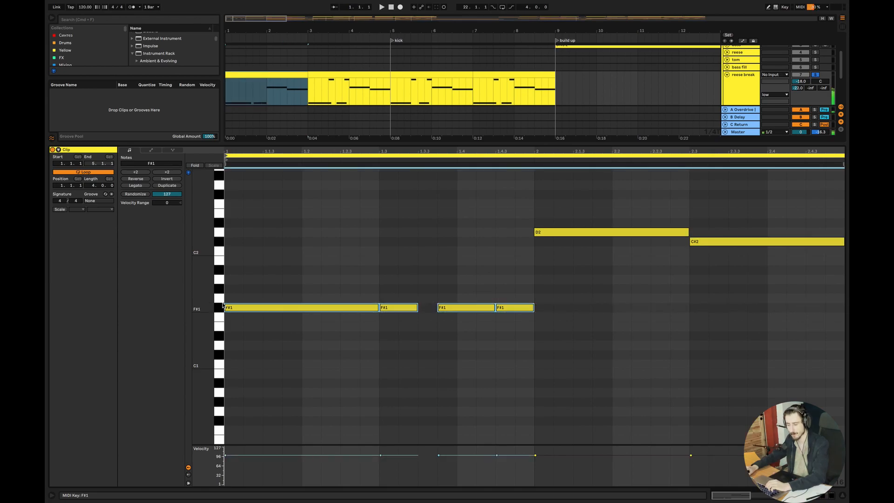
# Step: Audition G1 and F#1 alternately on the piano roll keyboard and select the last F#1 note in the first bar
pyautogui.click(221, 300)
pyautogui.click(222, 308)
pyautogui.click(221, 301)
pyautogui.click(221, 308)
pyautogui.click(221, 299)
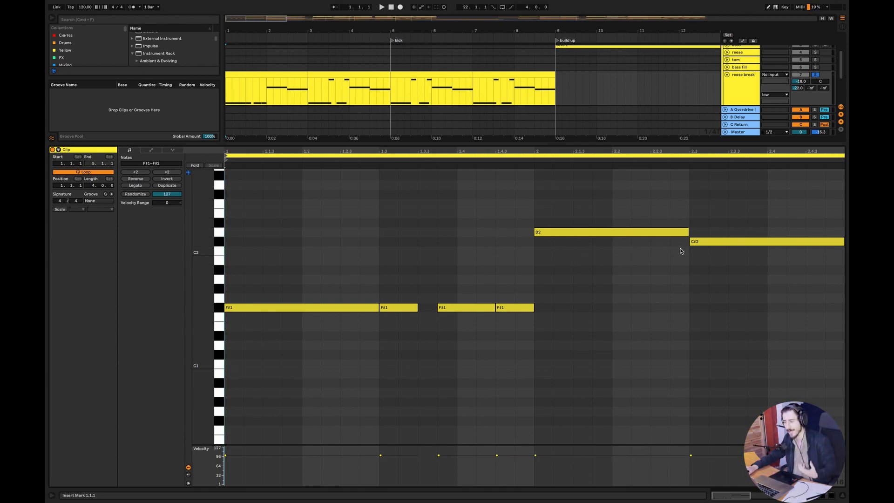
pyautogui.click(514, 307)
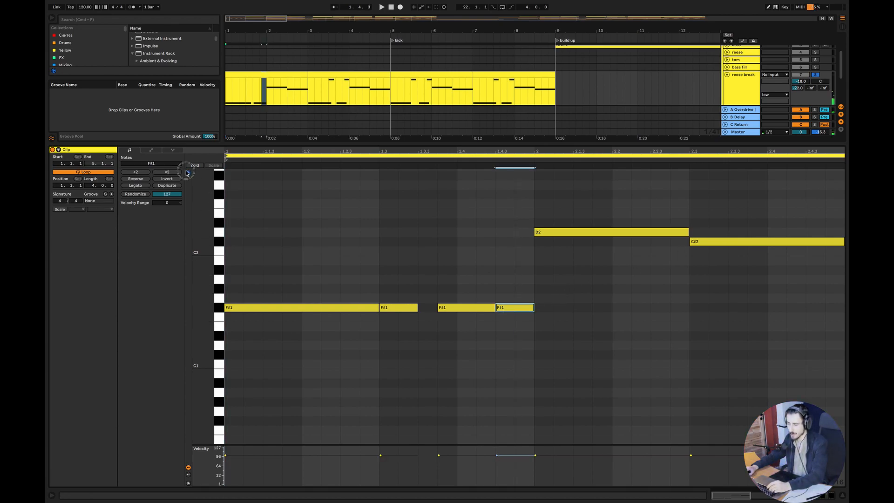
# Step: Transpose the second and last F#1 notes of the first bar up an octave to F#2 and close the clip editor
pyautogui.keyDown('shift'); pyautogui.click(399, 308); pyautogui.keyUp('shift')
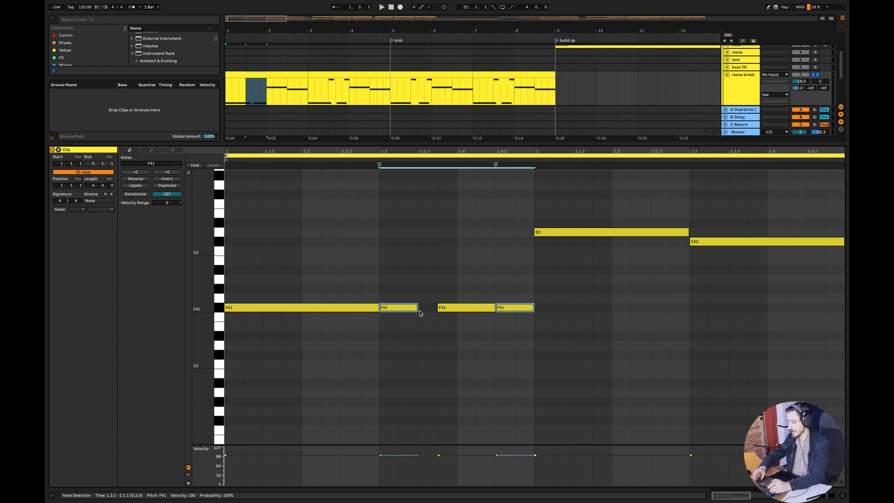
pyautogui.hotkey('shift', 'Up')
pyautogui.click(842, 495)
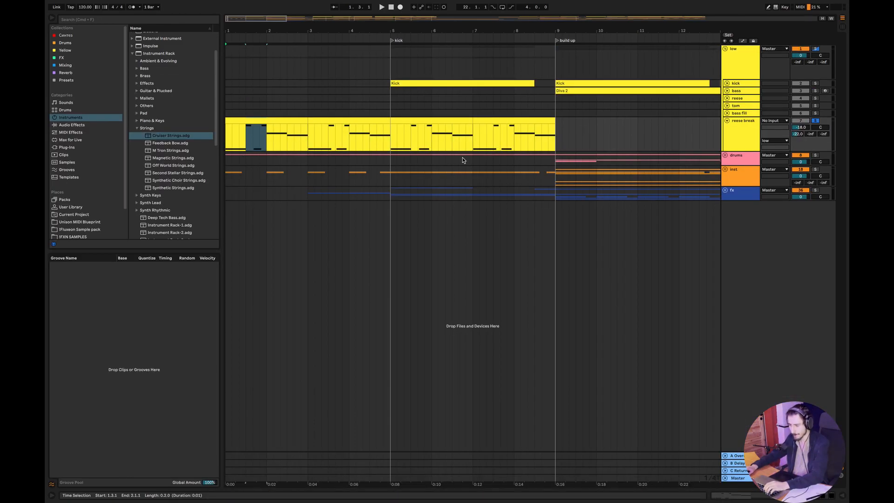
# Step: Unsolo the reese break track and show the Auto Filter frequency automation on the vos low track inside the inst group
pyautogui.click(725, 169)
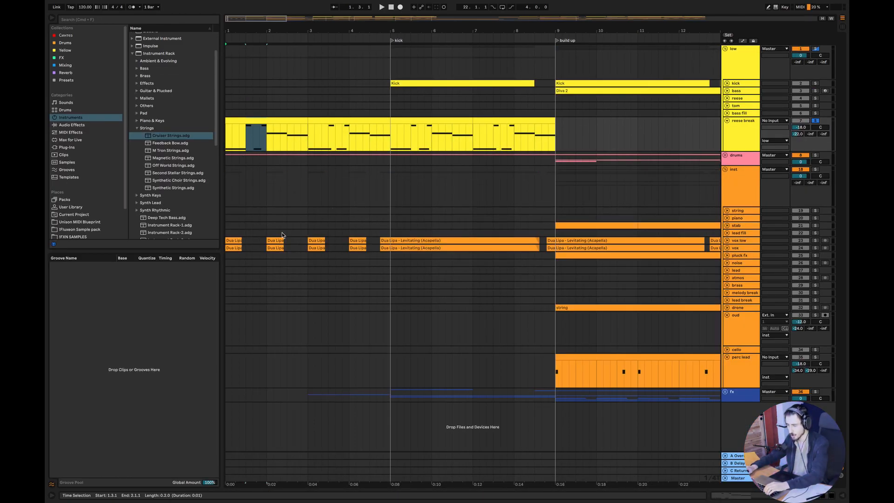
pyautogui.click(815, 121)
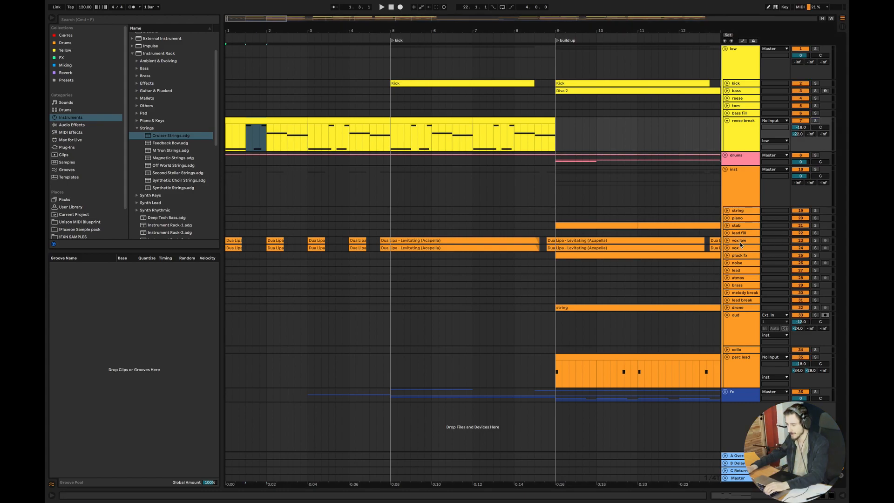
pyautogui.doubleClick(739, 240)
pyautogui.rightClick(170, 443)
pyautogui.click(191, 437)
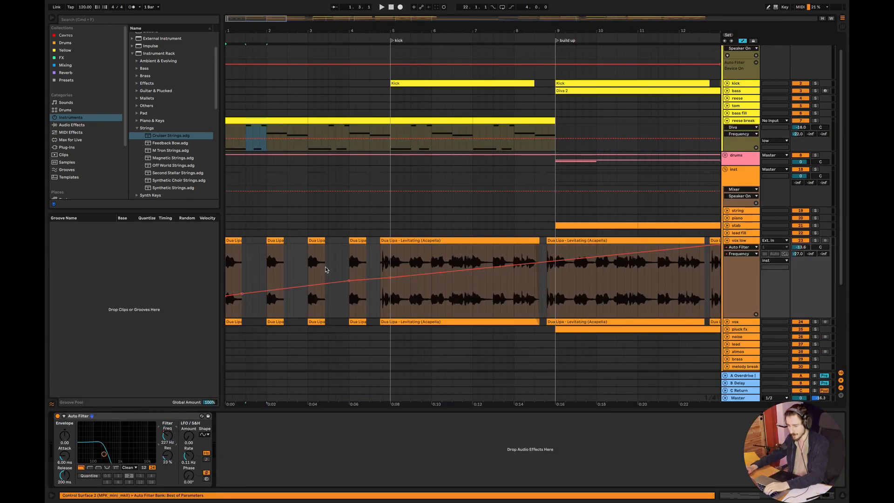
# Step: Solo the vos low track, play the intro to hear the filtered vocal, and hide the device view
pyautogui.click(744, 240)
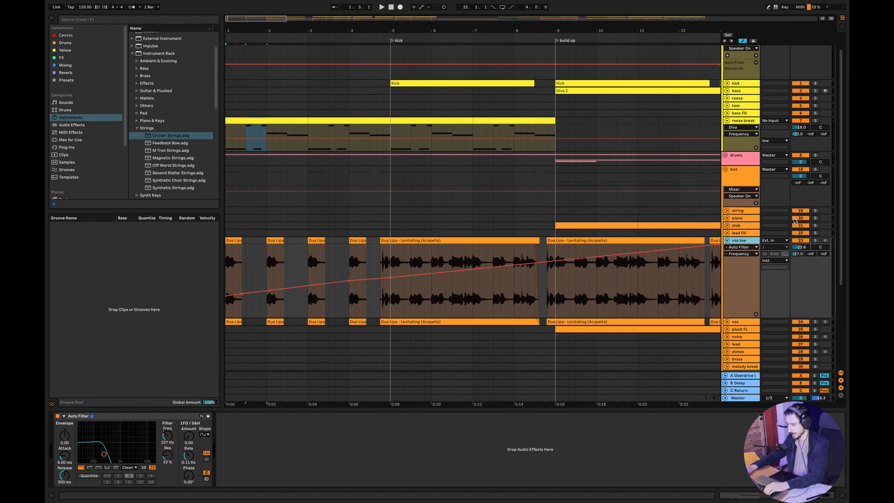
pyautogui.click(814, 241)
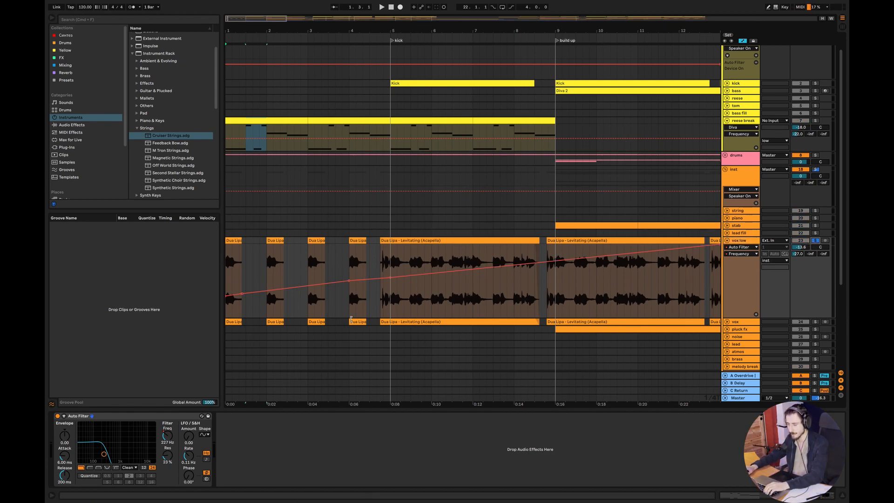
pyautogui.press('space')
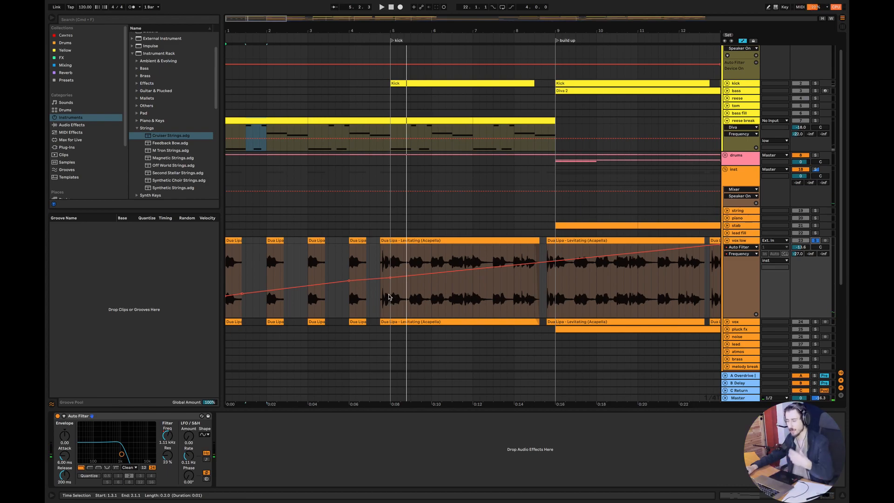
pyautogui.press('super+alt+l')
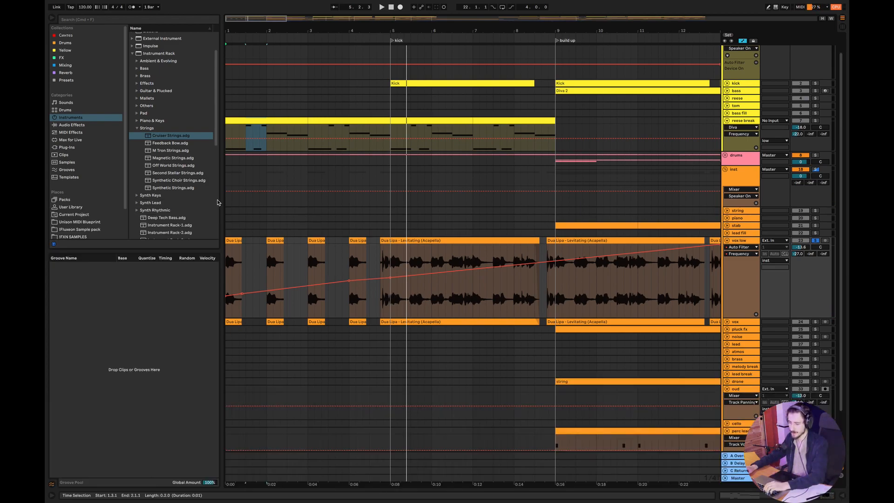
# Step: Select the long Levitating acapella clip on vos low from 4.4.1 to 8.3.3 and inspect its filter automation
pyautogui.moveTo(260, 21); pyautogui.dragTo(260, 5)
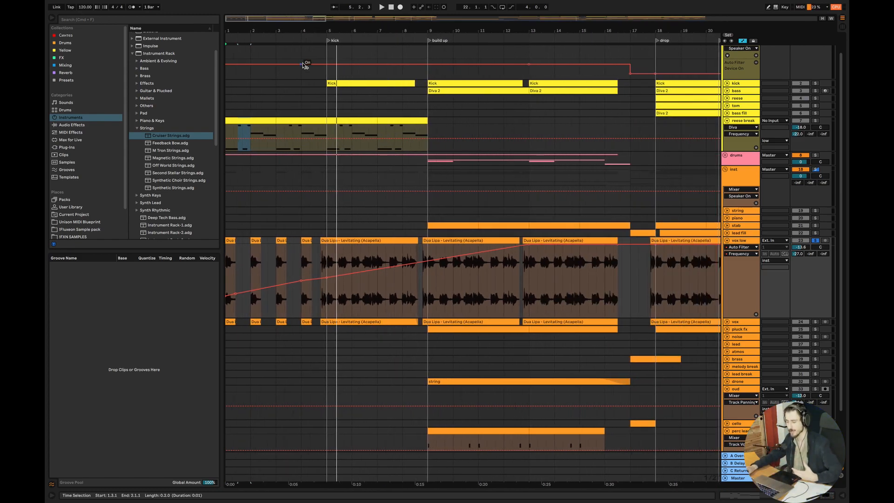
pyautogui.moveTo(423, 294); pyautogui.dragTo(322, 241)
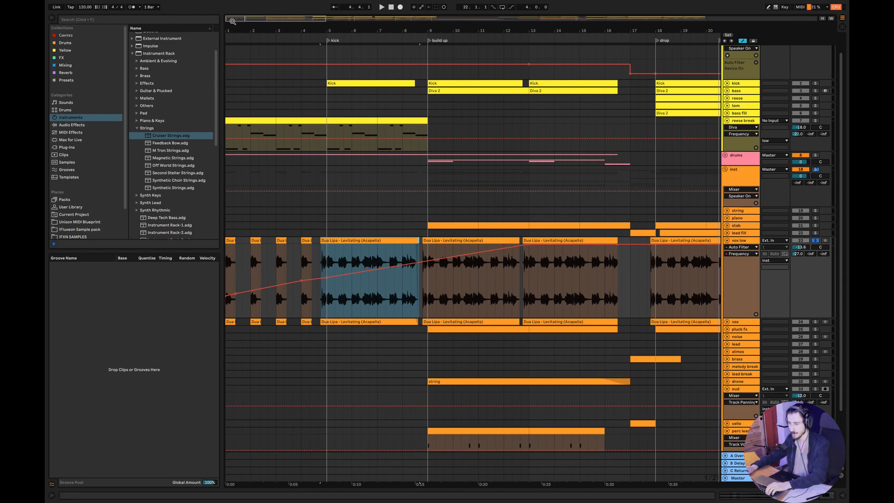
pyautogui.press('z')
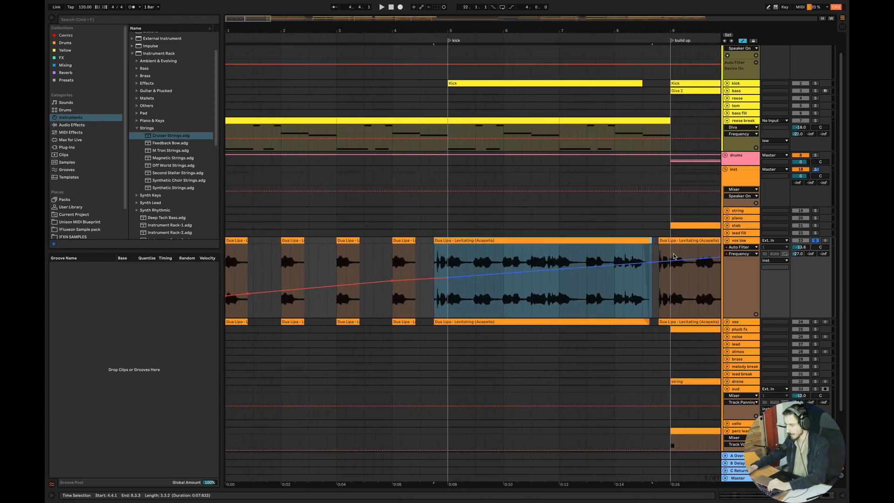
# Step: Collapse the vos low track and the inst group, and unsolo the inst group
pyautogui.click(727, 240)
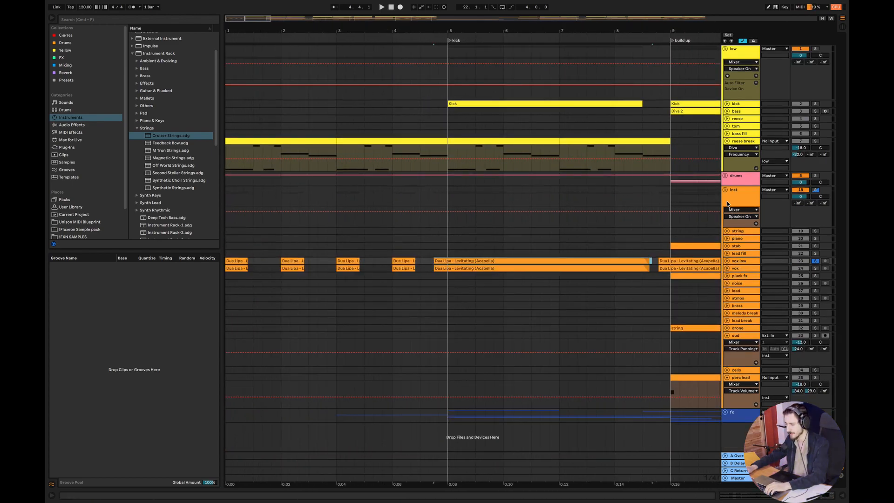
pyautogui.click(725, 193)
pyautogui.click(726, 191)
pyautogui.click(816, 190)
pyautogui.press('-')
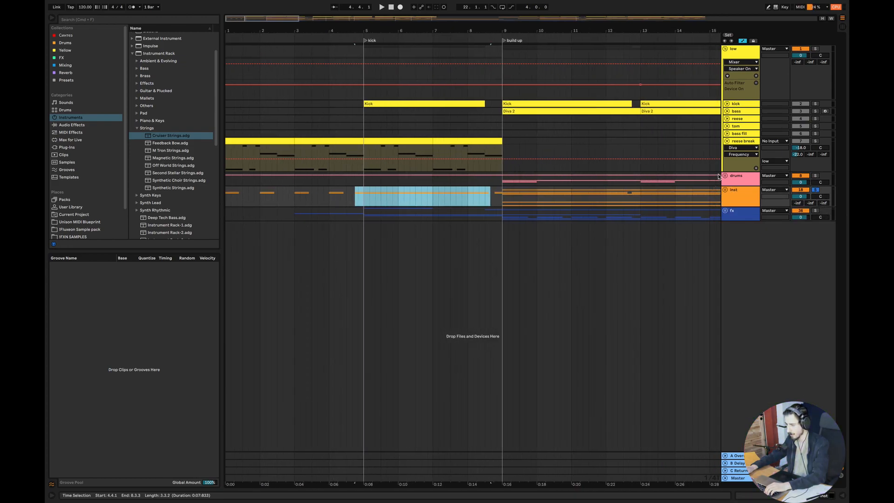
# Step: Expand the drums group and its snap track, play the intro from bar 2 into the build up, and collapse the low group
pyautogui.click(725, 175)
pyautogui.click(260, 239)
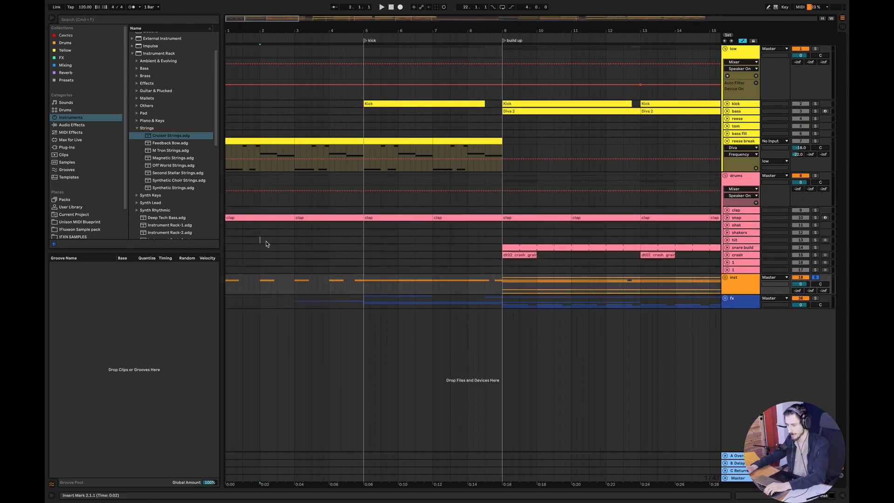
pyautogui.click(727, 219)
pyautogui.press('space')
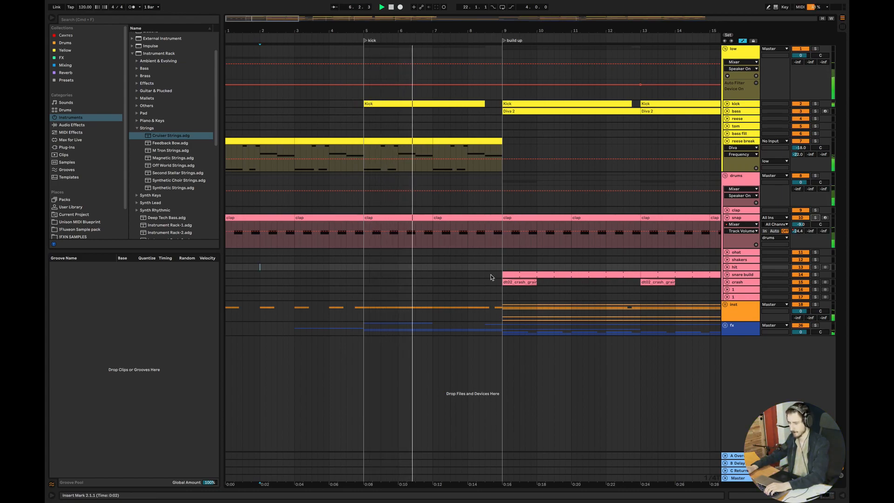
pyautogui.press('u')
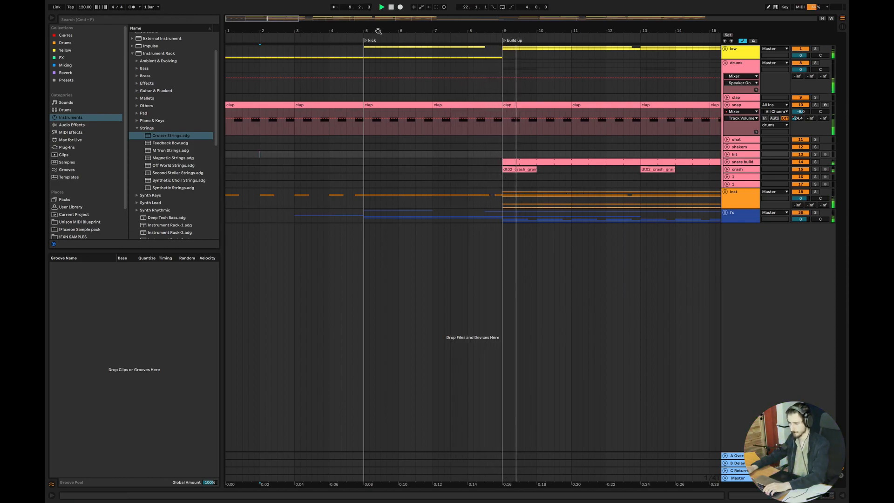
pyautogui.press('space')
# Step: Highlight the build up from bar 9 to 17 across all tracks, followed by the intro from bar 1 to 9
pyautogui.press('-')
pyautogui.moveTo(356, 218); pyautogui.dragTo(486, 94)
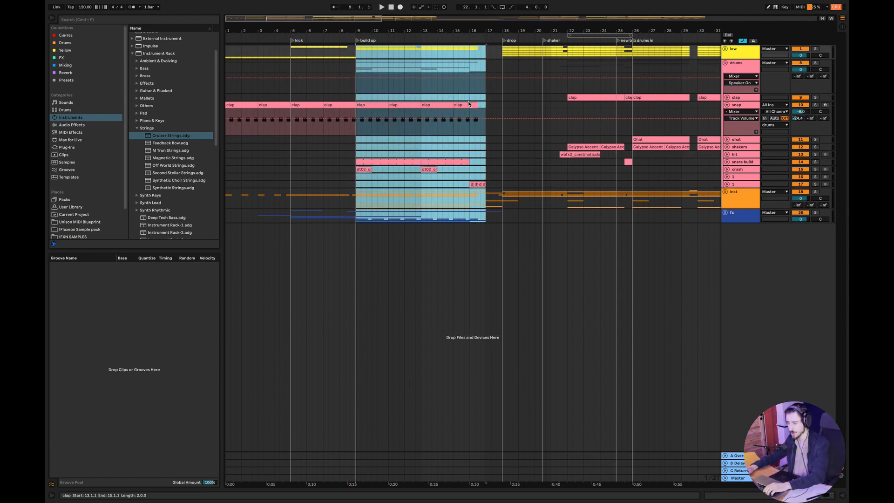
pyautogui.scroll(2, 373, 203)
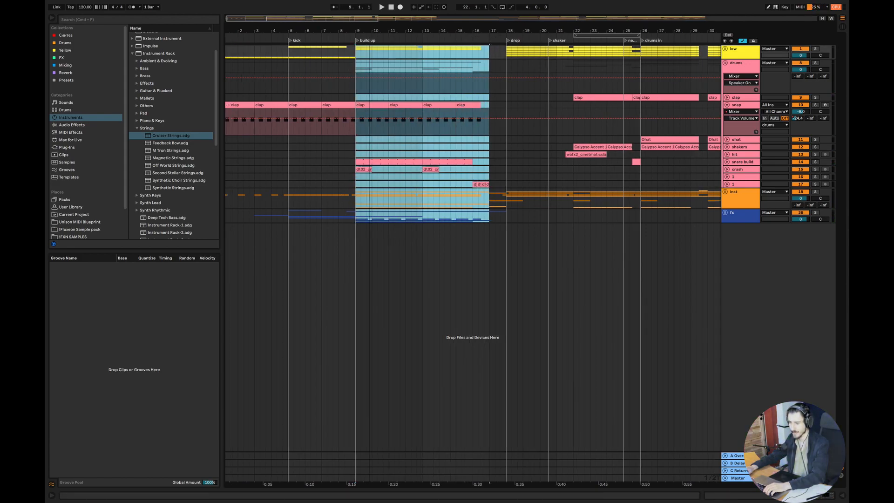
pyautogui.scroll(-1, 364, 218)
pyautogui.moveTo(360, 220); pyautogui.dragTo(172, 33)
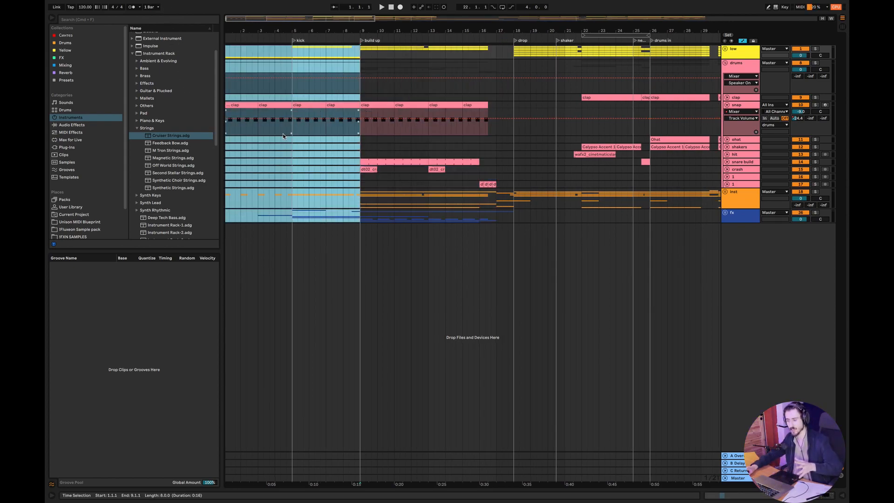
# Step: Expand the fx group, solo the track with the noisetools clip before the kick marker, and play it from bar 4
pyautogui.click(725, 212)
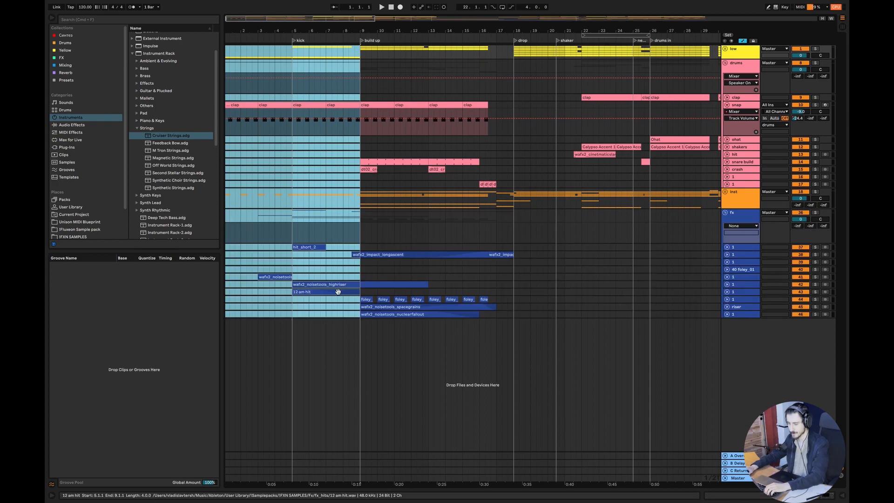
pyautogui.click(270, 291)
pyautogui.click(727, 277)
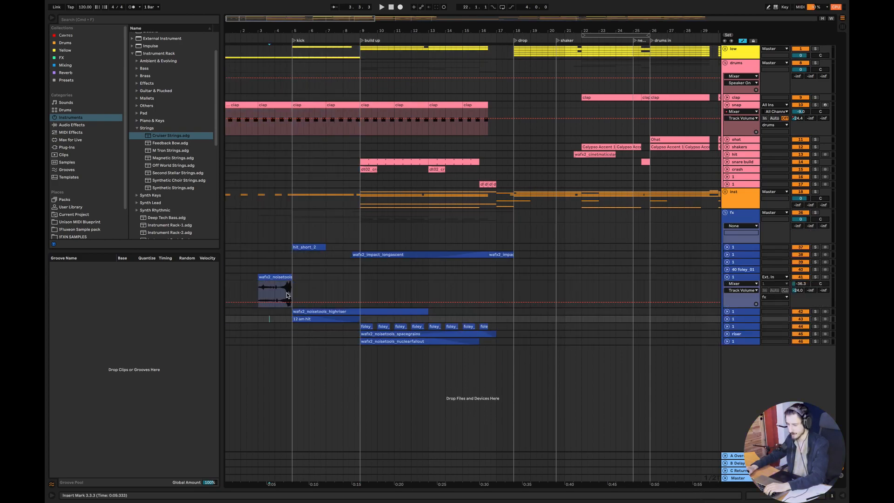
pyautogui.click(815, 277)
pyautogui.press('space')
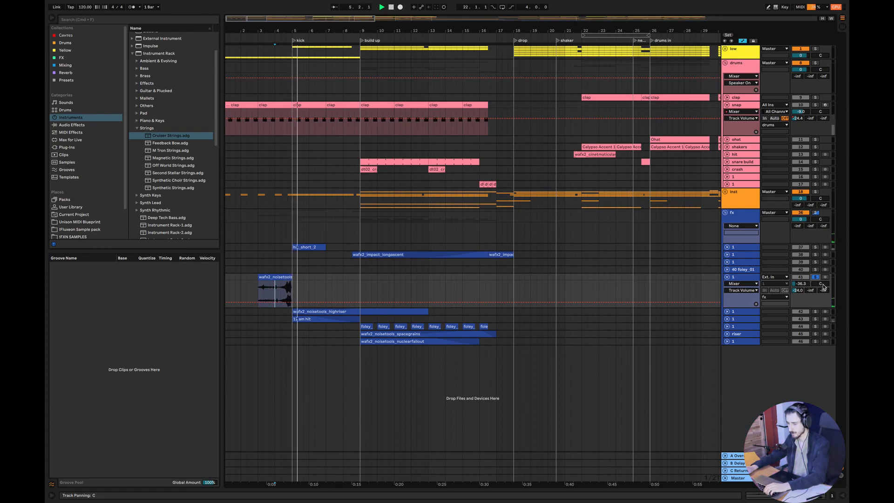
pyautogui.click(729, 279)
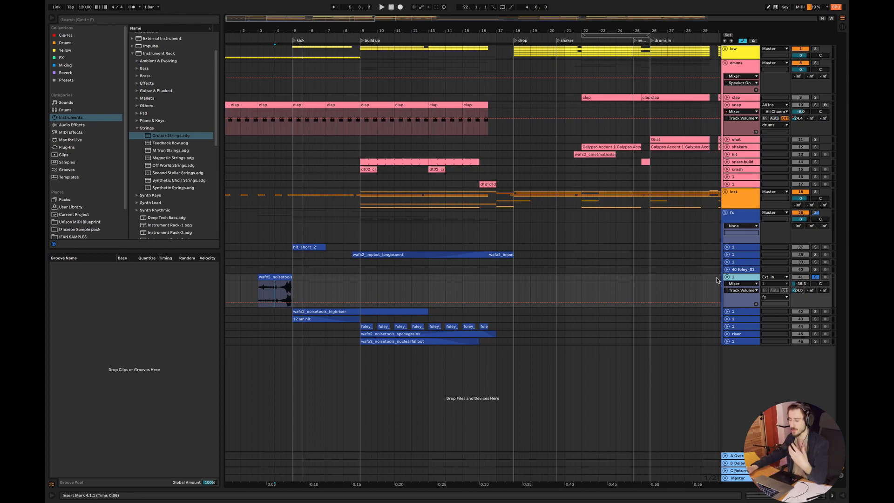
# Step: Collapse the noisetools track and the fx group, and select the build up from bar 9 to 17 across all tracks
pyautogui.click(727, 276)
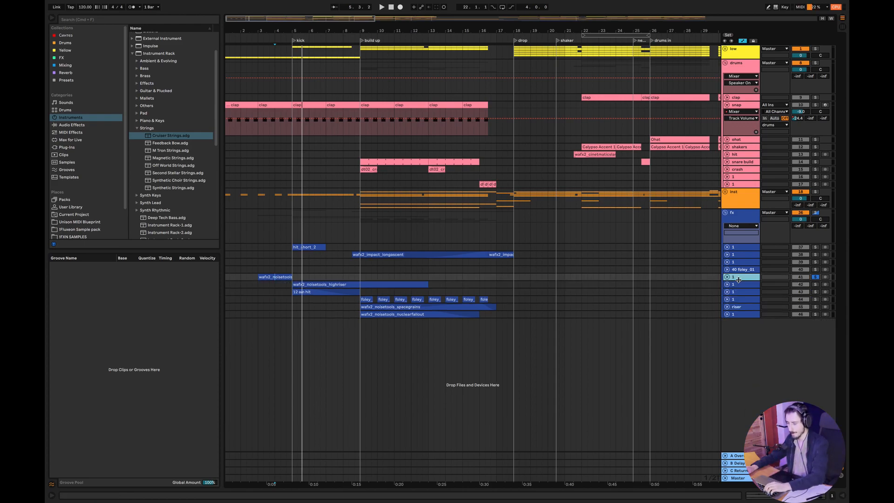
pyautogui.click(725, 213)
pyautogui.moveTo(349, 217); pyautogui.dragTo(496, 46)
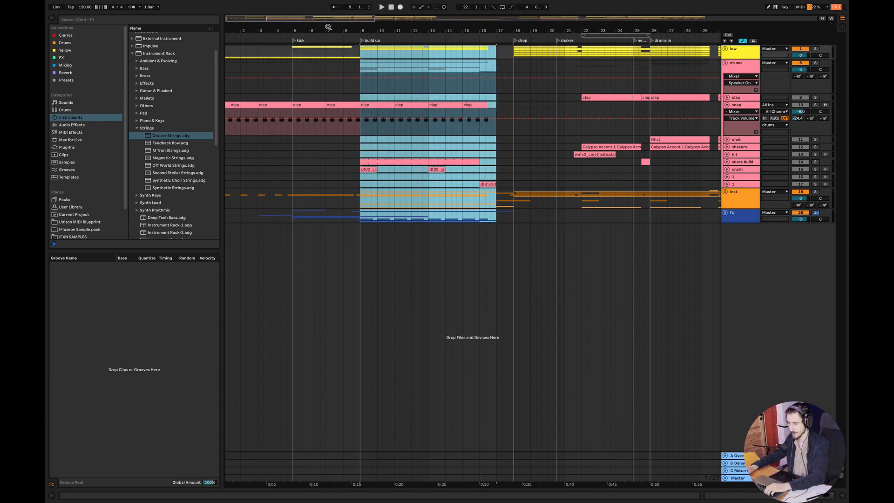
# Step: Switch to the drawing app and undo all the Spotify mix and Club Mix strokes until the canvas is blank
pyautogui.press('super+Tab')
pyautogui.press('super+z')
pyautogui.press('super+z')
pyautogui.press('super+z')
pyautogui.press('super+z')
pyautogui.press('super+z')
pyautogui.press('super+z')
pyautogui.press('super+z')
pyautogui.press('super+z')
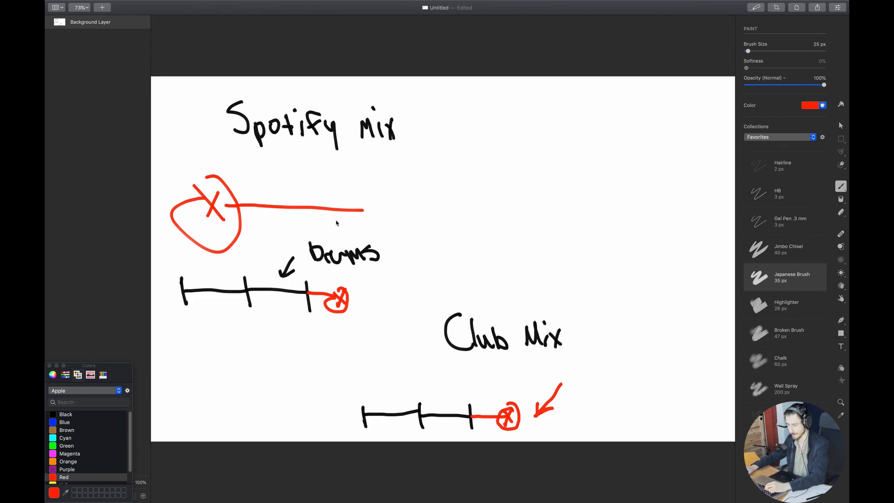
pyautogui.press('super+z')
pyautogui.press('super+z')
pyautogui.press('super+z')
pyautogui.press('super+z')
pyautogui.press('super+z')
pyautogui.press('super+z')
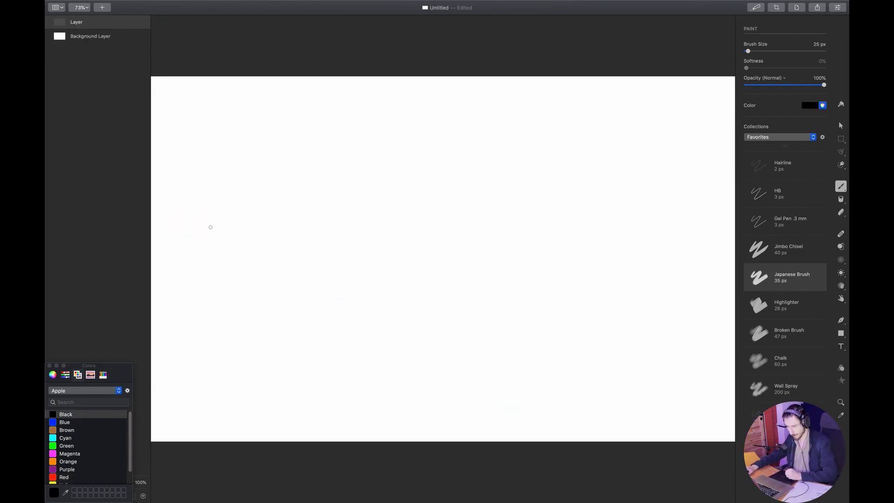
# Step: Draw a black horizontal line with end ticks in the canvas's upper left area and handwrite "8 bars" above it
pyautogui.moveTo(184, 181)
pyautogui.mouseDown()
pyautogui.moveTo(189, 197)
pyautogui.moveTo(325, 190)
pyautogui.moveTo(328, 203)
pyautogui.mouseUp()
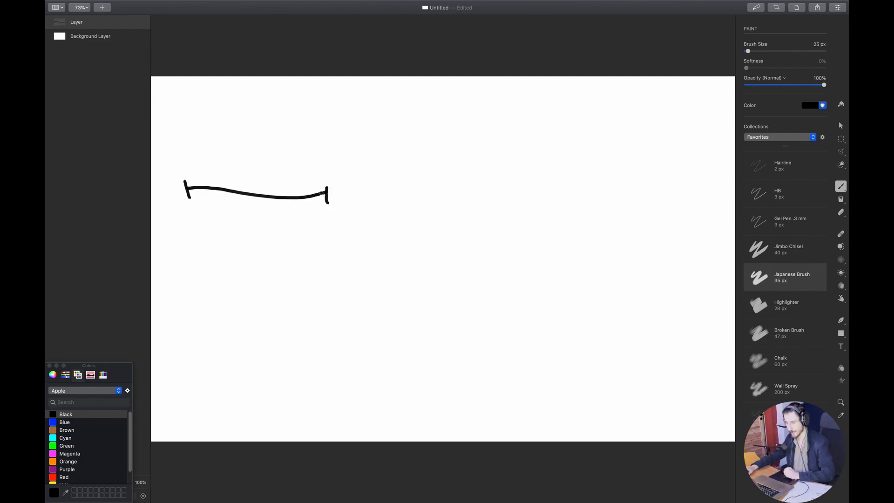
pyautogui.moveTo(241, 130)
pyautogui.mouseDown()
pyautogui.moveTo(251, 144)
pyautogui.moveTo(308, 136)
pyautogui.mouseUp()
pyautogui.moveTo(317, 130); pyautogui.dragTo(312, 144)
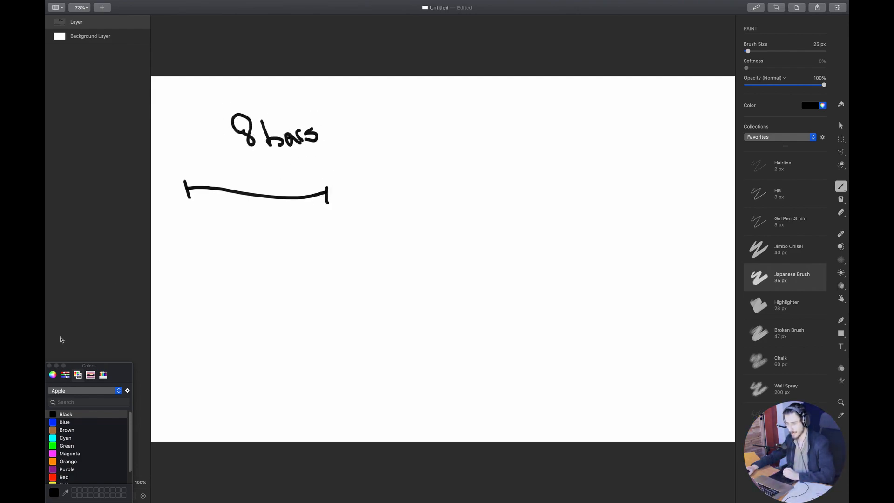
# Step: Set the brush colour to Red and handwrite "intro" below the 8 bars line
pyautogui.click(65, 476)
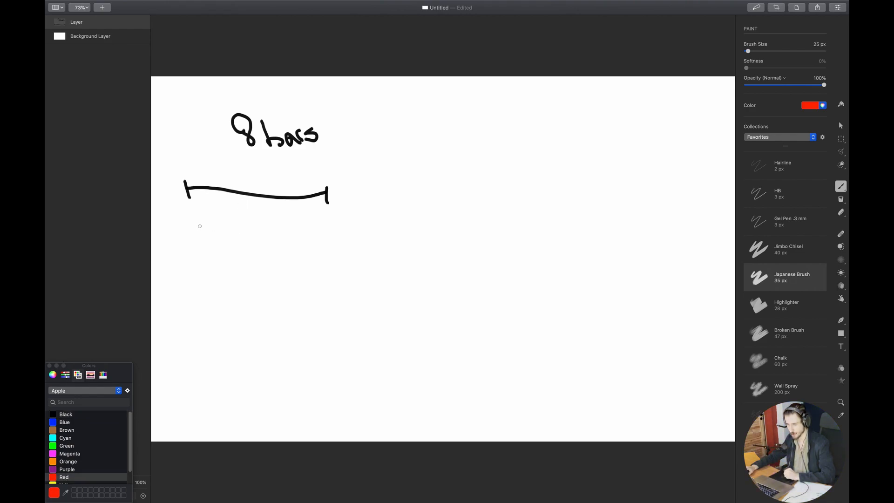
pyautogui.click(195, 224)
pyautogui.moveTo(209, 231); pyautogui.dragTo(224, 244)
pyautogui.moveTo(228, 217)
pyautogui.mouseDown()
pyautogui.moveTo(237, 239)
pyautogui.moveTo(242, 228)
pyautogui.moveTo(271, 232)
pyautogui.mouseUp()
# Step: Switch to Ableton Live, unsolo the fx group and play the intro from 1.2.2
pyautogui.press('super+Tab')
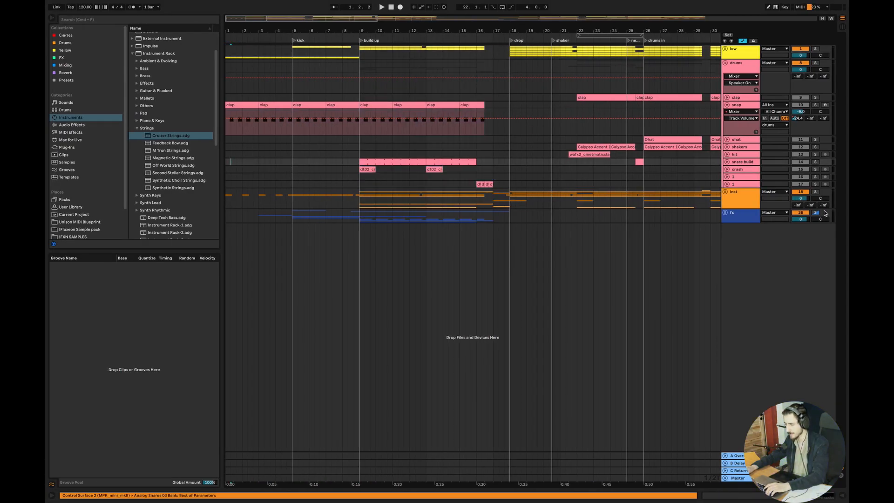
pyautogui.press('space')
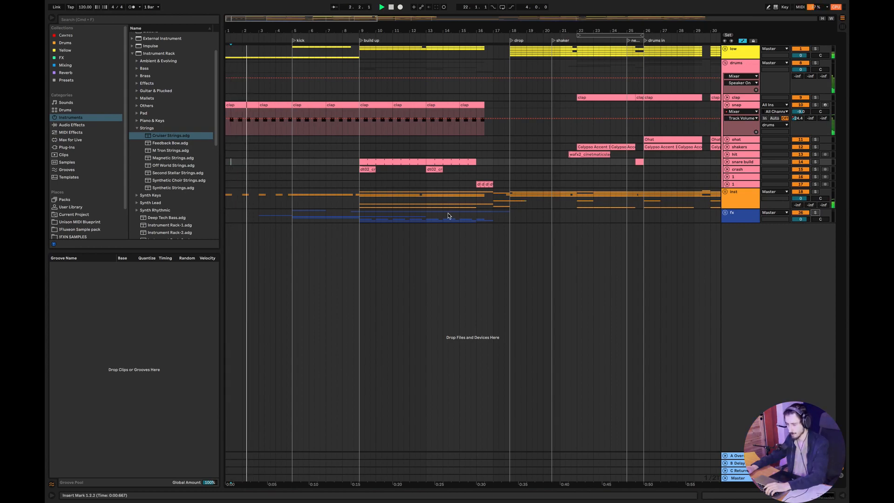
# Step: Switch to the drawing app and add a second black line with end ticks, handwriting black "8 bars" above it and red "build-up" below
pyautogui.press('super+Tab')
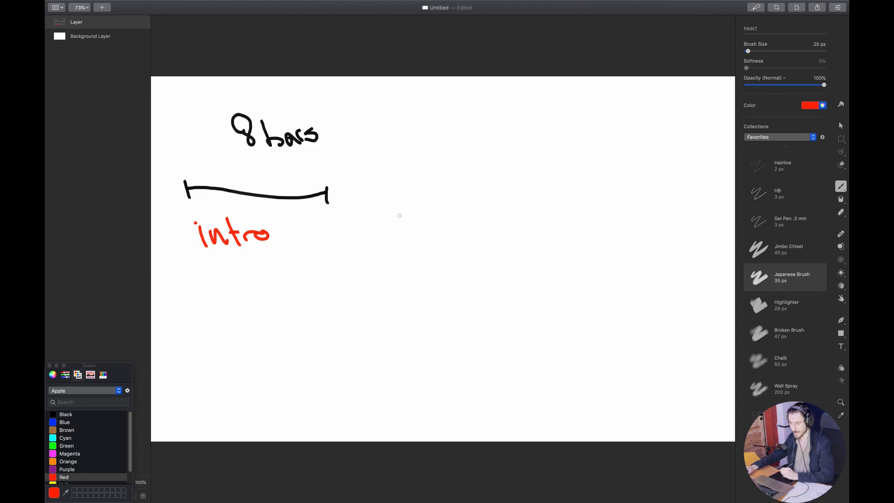
pyautogui.click(63, 414)
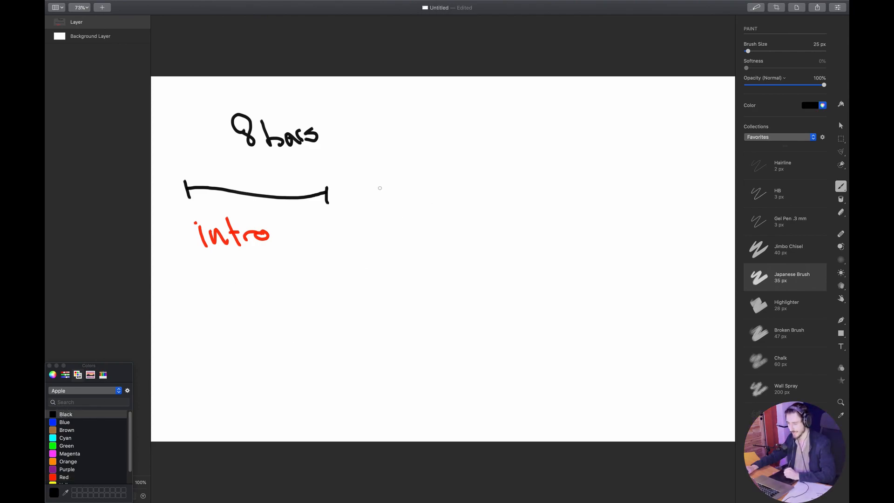
pyautogui.moveTo(374, 186)
pyautogui.mouseDown()
pyautogui.moveTo(518, 189)
pyautogui.moveTo(516, 205)
pyautogui.mouseUp()
pyautogui.moveTo(431, 123)
pyautogui.mouseDown()
pyautogui.moveTo(484, 155)
pyautogui.moveTo(491, 144)
pyautogui.moveTo(502, 152)
pyautogui.mouseUp()
pyautogui.click(59, 477)
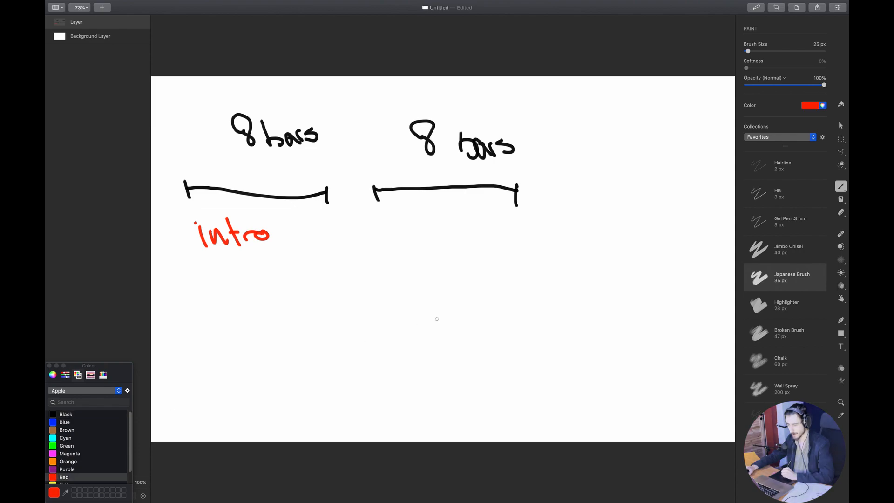
pyautogui.moveTo(389, 223)
pyautogui.mouseDown()
pyautogui.moveTo(405, 240)
pyautogui.moveTo(426, 236)
pyautogui.moveTo(442, 250)
pyautogui.moveTo(485, 229)
pyautogui.moveTo(495, 256)
pyautogui.mouseUp()
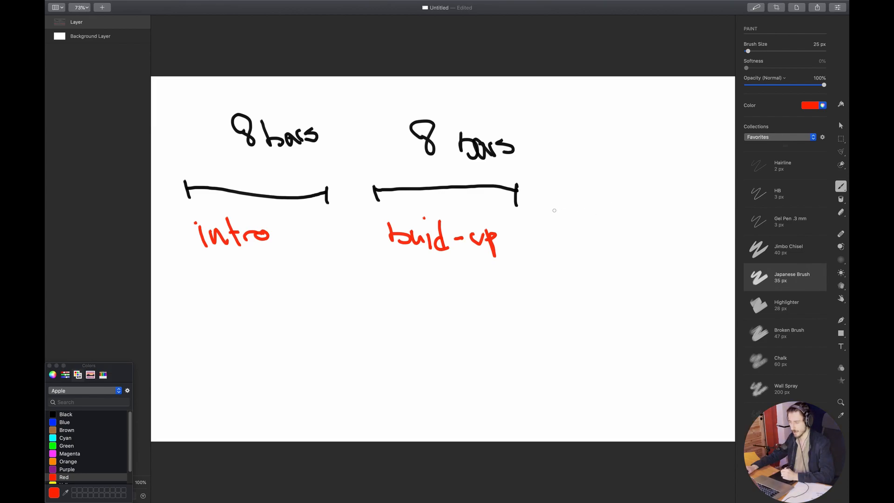
# Step: Switch to Ableton Live and select the time range from 18.1.1 to 21.1.1 on the drums group at the drop marker
pyautogui.press('super+Tab')
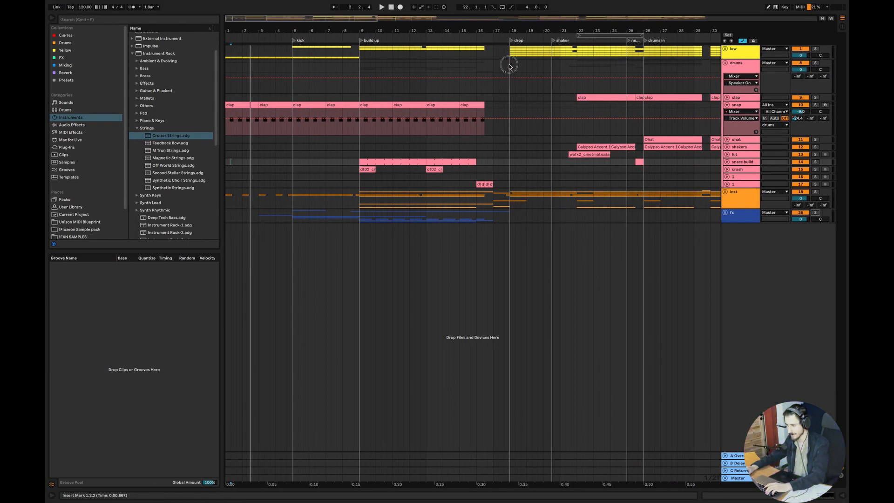
pyautogui.click(509, 65)
pyautogui.moveTo(509, 65); pyautogui.dragTo(547, 66)
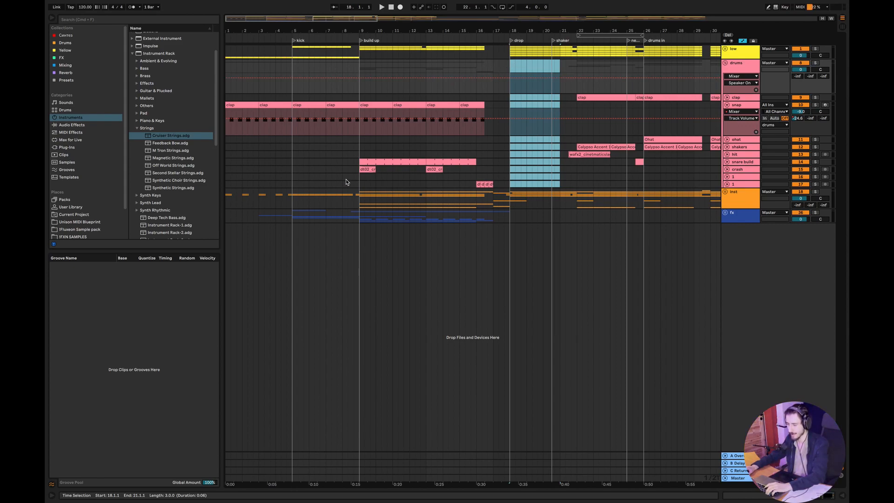
# Step: Return to the drawing app and draw a black arrow after the build-up line, followed by the handwritten word "drop"
pyautogui.moveTo(353, 217); pyautogui.dragTo(276, 217)
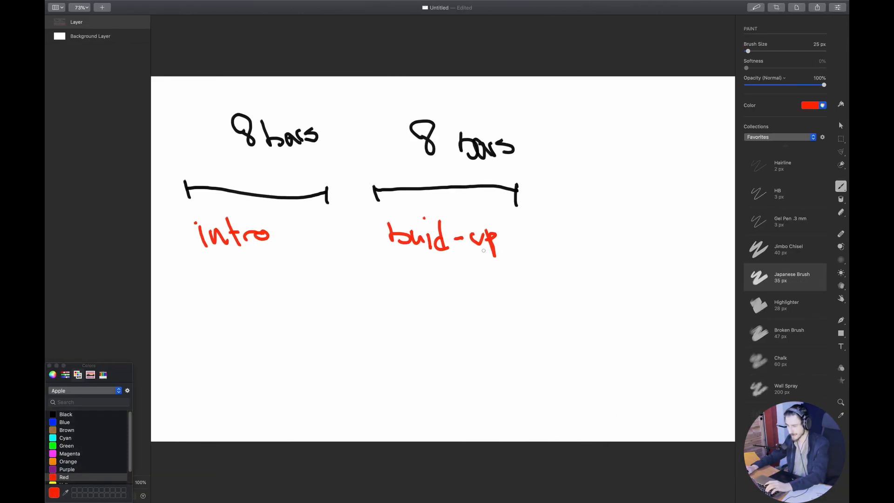
pyautogui.click(65, 415)
pyautogui.moveTo(543, 202)
pyautogui.mouseDown()
pyautogui.moveTo(577, 197)
pyautogui.moveTo(559, 206)
pyautogui.mouseUp()
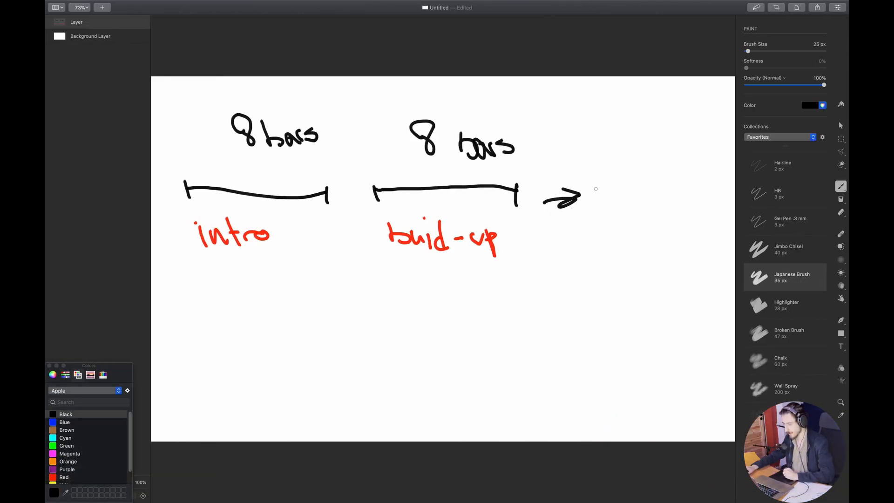
pyautogui.moveTo(624, 175); pyautogui.dragTo(625, 207)
pyautogui.moveTo(634, 192); pyautogui.dragTo(665, 200)
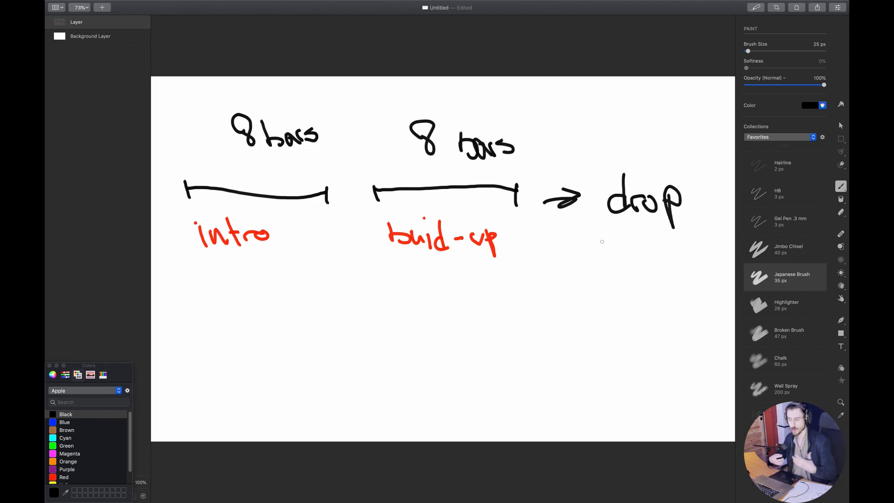
# Step: Switch to Ableton Live, focus the timeline on the build up section and unfold the snare build track
pyautogui.press('super+Tab')
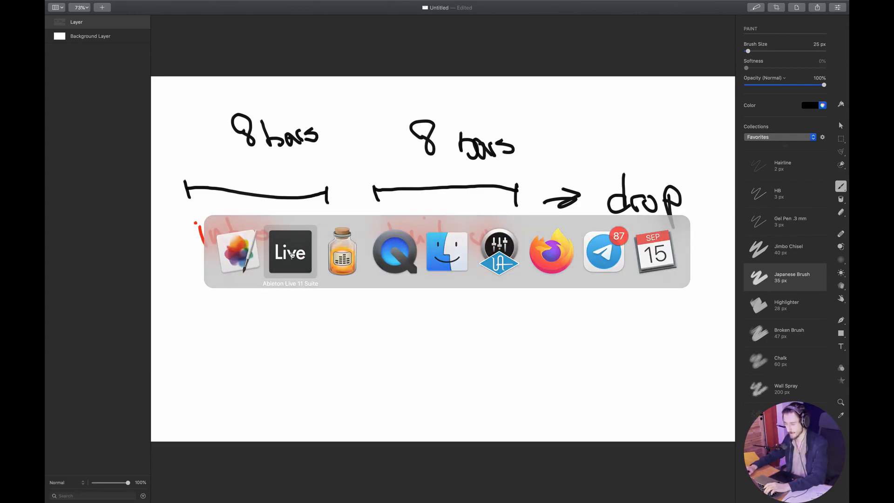
pyautogui.moveTo(533, 31); pyautogui.dragTo(693, 48)
pyautogui.click(366, 155)
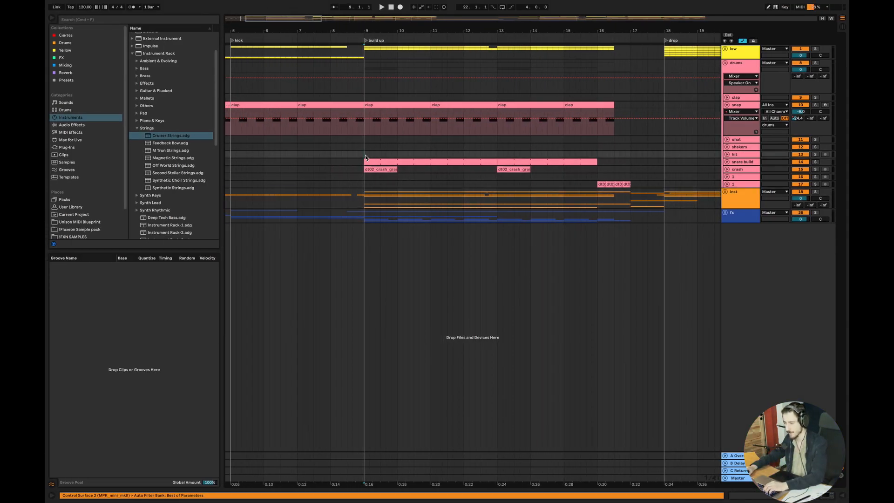
pyautogui.click(726, 164)
pyautogui.click(727, 162)
# Step: Solo the snare build track and play it from the start of the build up
pyautogui.click(369, 187)
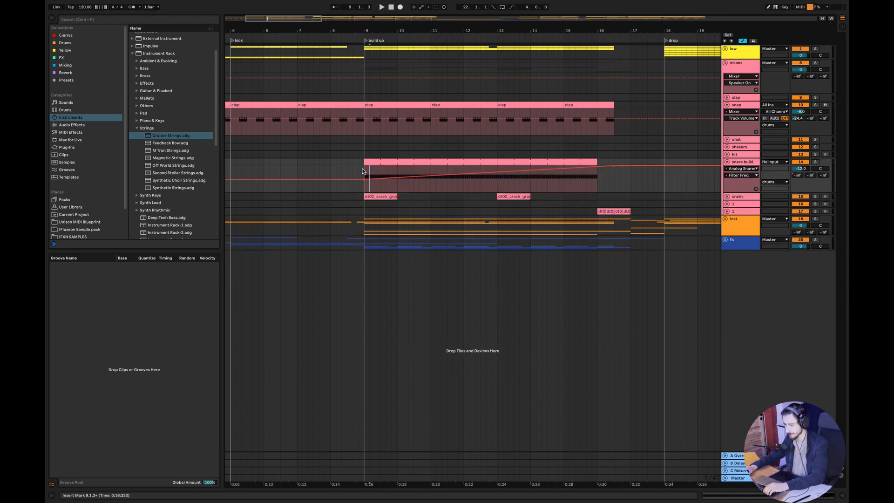
pyautogui.click(815, 162)
pyautogui.press('space')
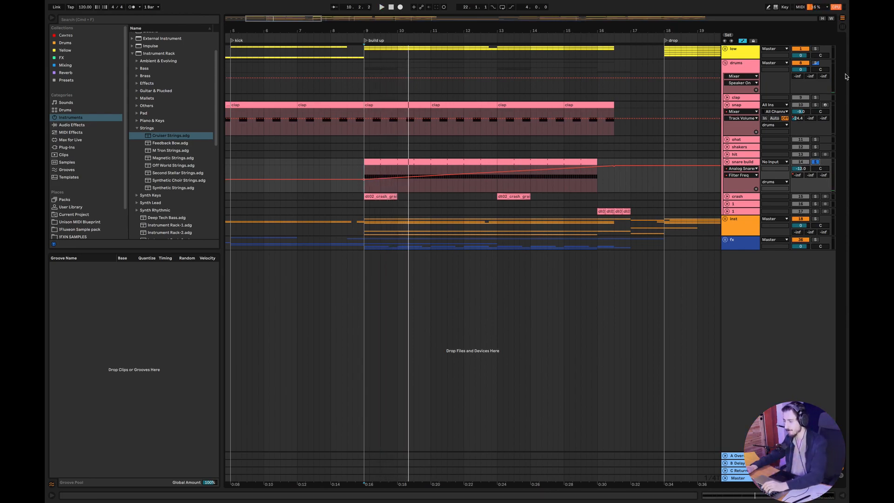
# Step: Add the snap track to the solo and play it together with the snare build from 9.1.1
pyautogui.click(816, 105)
pyautogui.click(364, 130)
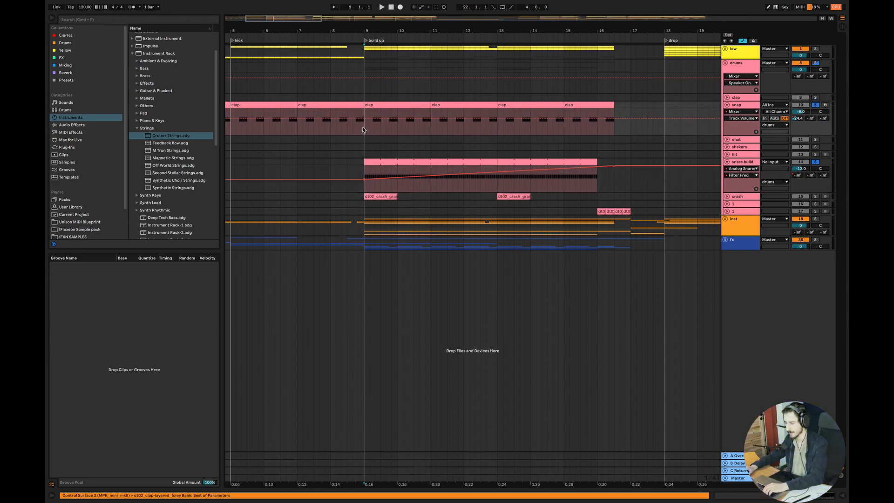
pyautogui.press('space')
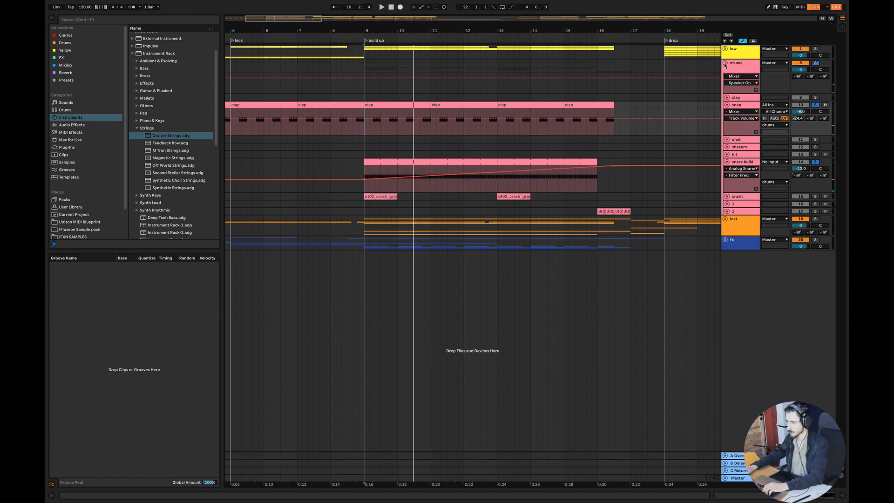
# Step: Audition the drums from 7.1.1, clear the snap and snare build solos and place the insert mark at 7.4.2
pyautogui.click(297, 97)
pyautogui.press('space')
pyautogui.click(814, 106)
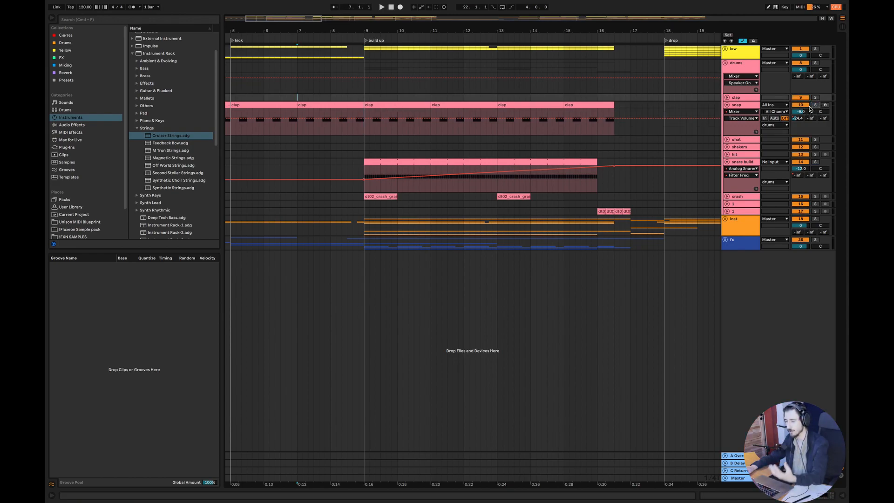
pyautogui.click(325, 155)
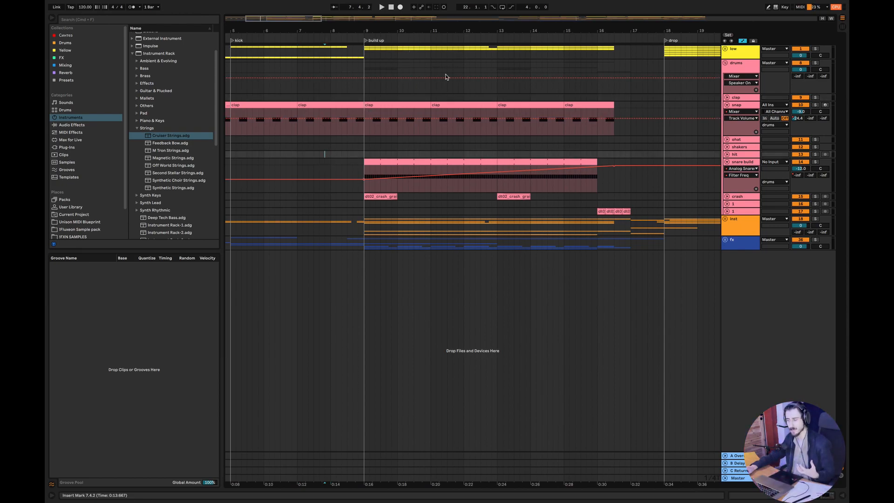
# Step: Show the low group's device chain, solo the group and play it from the start of the build up
pyautogui.press('super+alt+l')
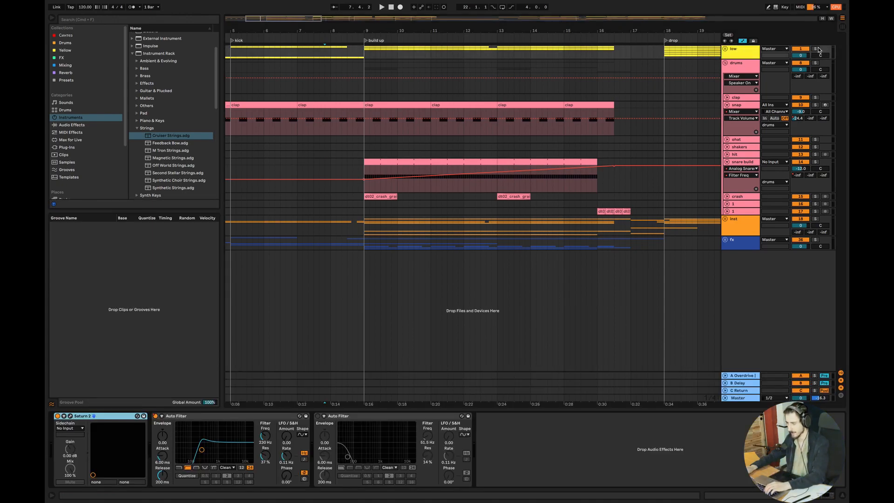
pyautogui.click(369, 52)
pyautogui.press('space')
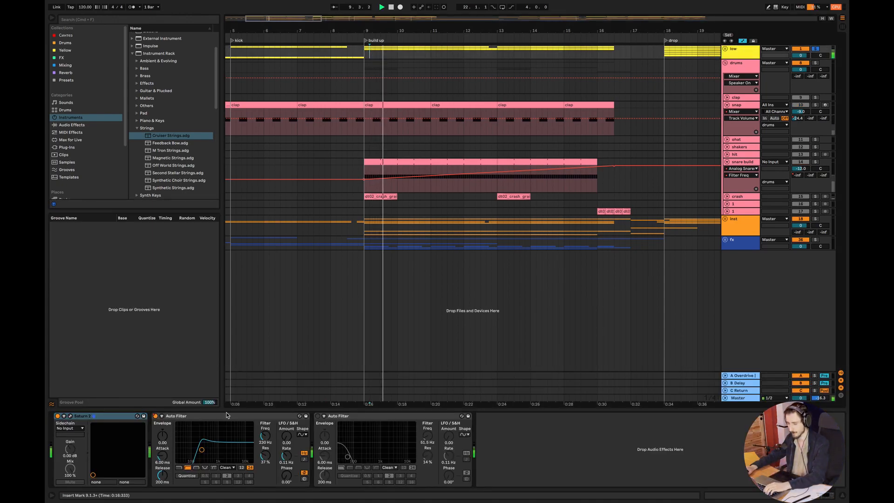
# Step: Compare the low group with its first Auto Filter bypassed and active, and re-enable the overridden automation
pyautogui.click(155, 416)
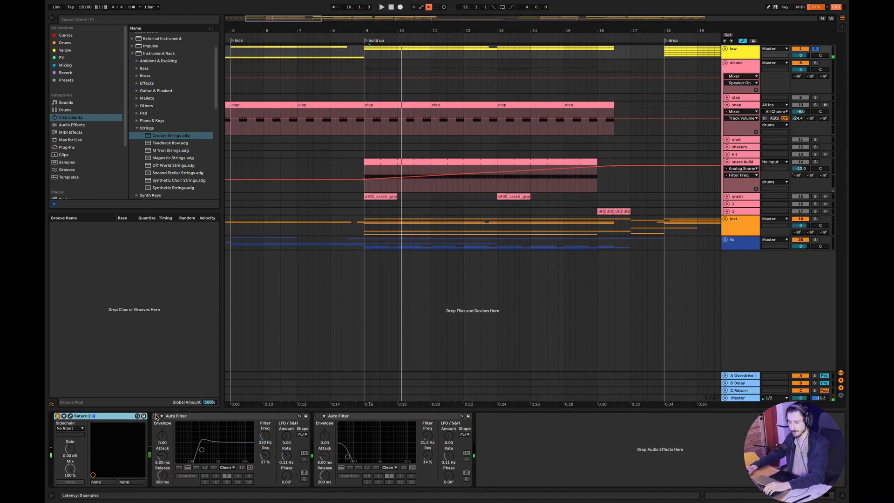
pyautogui.press('space')
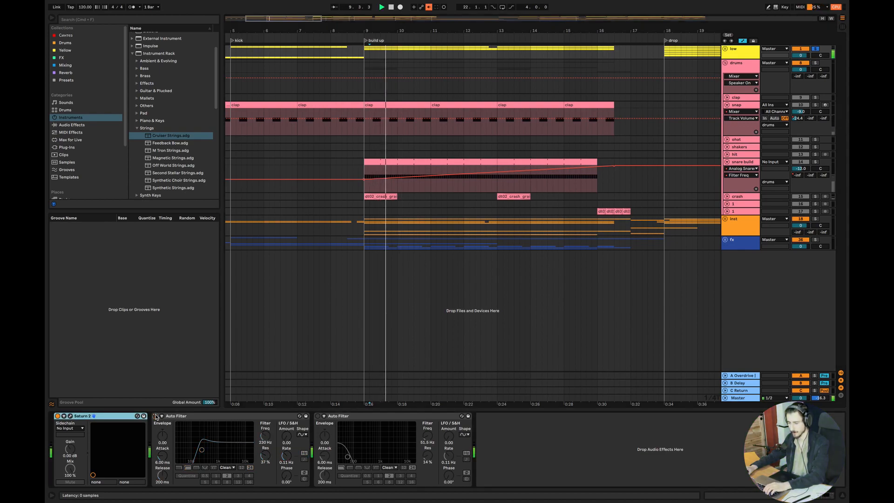
pyautogui.click(155, 416)
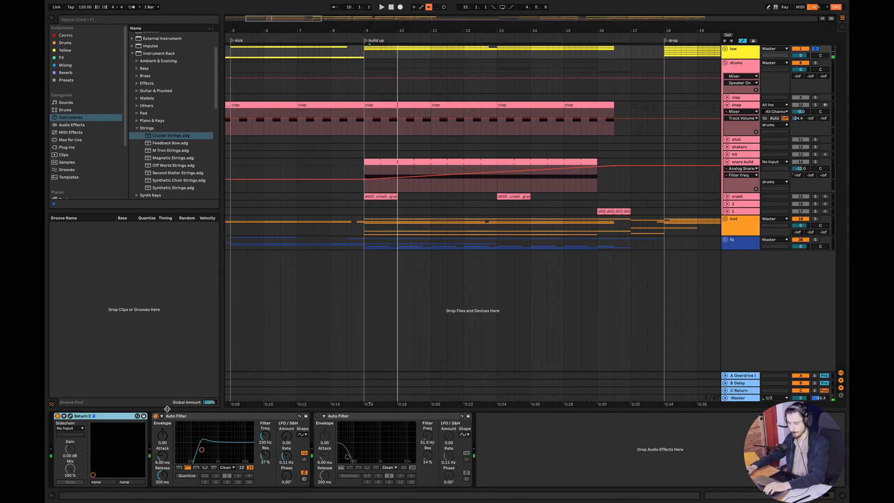
pyautogui.click(428, 7)
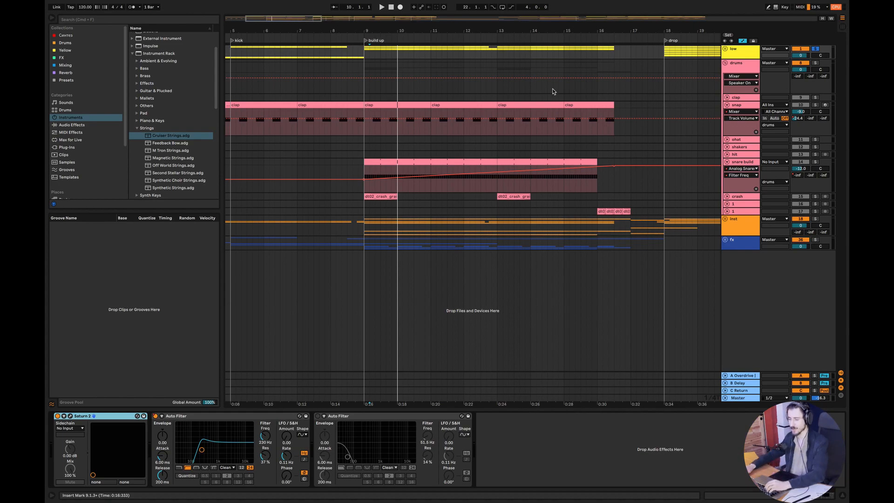
# Step: Unsolo the low group, collapse the drums group, and expand the inst group with its vox and vox low tracks unfolded
pyautogui.press('super+alt+u')
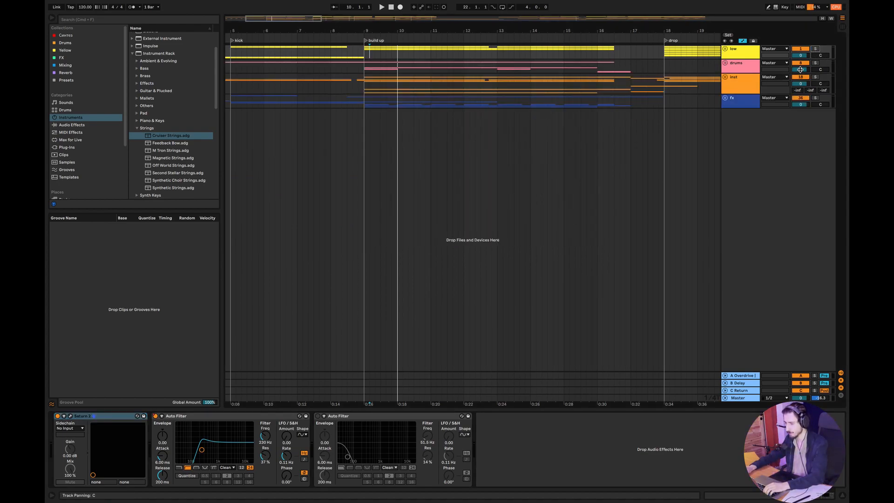
pyautogui.click(725, 76)
pyautogui.click(342, 171)
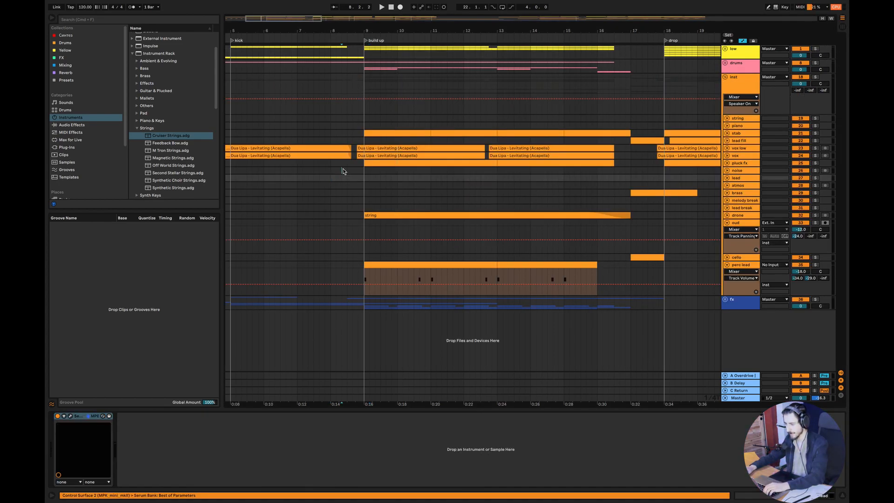
pyautogui.click(727, 156)
pyautogui.click(727, 148)
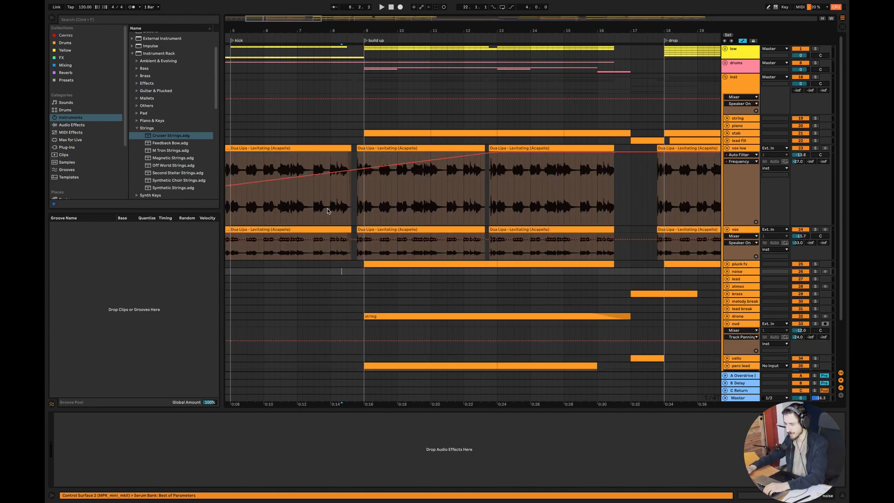
# Step: Play the arrangement from 8.1.3 to examine the Auto Filter frequency automation on the vox low track
pyautogui.click(342, 200)
pyautogui.click(336, 201)
pyautogui.press('space')
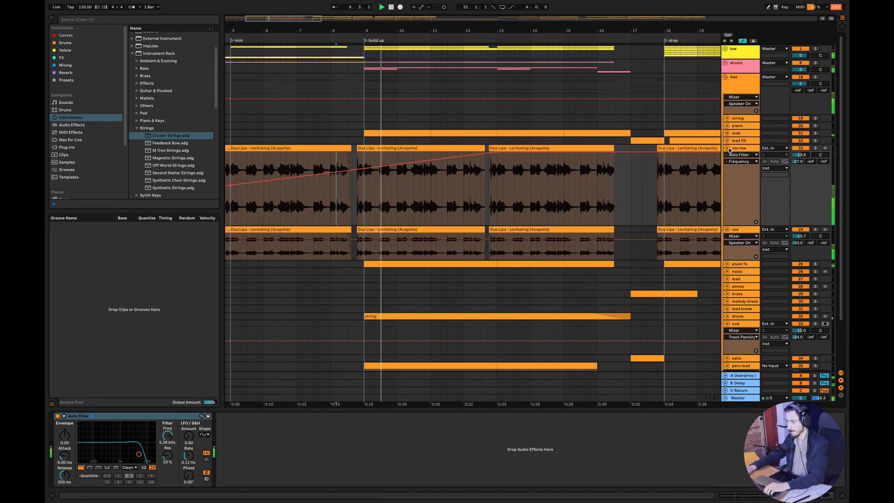
# Step: Fold the vox low, vox, oud and perc lead tracks in the inst group
pyautogui.click(727, 148)
pyautogui.click(727, 155)
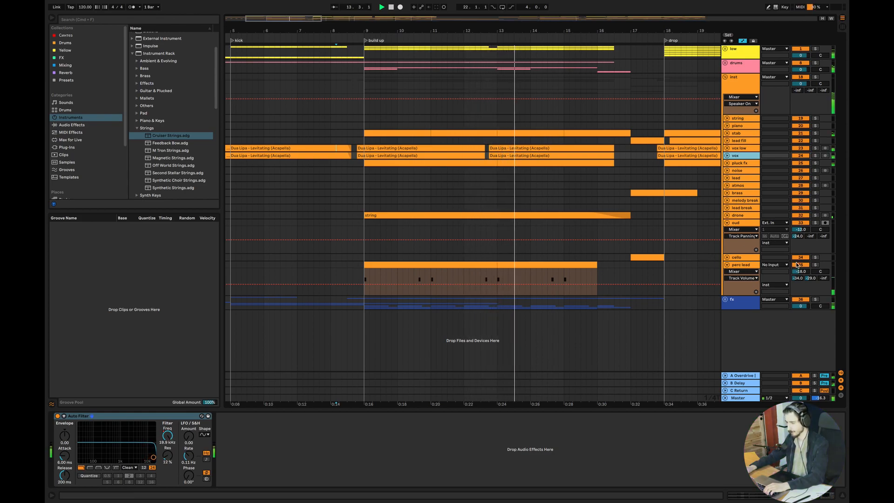
pyautogui.click(729, 224)
pyautogui.click(727, 223)
pyautogui.click(726, 237)
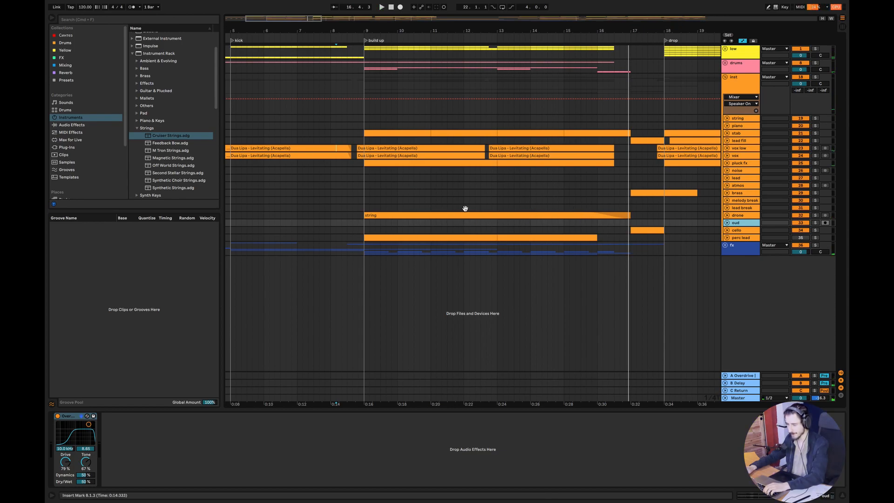
# Step: Unfold and solo the stab track, play it from 9.1.1 and display its second Auto Filter's frequency automation
pyautogui.click(726, 133)
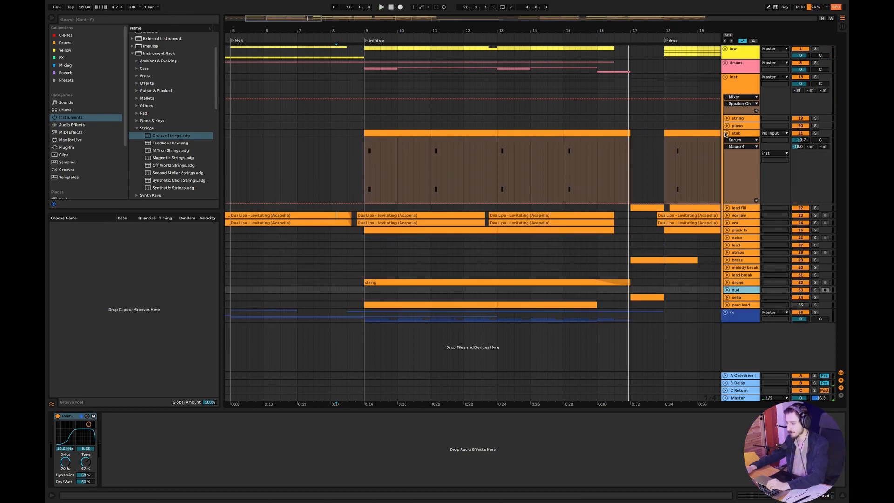
pyautogui.click(367, 172)
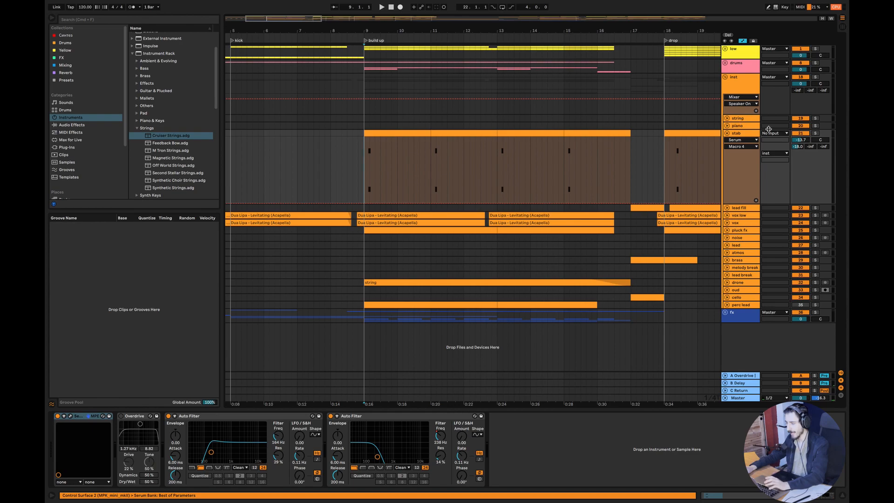
pyautogui.click(817, 134)
pyautogui.press('space')
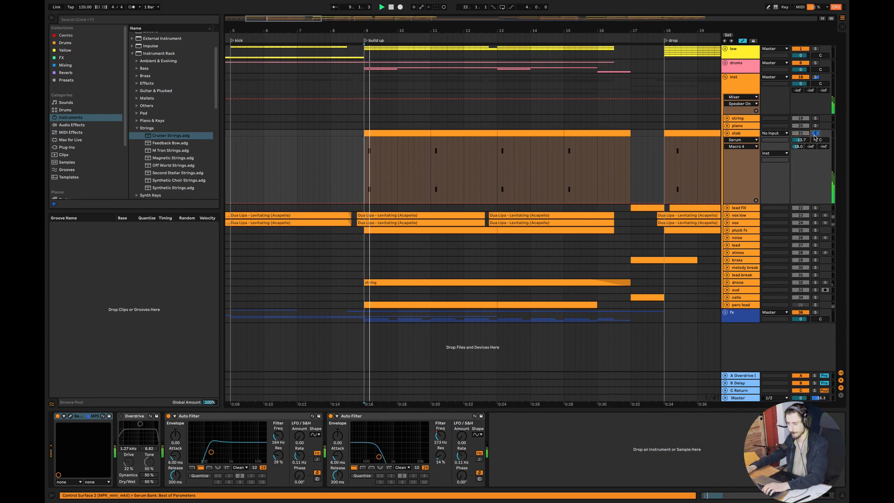
pyautogui.rightClick(440, 436)
pyautogui.click(459, 436)
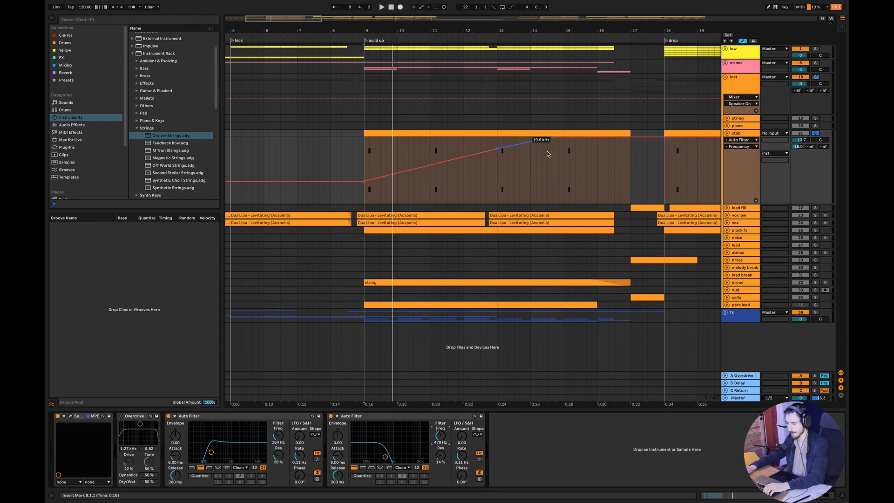
# Step: Switch to the drawing app, sketch a red "Automation" curve over a black "Time" line, and return to Ableton Live
pyautogui.press('super+Tab')
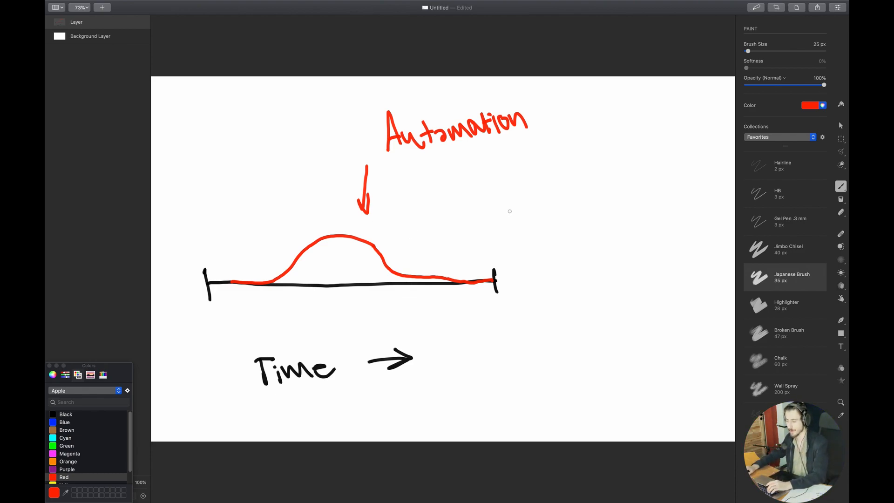
pyautogui.press('super+Tab')
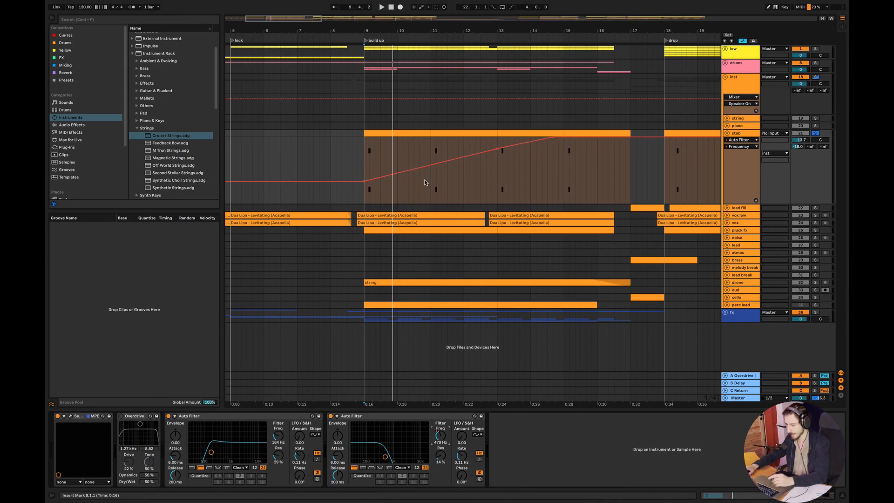
# Step: Turn off the stab track's second Auto Filter and play the track from 11.1.1
pyautogui.click(330, 416)
pyautogui.click(432, 162)
pyautogui.press('space')
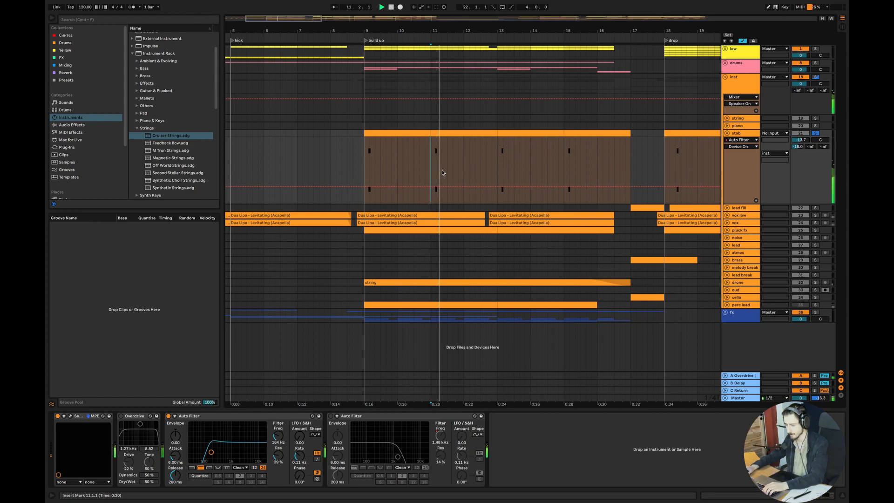
pyautogui.press('space')
# Step: Open the stab clip at bar 11 and examine its C#3 and F#2 notes and the range beneath them
pyautogui.doubleClick(444, 133)
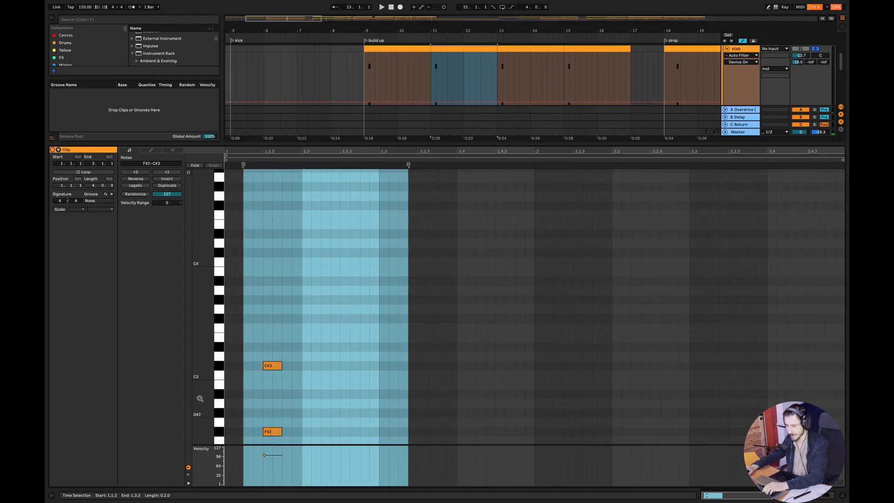
pyautogui.moveTo(210, 414); pyautogui.dragTo(207, 376)
pyautogui.click(291, 397)
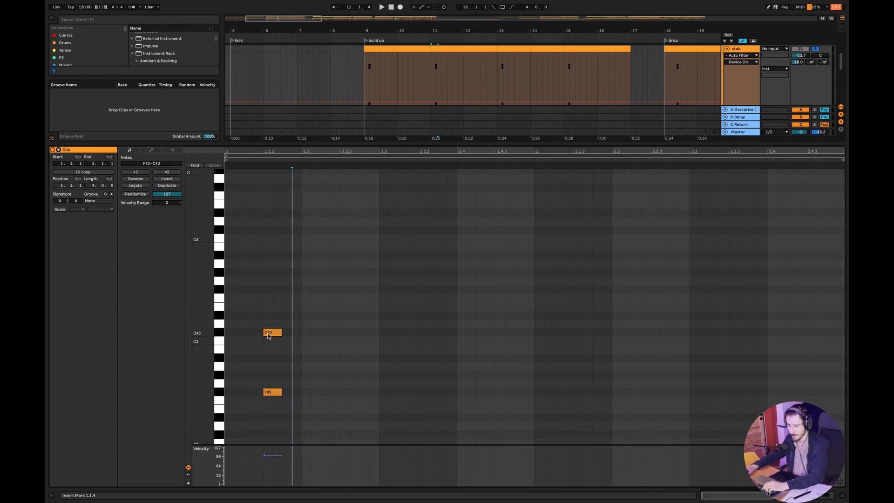
pyautogui.moveTo(205, 410); pyautogui.dragTo(206, 352)
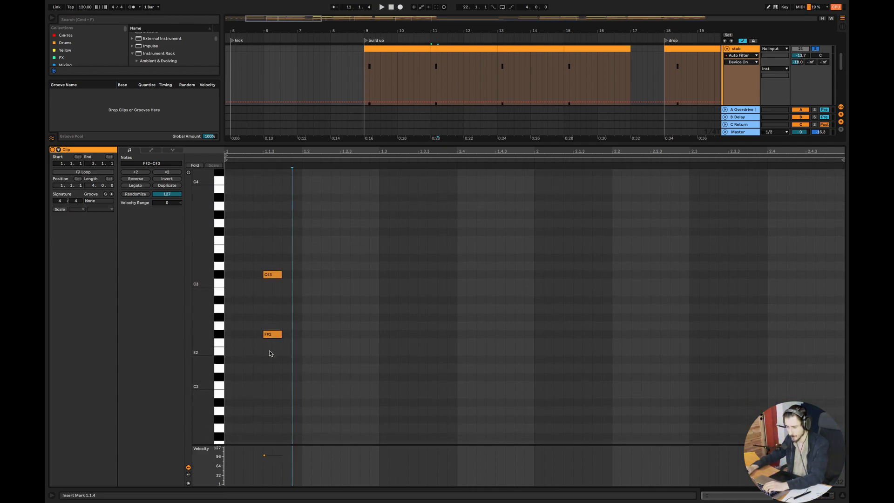
# Step: Try a B1 note at 1.1.3 beneath the F#2 note, extend it to match the chord's length, and remove it
pyautogui.doubleClick(267, 394)
pyautogui.moveTo(272, 395); pyautogui.dragTo(282, 394)
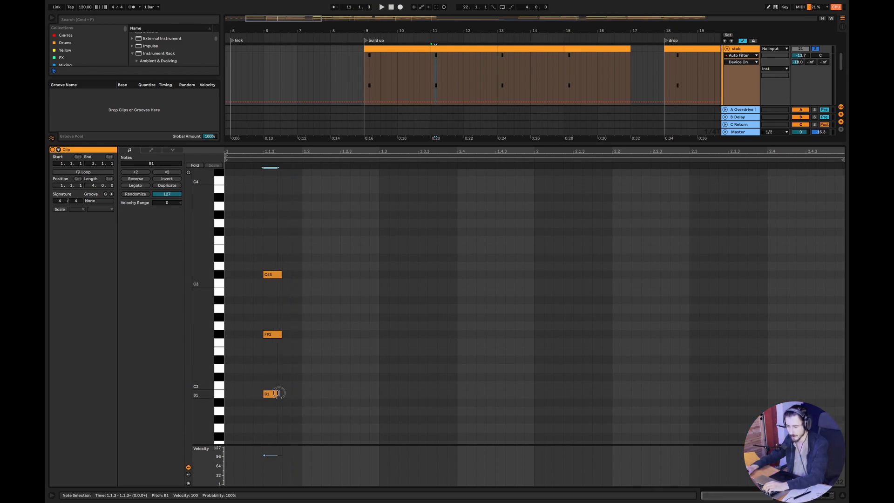
pyautogui.doubleClick(272, 394)
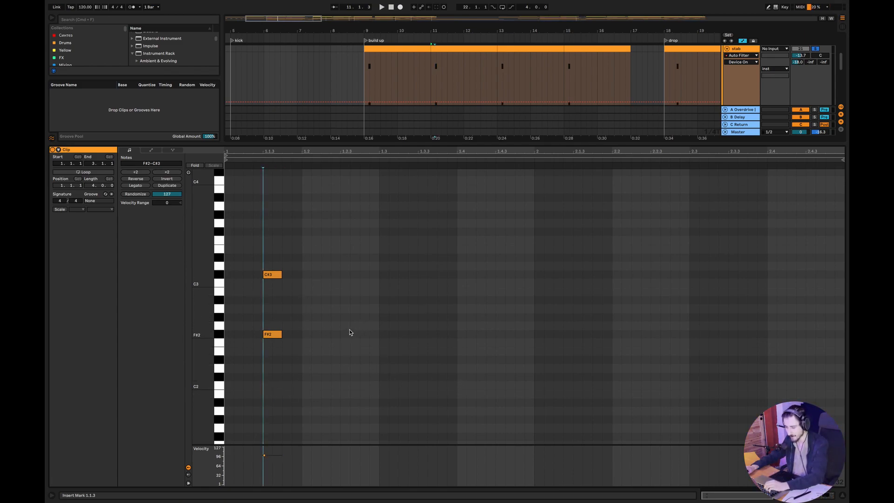
# Step: Try short G2, C3 and D2 notes at 1.2.3 in the stab clip and delete them again
pyautogui.doubleClick(345, 325)
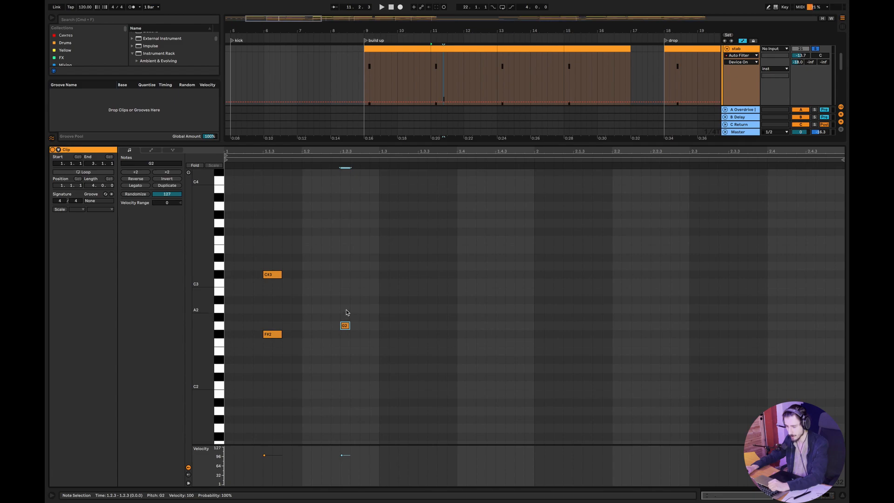
pyautogui.doubleClick(346, 284)
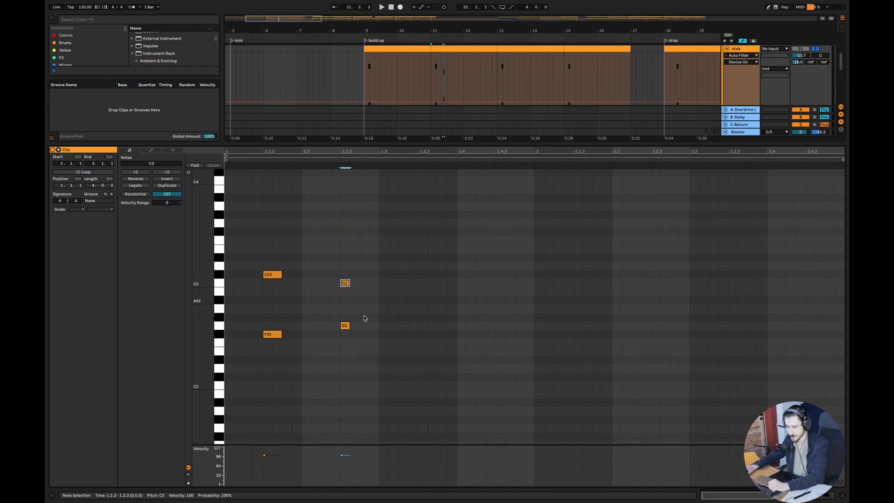
pyautogui.doubleClick(346, 284)
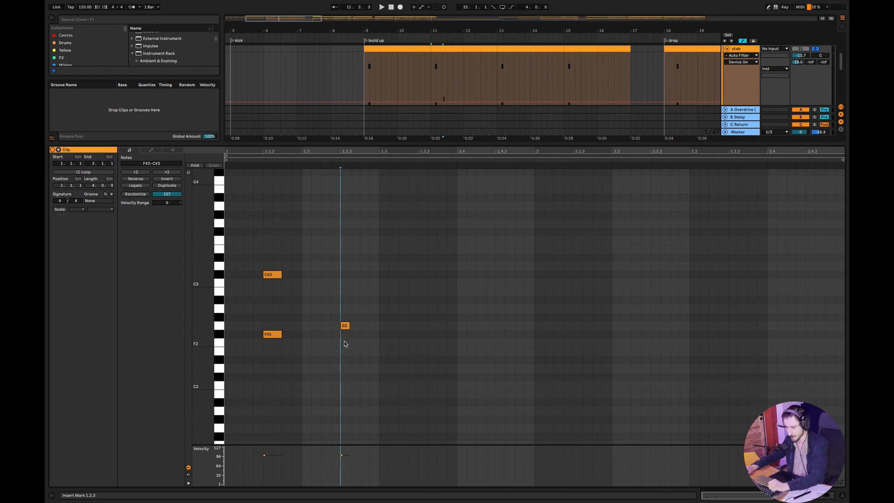
pyautogui.doubleClick(343, 368)
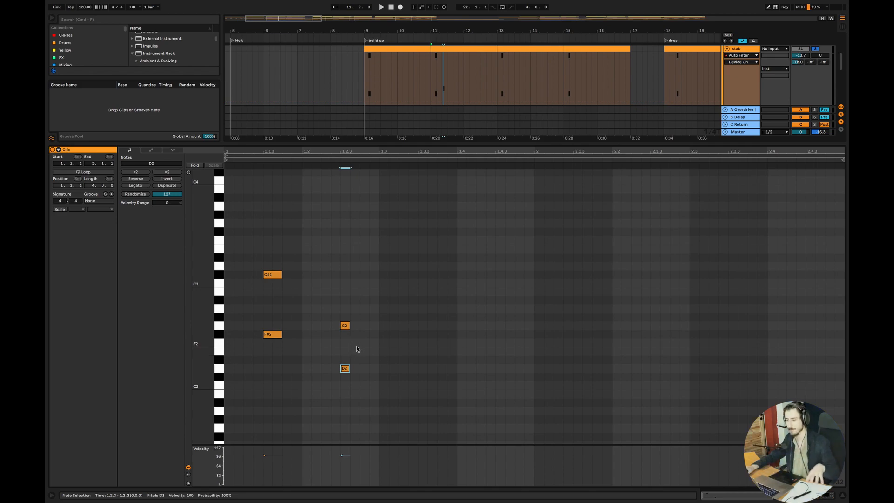
pyautogui.moveTo(398, 308); pyautogui.dragTo(317, 391)
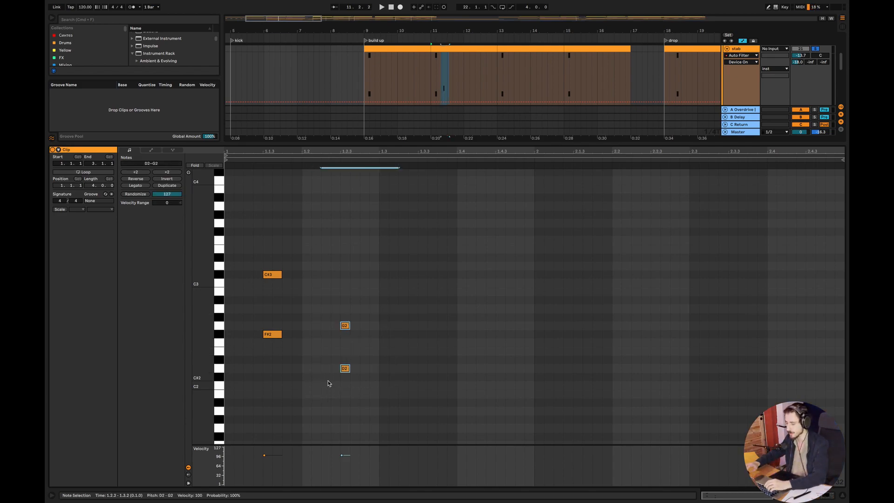
pyautogui.press('Delete')
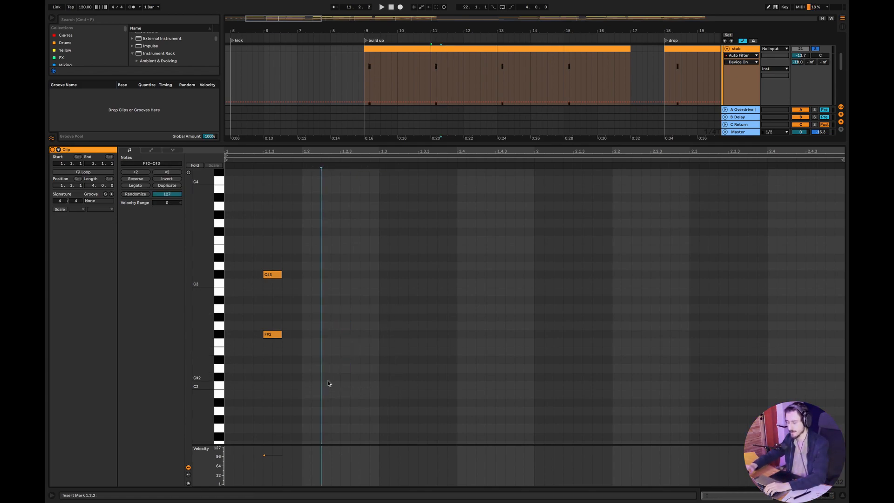
# Step: Close the clip editor, unfold and solo the pluck fx track, and play it with the stab from 9.1.1
pyautogui.click(843, 498)
pyautogui.click(726, 230)
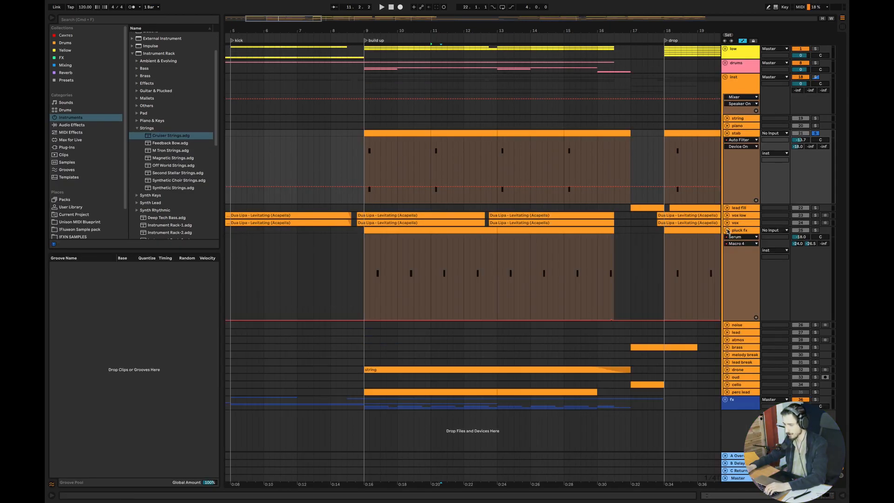
pyautogui.click(365, 275)
pyautogui.click(815, 231)
pyautogui.press('space')
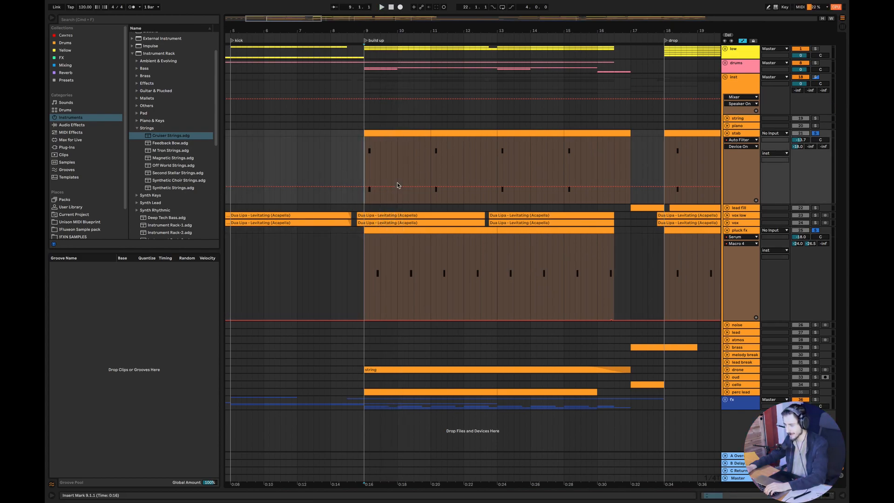
pyautogui.click(364, 253)
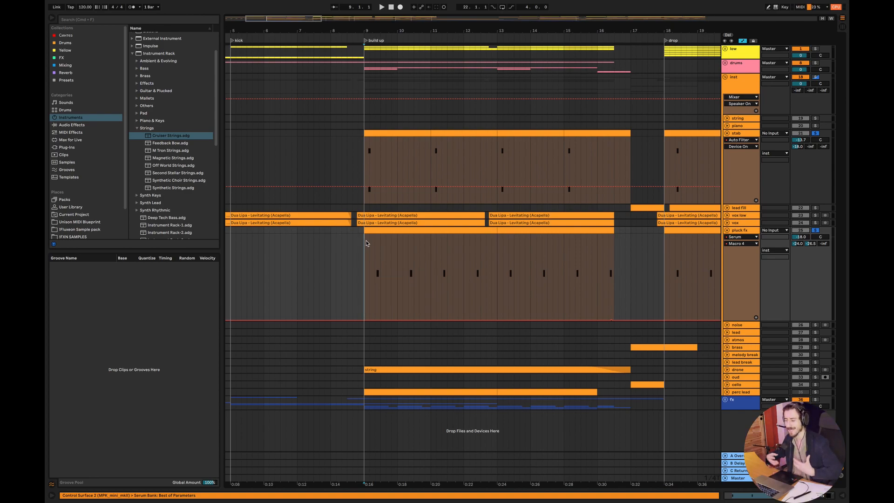
pyautogui.press('space')
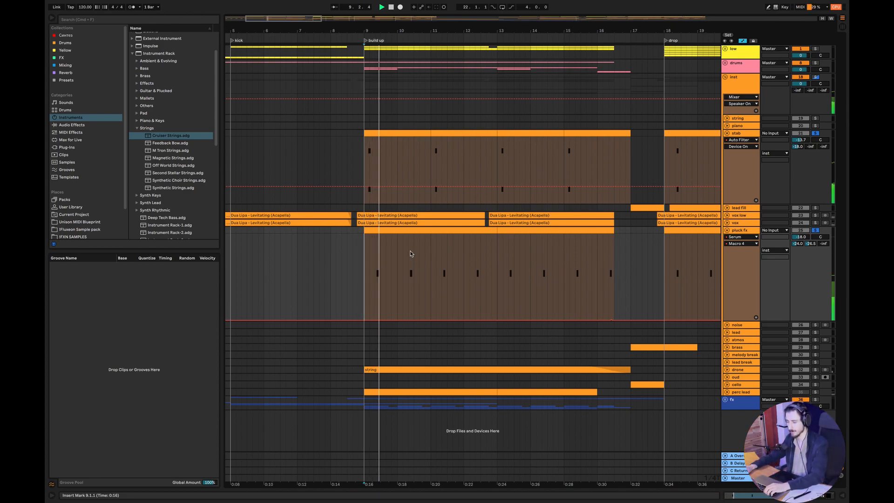
pyautogui.press('space')
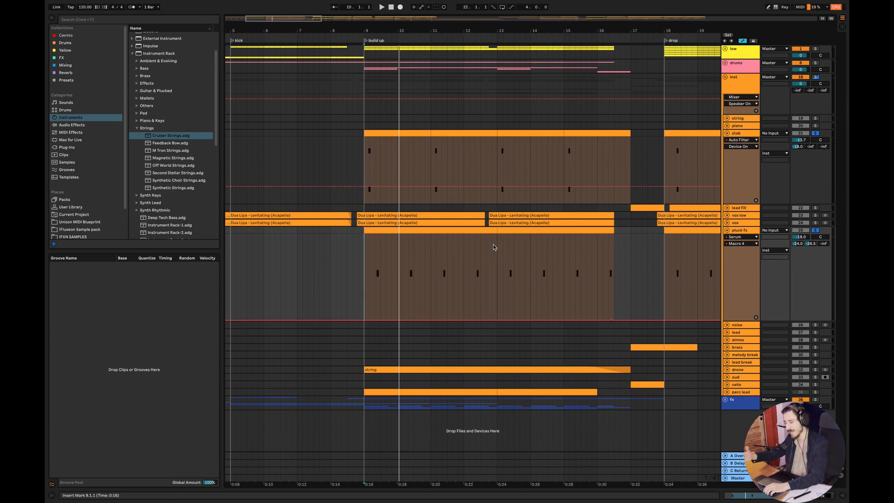
# Step: Fold the stab and pluck fx tracks, and unfold, solo and enlarge the drone track to examine its string clip
pyautogui.click(726, 133)
pyautogui.click(726, 164)
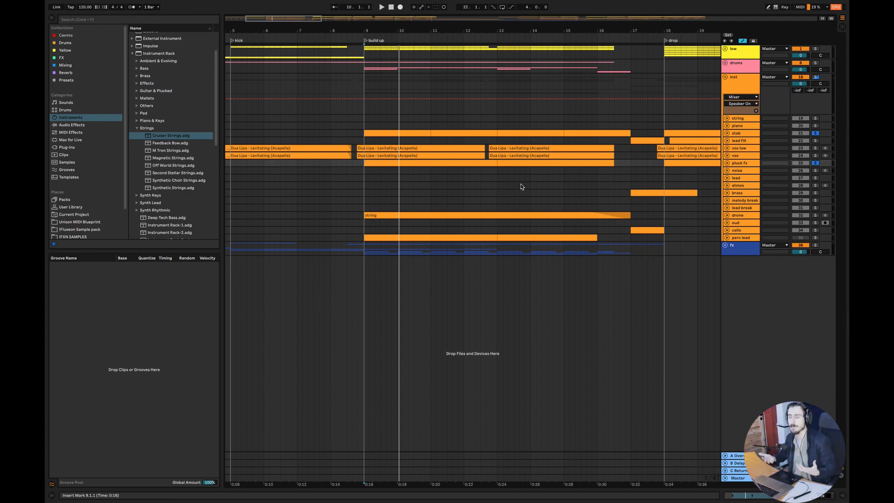
pyautogui.click(731, 214)
pyautogui.click(815, 215)
pyautogui.click(738, 246)
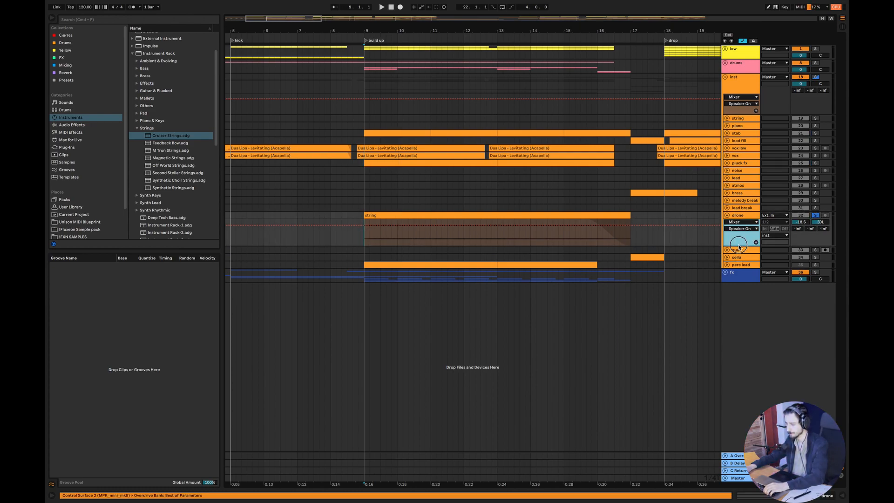
pyautogui.moveTo(739, 252); pyautogui.dragTo(738, 279)
pyautogui.click(364, 248)
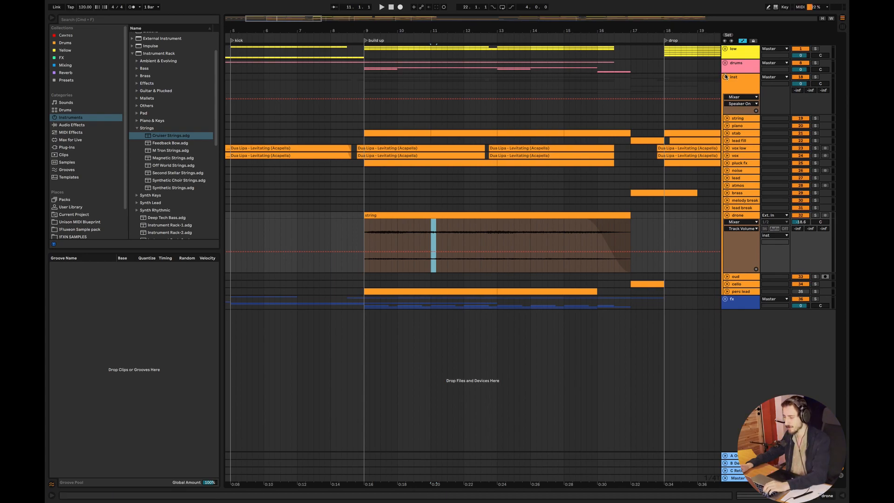
# Step: Unfold the pluck fx track in the inst group again and solo the drone track
pyautogui.click(725, 77)
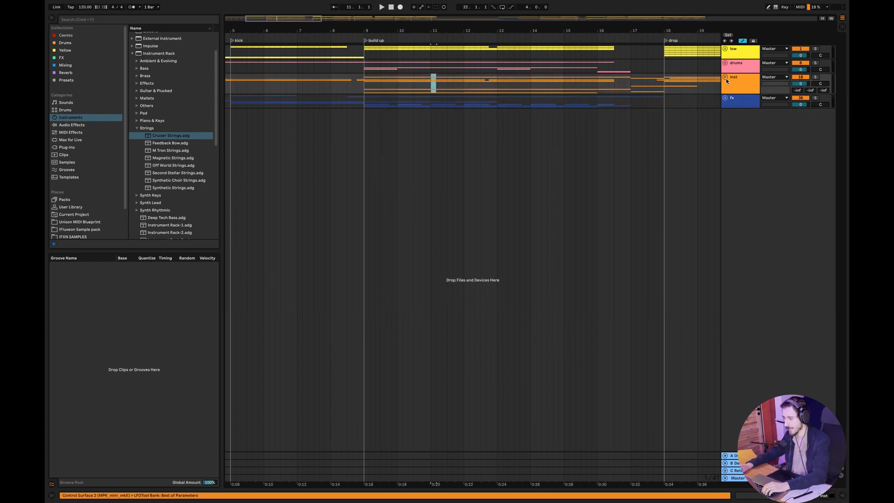
pyautogui.click(726, 78)
pyautogui.click(727, 162)
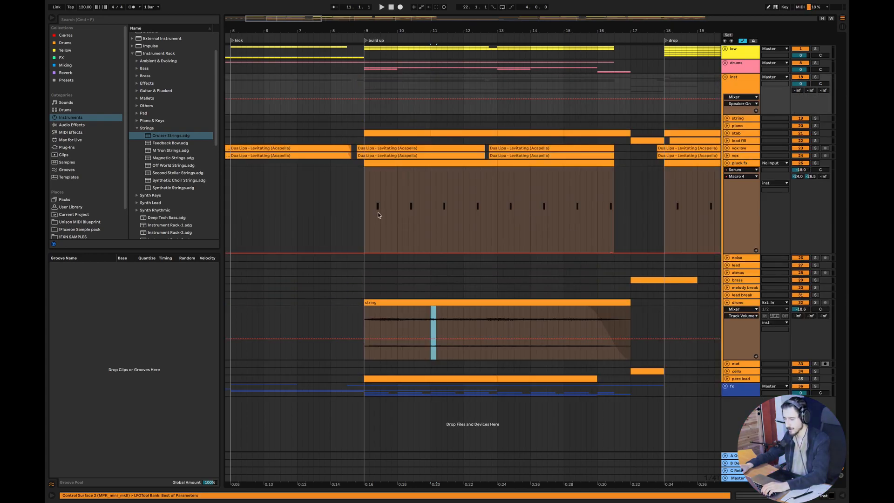
pyautogui.click(376, 212)
pyautogui.click(742, 167)
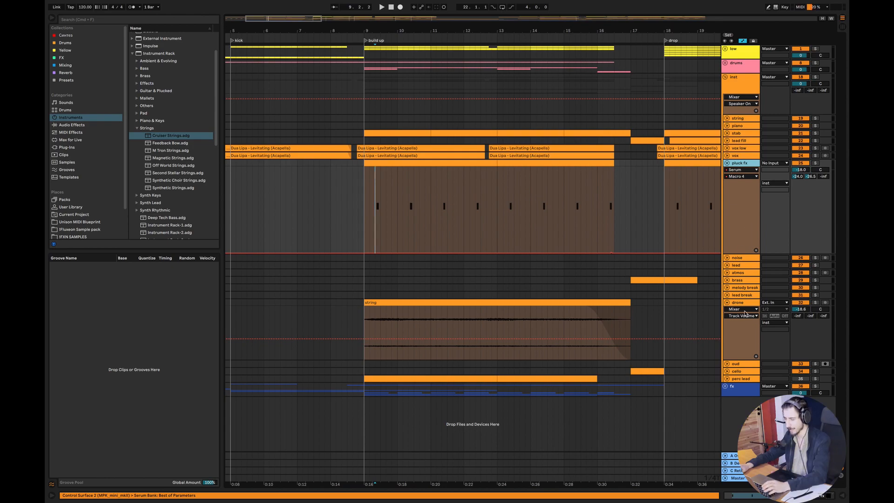
pyautogui.click(805, 309)
pyautogui.click(815, 304)
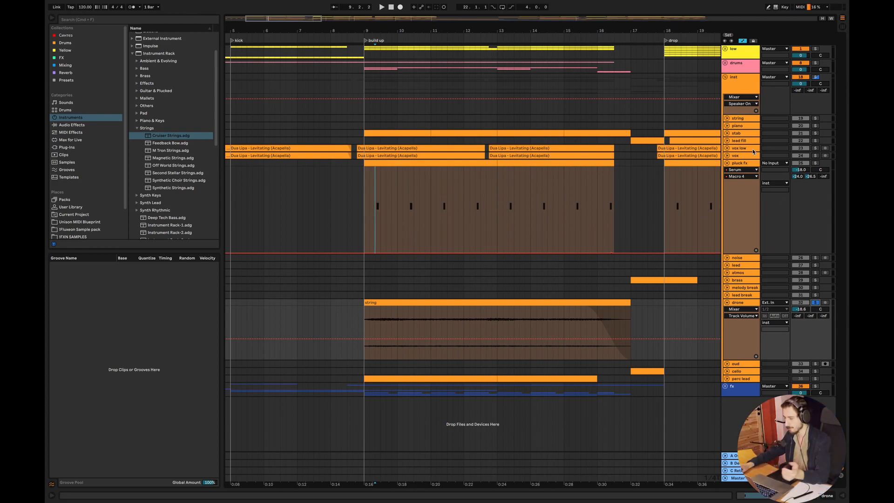
# Step: Fold the inst group, unfold the drums group, and audition the crash track in solo from 9.1.1
pyautogui.click(727, 132)
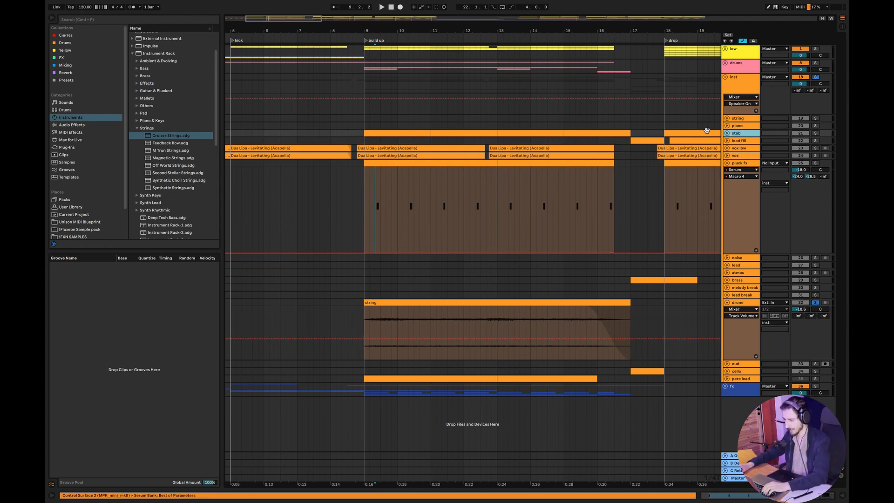
pyautogui.click(725, 78)
pyautogui.click(725, 63)
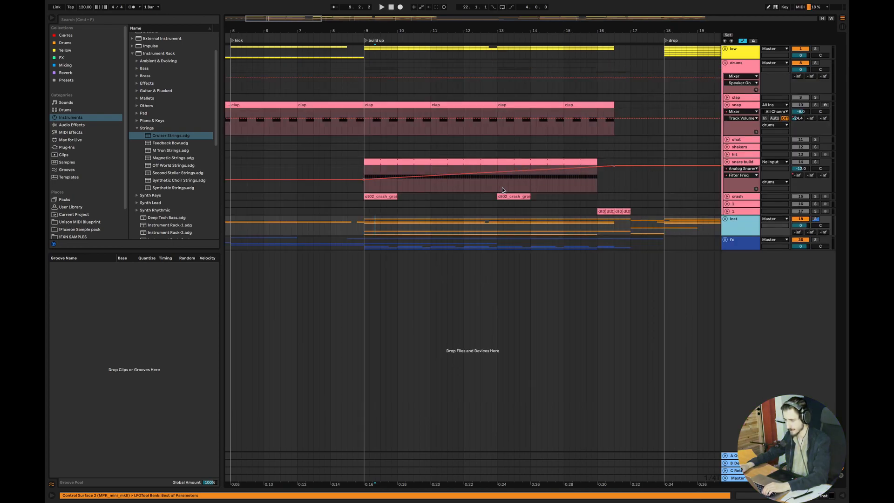
pyautogui.click(364, 203)
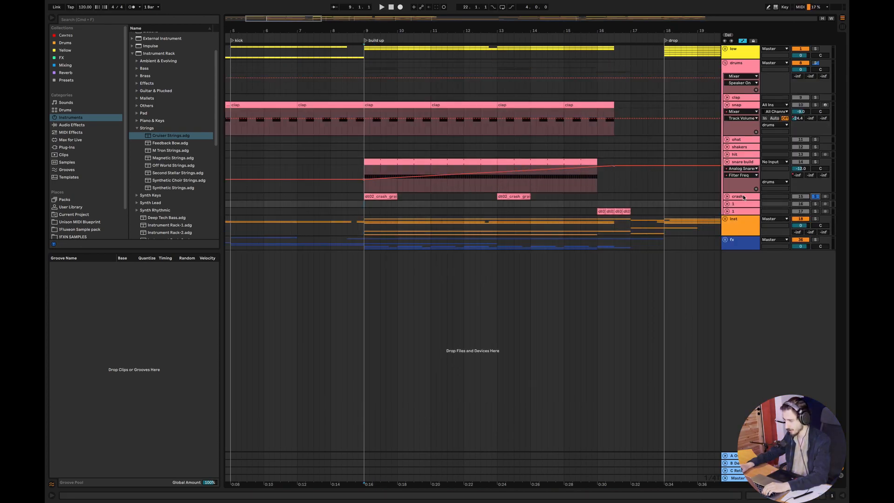
pyautogui.press('space')
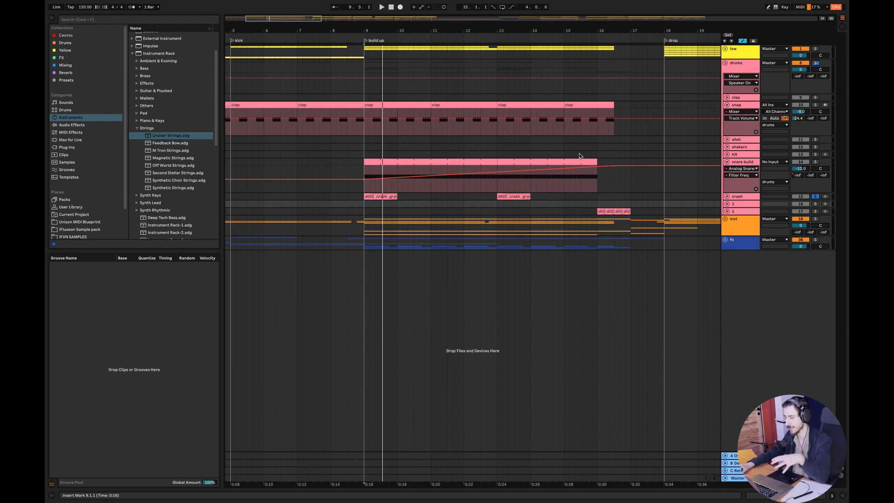
pyautogui.click(815, 197)
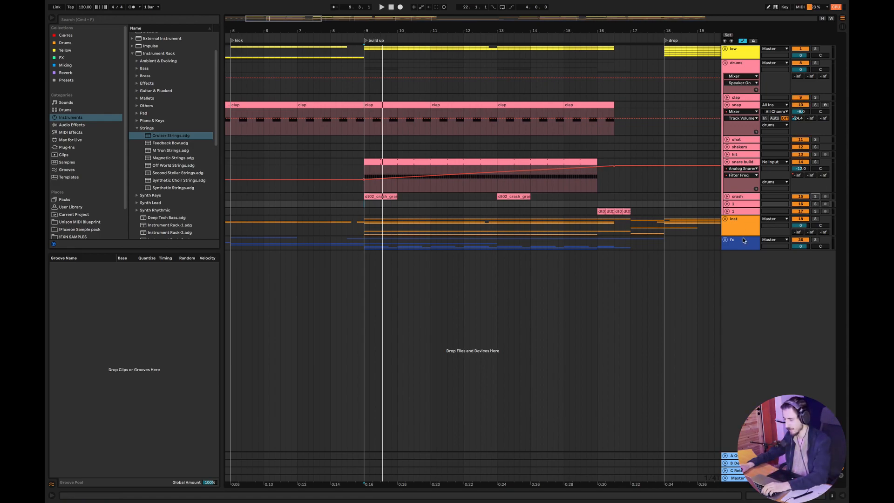
# Step: Unfold the fx group with its longascent and highriser tracks, and play the highriser track in solo from 8.1.1
pyautogui.click(725, 240)
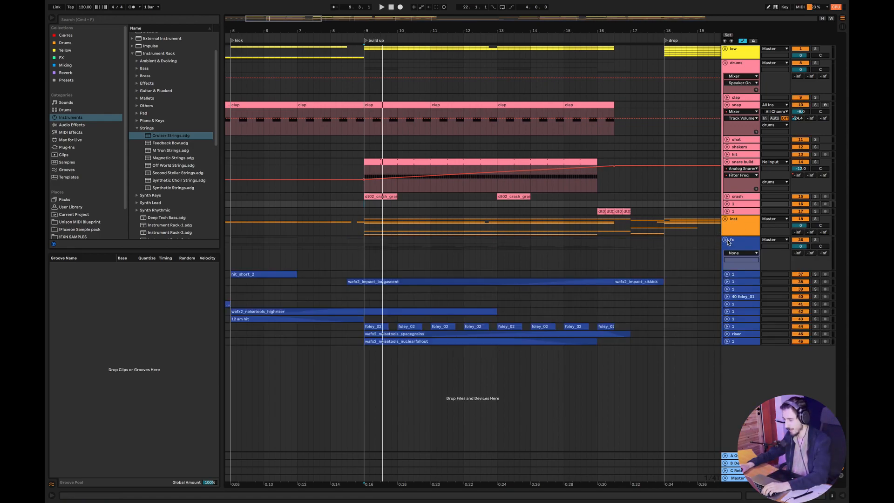
pyautogui.click(727, 281)
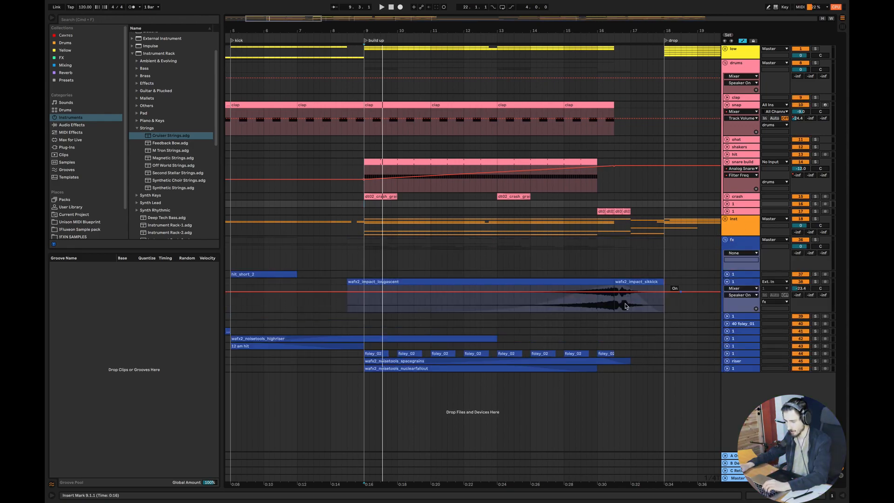
pyautogui.click(727, 339)
pyautogui.click(325, 352)
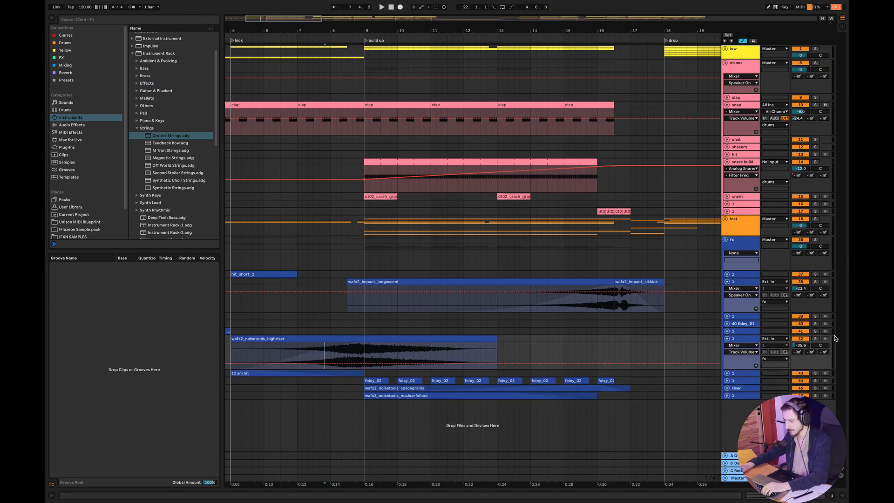
pyautogui.click(815, 339)
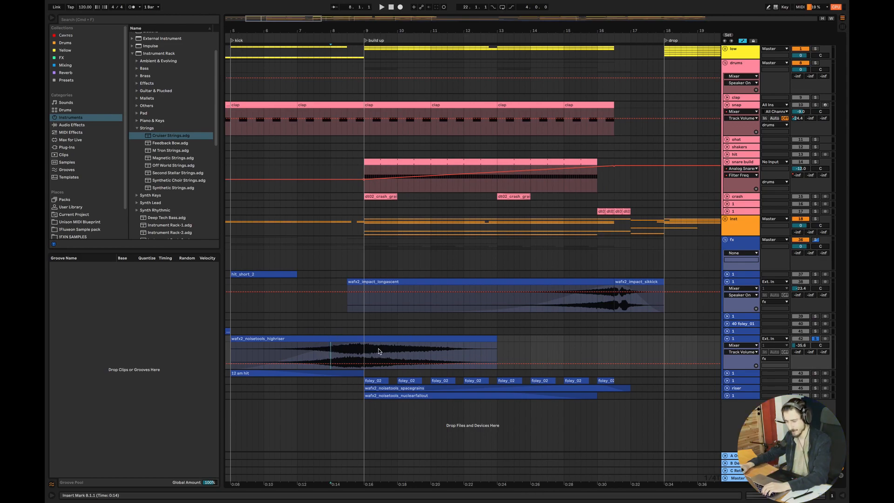
pyautogui.press('space')
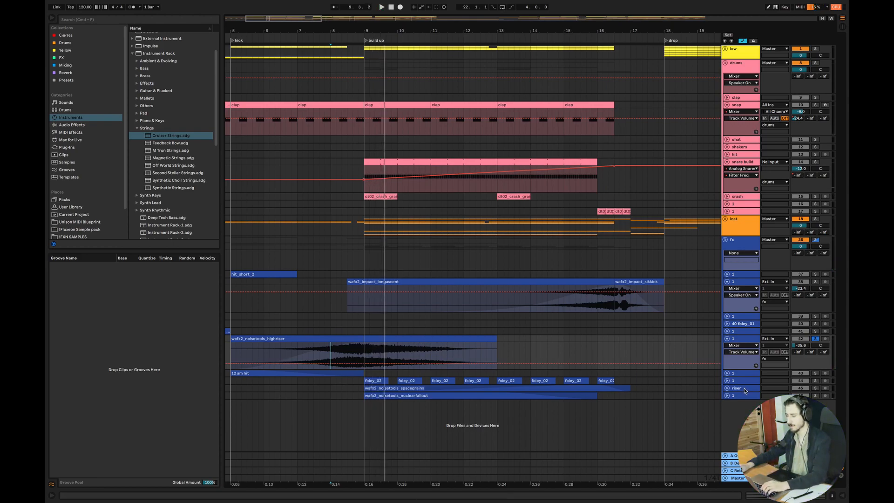
# Step: Unfold the riser track, then solo the longascent track and audition its clip from about bar 14 to 16
pyautogui.click(728, 389)
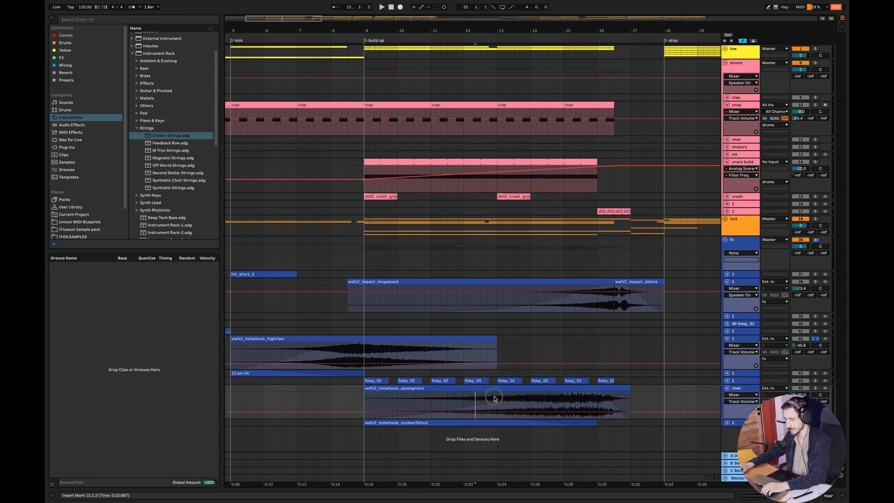
pyautogui.click(569, 303)
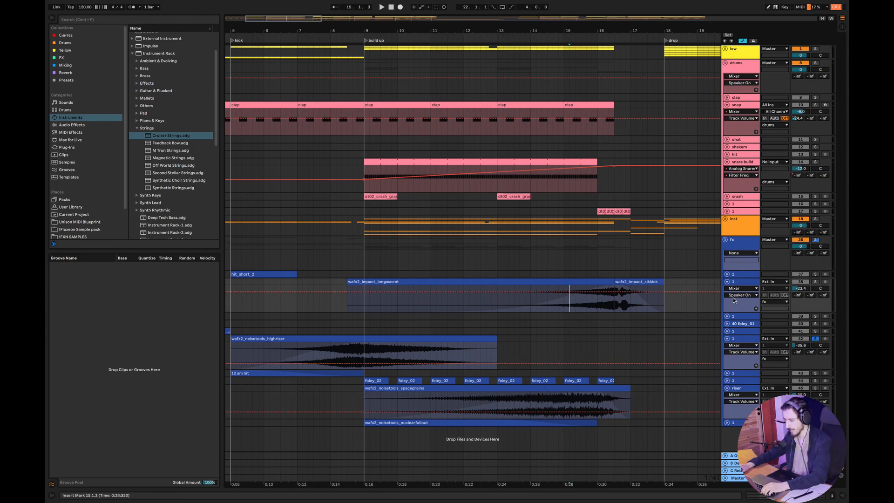
pyautogui.moveTo(553, 303); pyautogui.dragTo(608, 299)
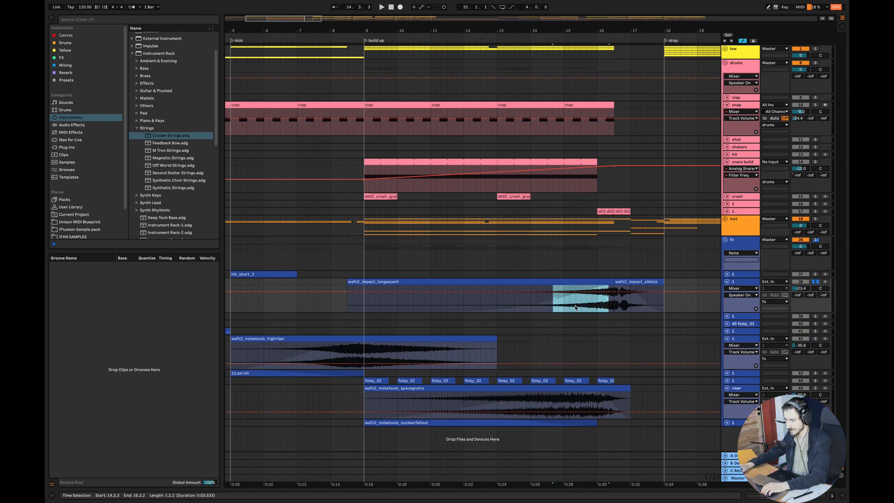
pyautogui.click(563, 300)
pyautogui.click(591, 304)
pyautogui.press('space')
pyautogui.press('space')
# Step: Play the riser track's spacegrains clip in solo from around bar 14
pyautogui.click(547, 401)
pyautogui.click(815, 389)
pyautogui.press('space')
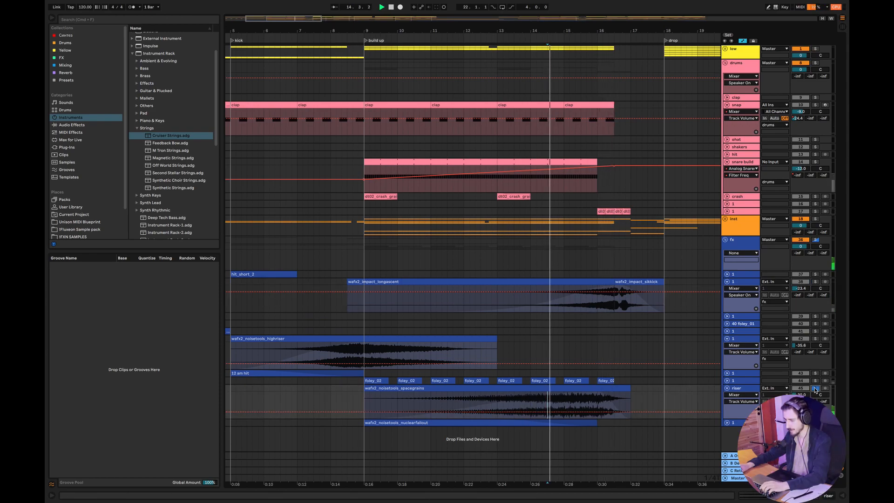
# Step: Unfold the track with the nuclearfallout clip and play it from 9.1.1
pyautogui.click(727, 423)
pyautogui.press('space')
pyautogui.click(365, 437)
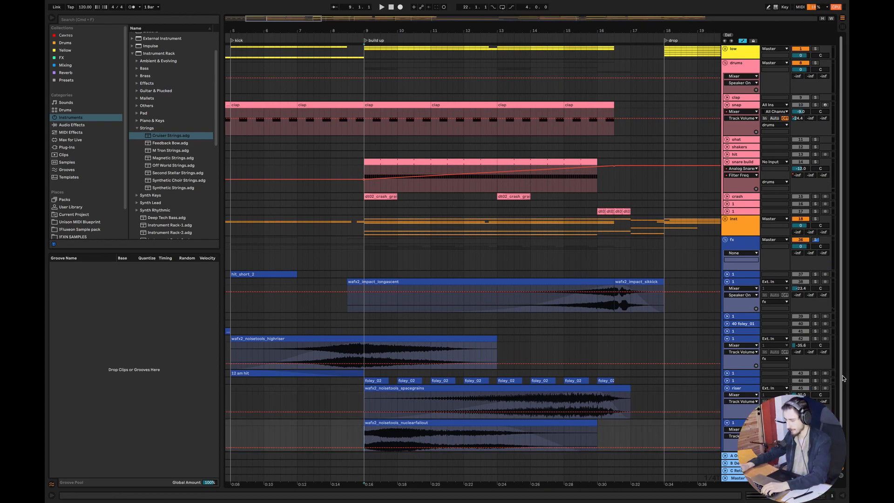
pyautogui.scroll(-1, 652, 414)
pyautogui.press('space')
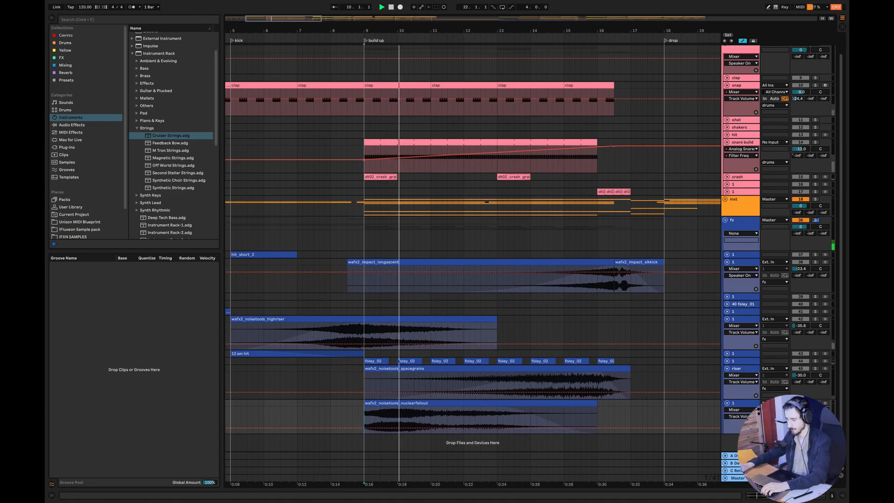
# Step: Fold the fx group and the snare build track, and add a locator named "fill" at bar 17
pyautogui.click(725, 219)
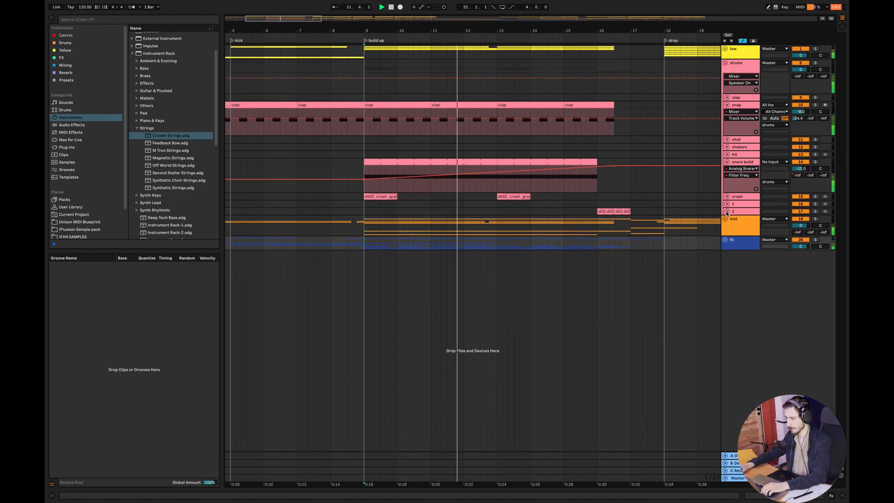
pyautogui.click(727, 161)
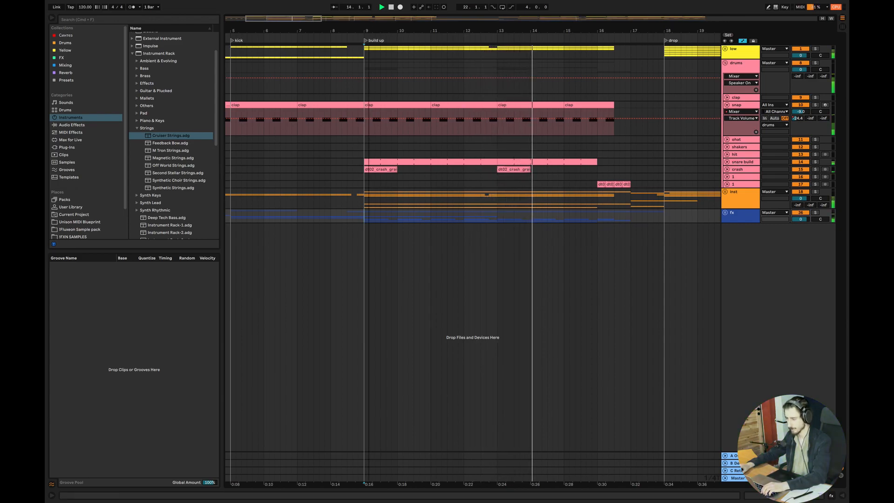
pyautogui.scroll(-5, 381, 34)
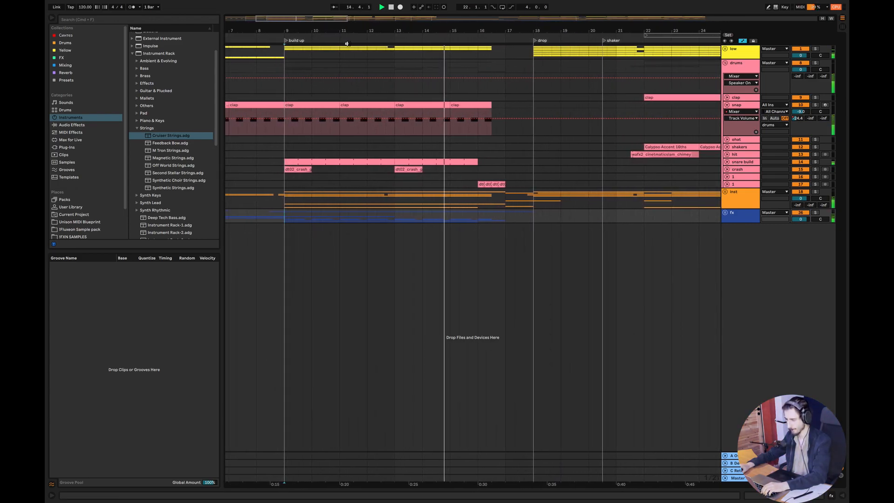
pyautogui.rightClick(506, 41)
pyautogui.click(509, 55)
pyautogui.write('fill')
pyautogui.press('Return')
pyautogui.click(459, 169)
pyautogui.press('space')
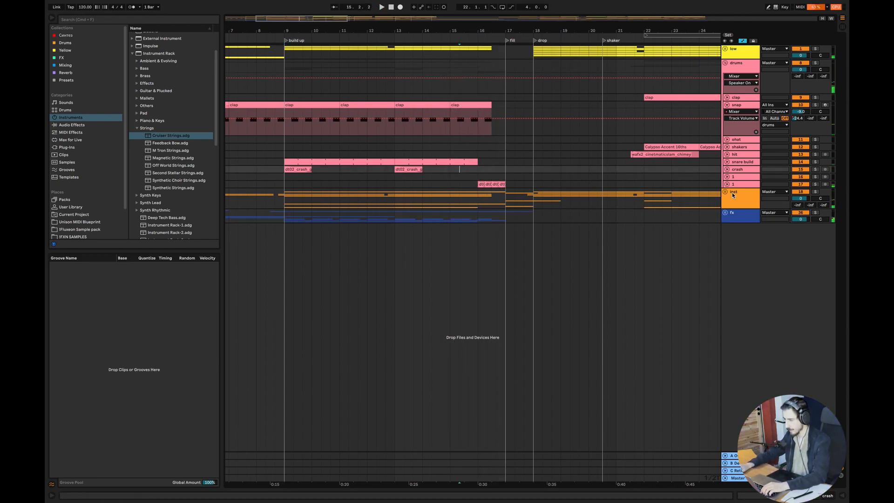
# Step: Unfold and solo the last unnamed track in the drums group, and rename it "crash"
pyautogui.click(727, 185)
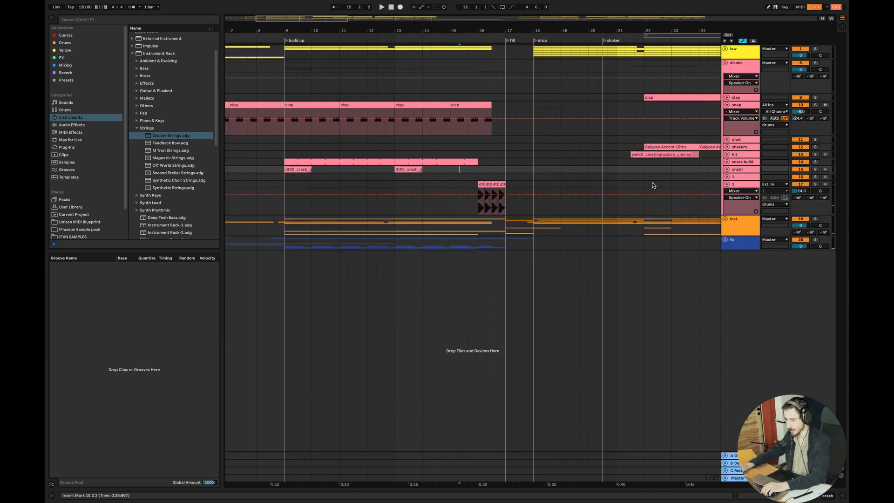
pyautogui.click(476, 210)
pyautogui.press('s')
pyautogui.hotkey('ctrl', 'r')
pyautogui.write('cra')
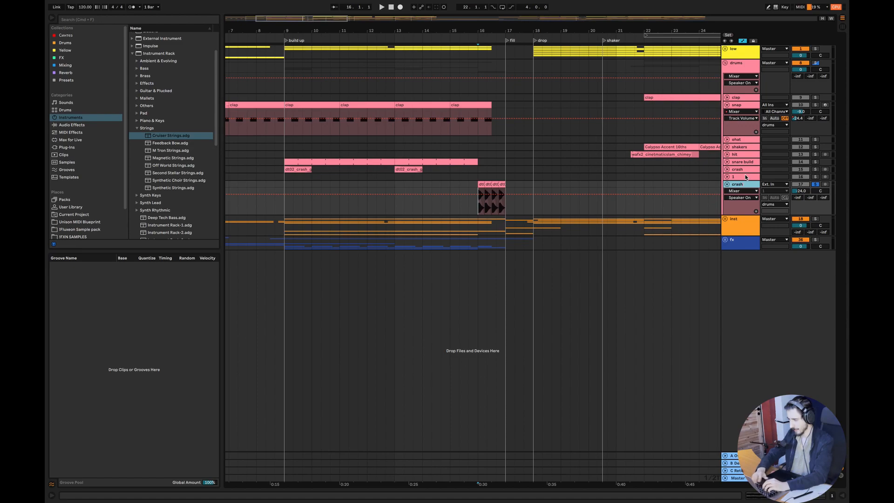
pyautogui.write('sh')
pyautogui.press('Return')
# Step: Turn off the solo and play the arrangement from 15.2.2 through the fill and the drop, briefly unfolding the inst group
pyautogui.moveTo(298, 20); pyautogui.dragTo(318, 70)
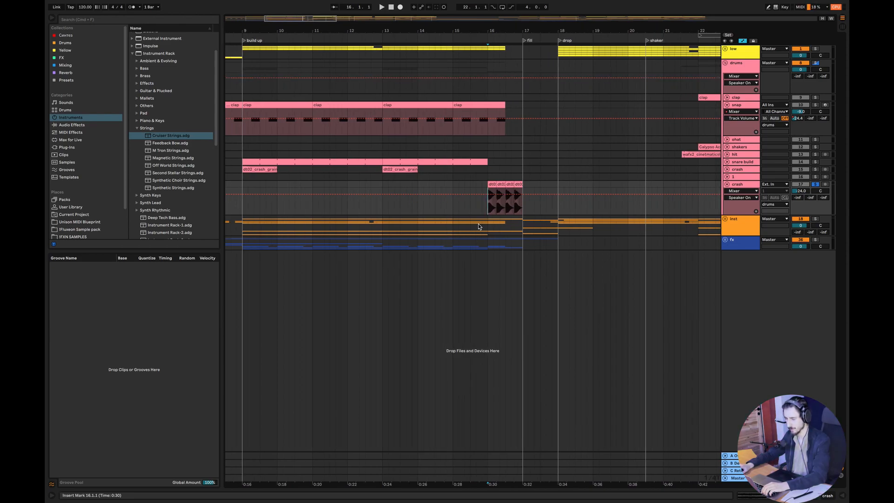
pyautogui.click(491, 214)
pyautogui.click(484, 210)
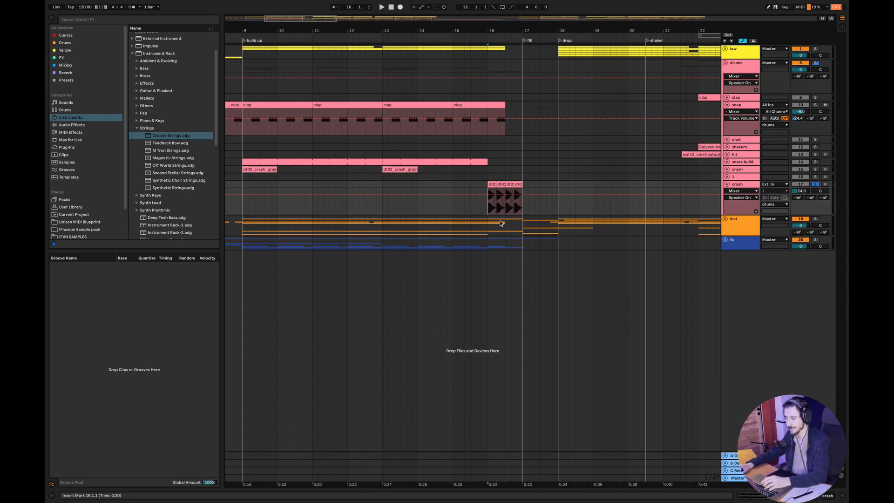
pyautogui.click(725, 219)
pyautogui.click(465, 205)
pyautogui.press('space')
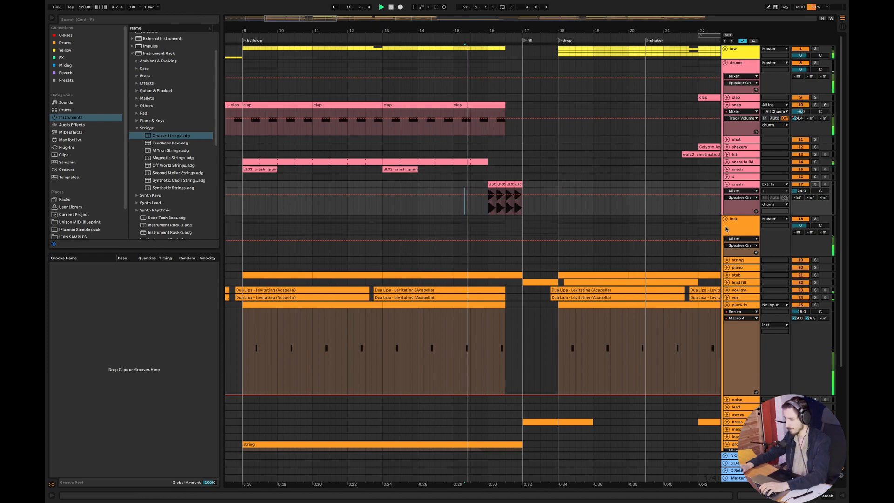
pyautogui.click(725, 218)
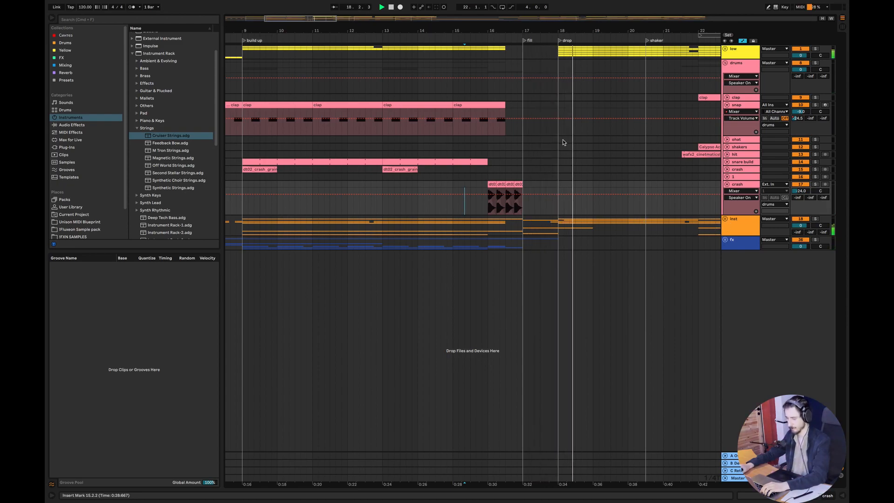
pyautogui.moveTo(361, 28); pyautogui.dragTo(278, 23)
pyautogui.moveTo(464, 30); pyautogui.dragTo(406, 30)
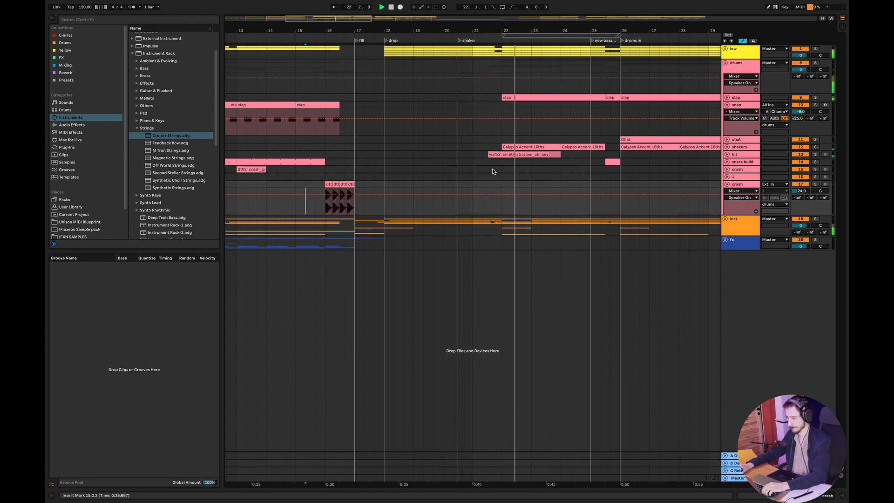
# Step: Unfold the inst group and its lead fill track, inspect the notes of the clip at bar 17, and fold the track again
pyautogui.click(728, 98)
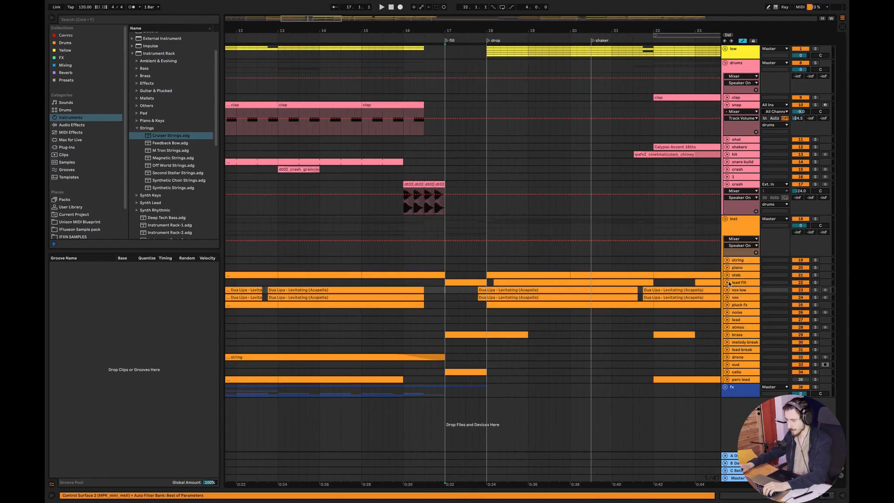
pyautogui.click(728, 282)
pyautogui.click(446, 302)
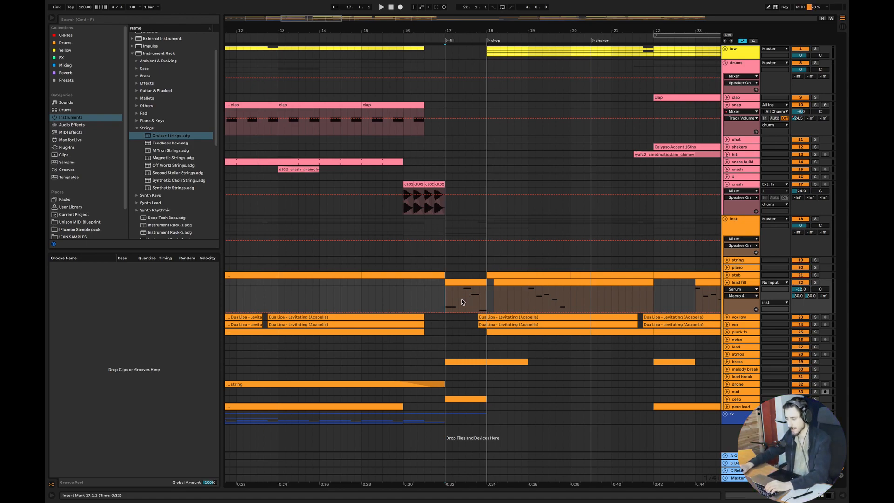
pyautogui.doubleClick(464, 280)
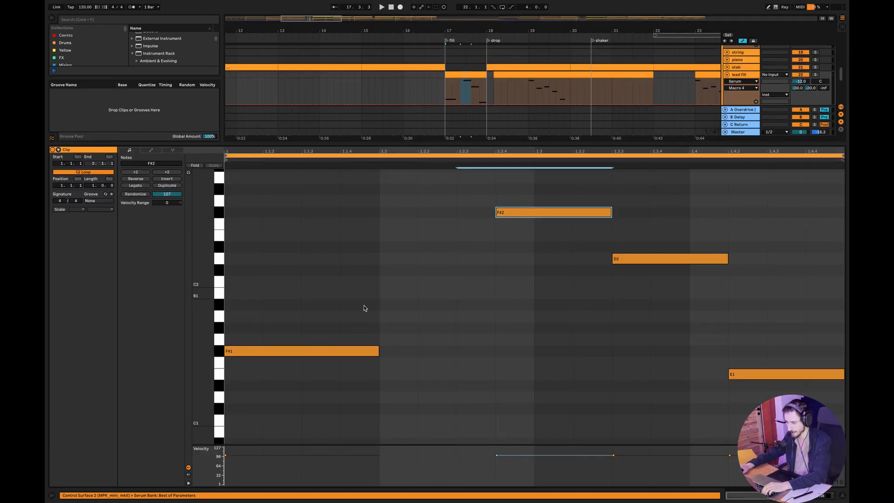
pyautogui.click(390, 303)
pyautogui.moveTo(390, 302); pyautogui.dragTo(323, 368)
pyautogui.moveTo(544, 248); pyautogui.dragTo(651, 261)
pyautogui.moveTo(681, 352); pyautogui.dragTo(759, 393)
pyautogui.click(842, 495)
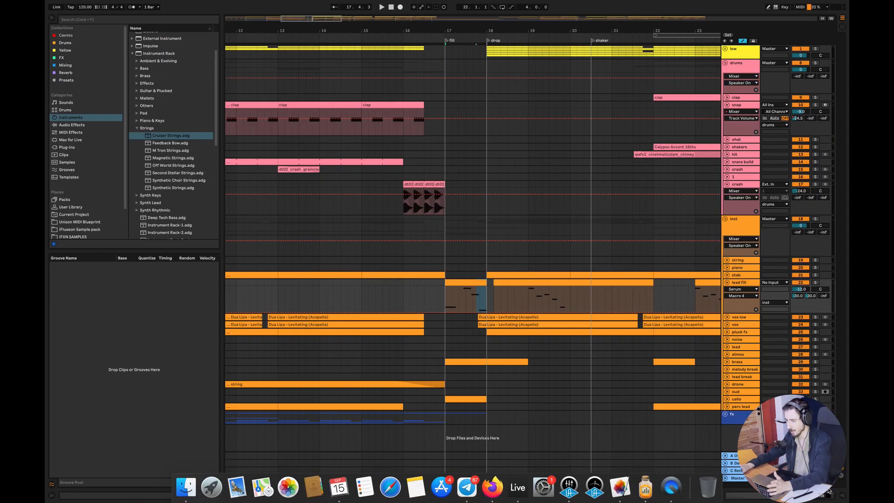
pyautogui.click(444, 298)
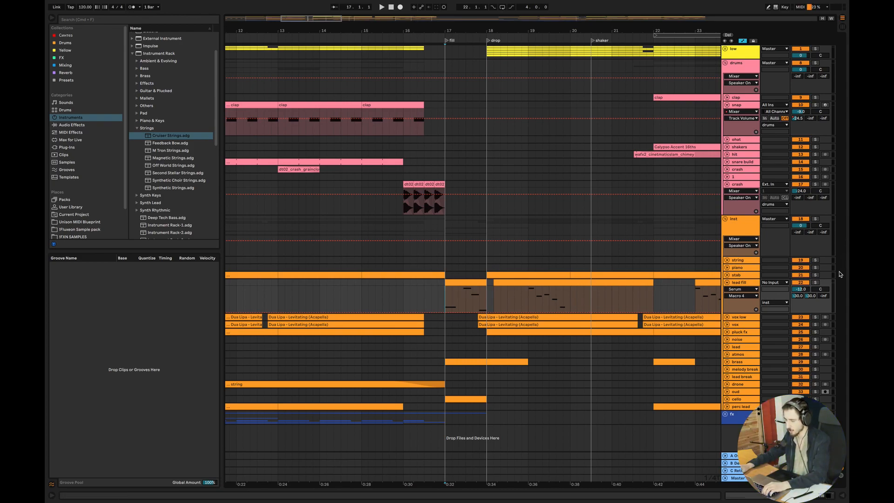
pyautogui.click(727, 282)
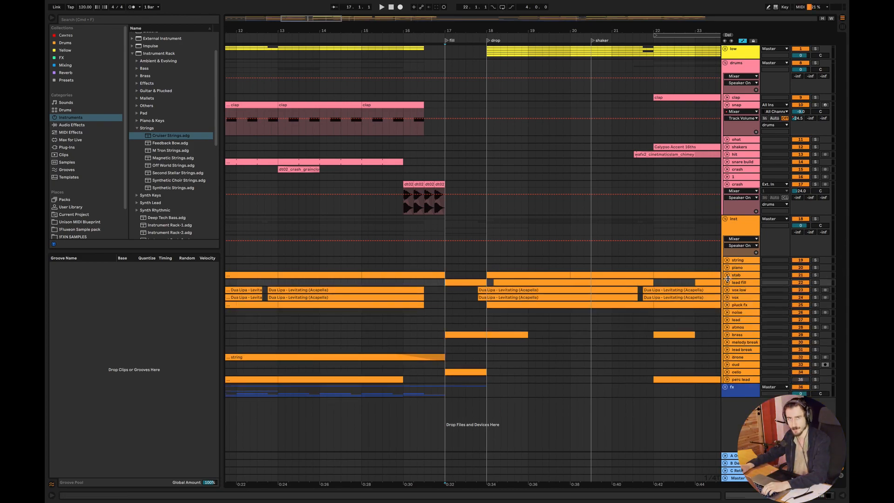
# Step: Unfold the brass track, examine its clip at the fill locator, and fold the track again
pyautogui.click(432, 319)
pyautogui.click(727, 335)
pyautogui.click(727, 335)
pyautogui.click(728, 335)
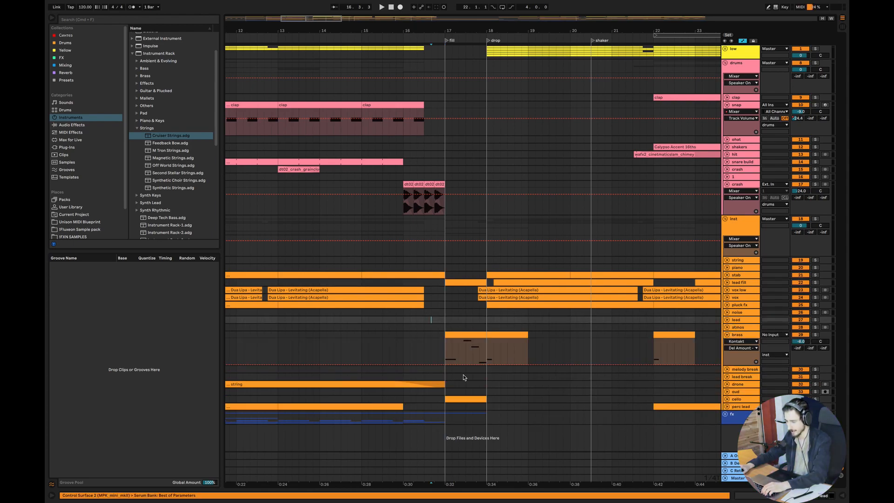
pyautogui.click(473, 343)
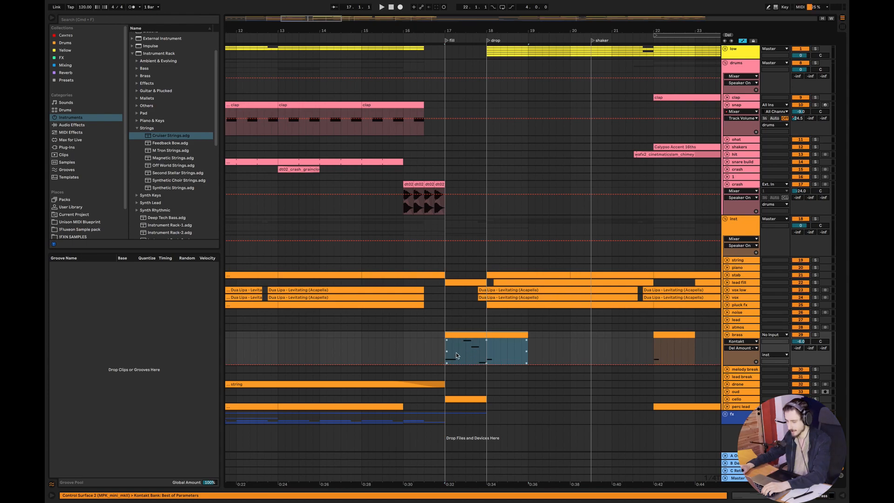
pyautogui.click(728, 334)
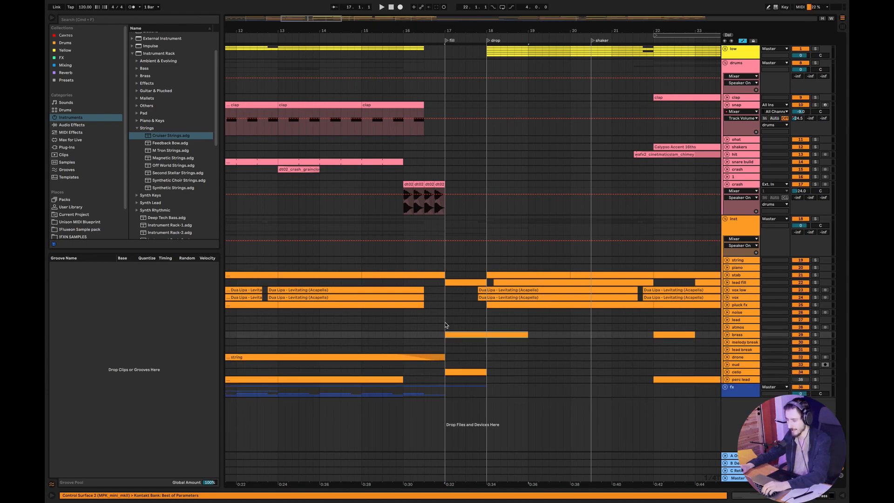
pyautogui.click(451, 305)
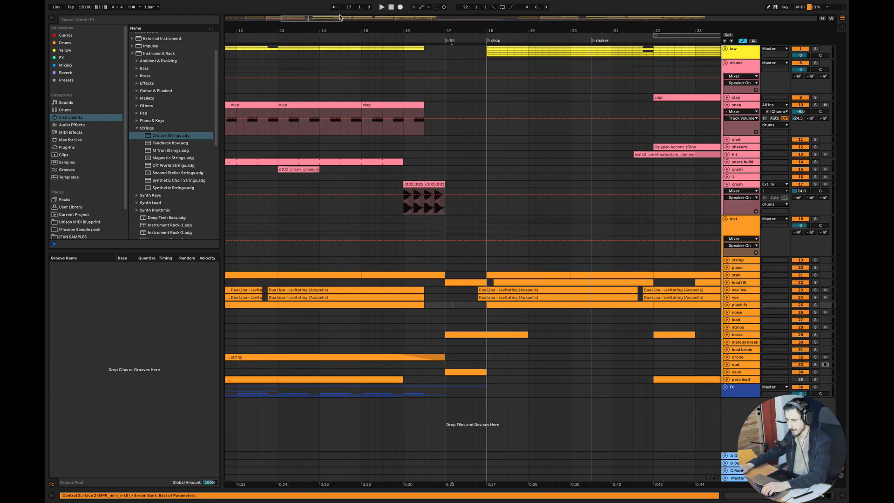
# Step: Fold the lower crash track, the snap track and the inst group, and select the inst group's section from 18.1.1 to 22.1.1
pyautogui.hscroll(3, 400, 265)
pyautogui.click(420, 224)
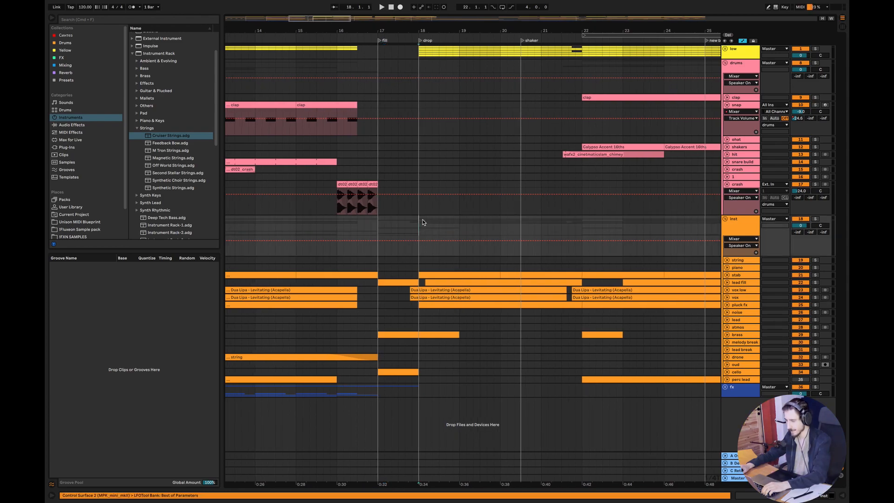
pyautogui.click(727, 184)
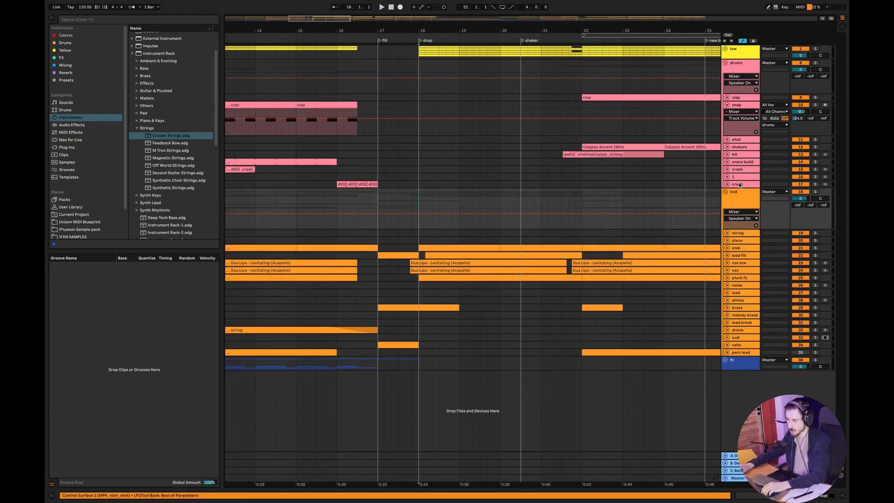
pyautogui.click(727, 105)
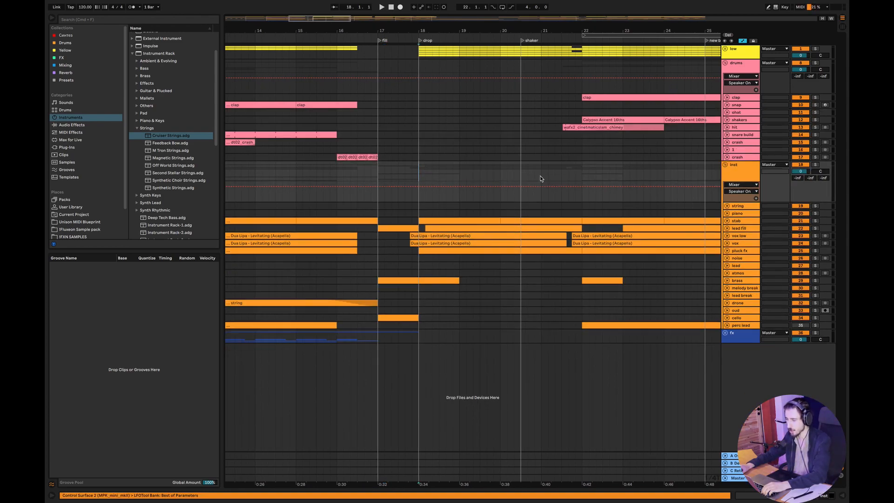
pyautogui.click(725, 166)
pyautogui.moveTo(419, 172); pyautogui.dragTo(580, 177)
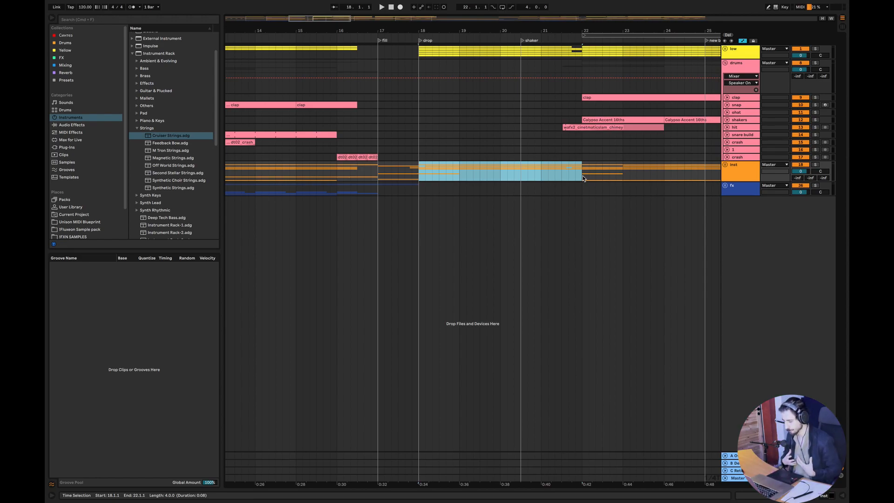
# Step: Switch to Pixelmator Pro and draw a black horizontal line with end marks, handwriting "8 bars" above it
pyautogui.press('super+Tab')
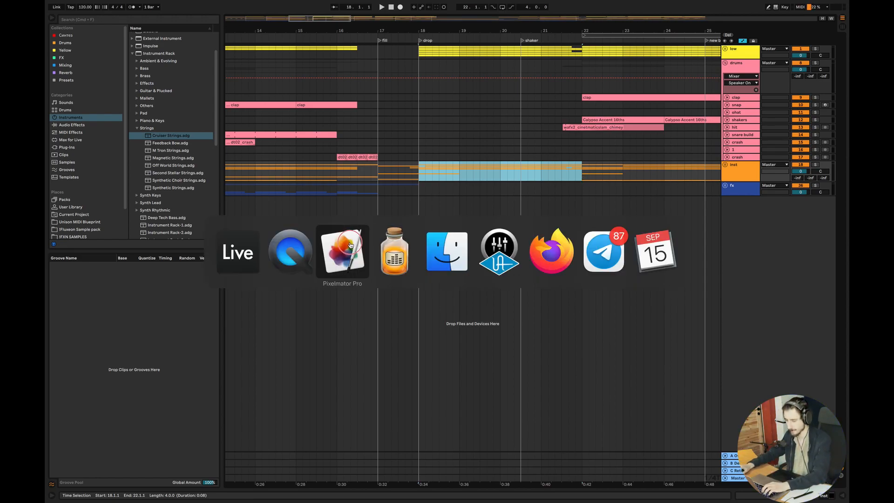
pyautogui.moveTo(696, 219); pyautogui.dragTo(239, 210)
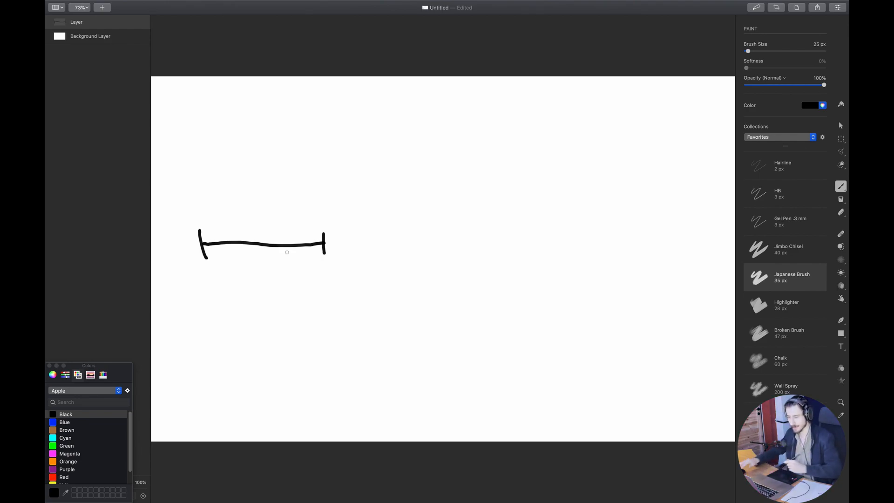
pyautogui.moveTo(230, 162)
pyautogui.mouseDown()
pyautogui.moveTo(239, 151)
pyautogui.moveTo(261, 178)
pyautogui.moveTo(329, 176)
pyautogui.mouseUp()
# Step: Handwrite "K+B only" in red below the first black line
pyautogui.click(63, 476)
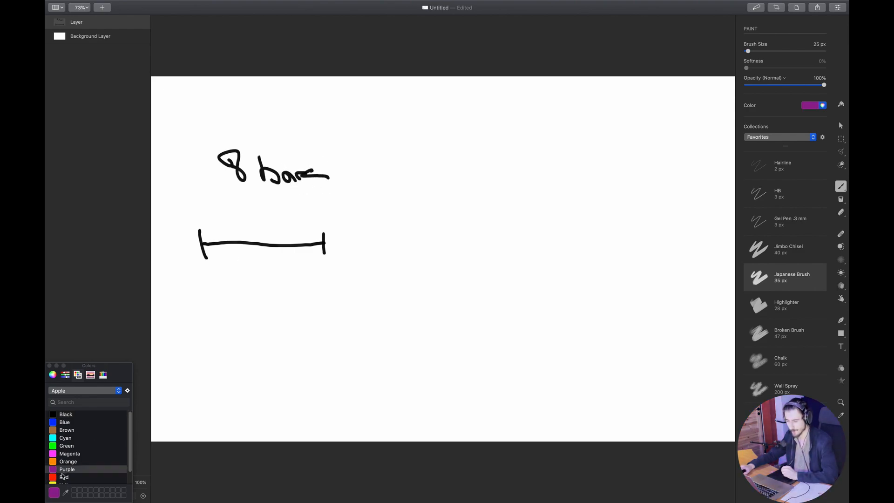
pyautogui.moveTo(206, 293); pyautogui.dragTo(231, 334)
pyautogui.moveTo(228, 300); pyautogui.dragTo(205, 328)
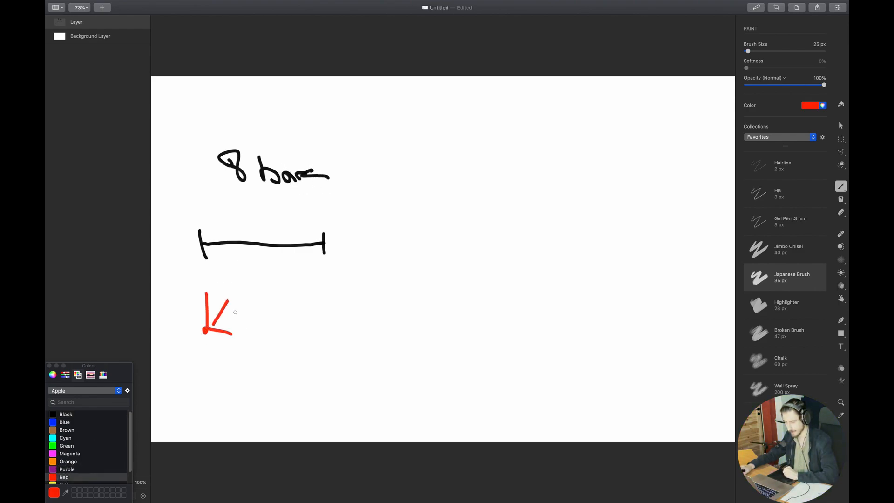
pyautogui.moveTo(253, 308)
pyautogui.mouseDown()
pyautogui.moveTo(253, 334)
pyautogui.moveTo(276, 329)
pyautogui.moveTo(259, 336)
pyautogui.mouseUp()
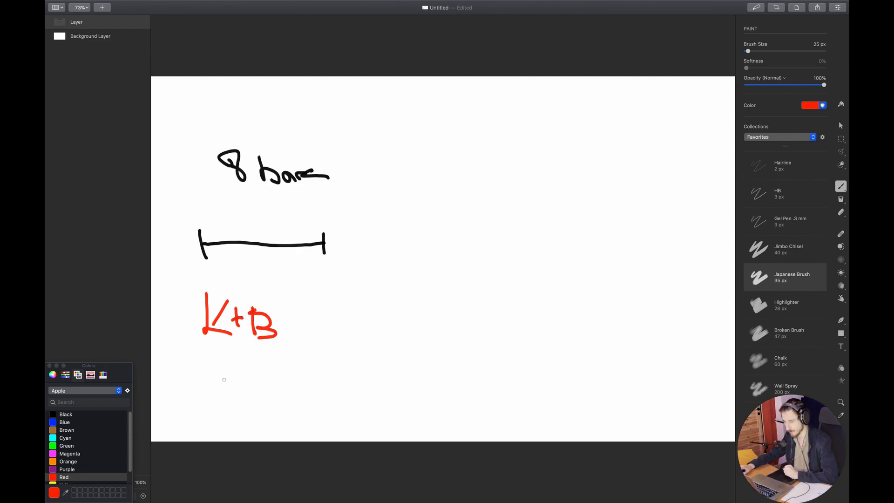
pyautogui.moveTo(206, 374)
pyautogui.mouseDown()
pyautogui.moveTo(250, 369)
pyautogui.moveTo(252, 400)
pyautogui.mouseUp()
# Step: Draw a second black line with end marks right of the first and handwrite "drums leads etc." in red beneath it
pyautogui.click(68, 414)
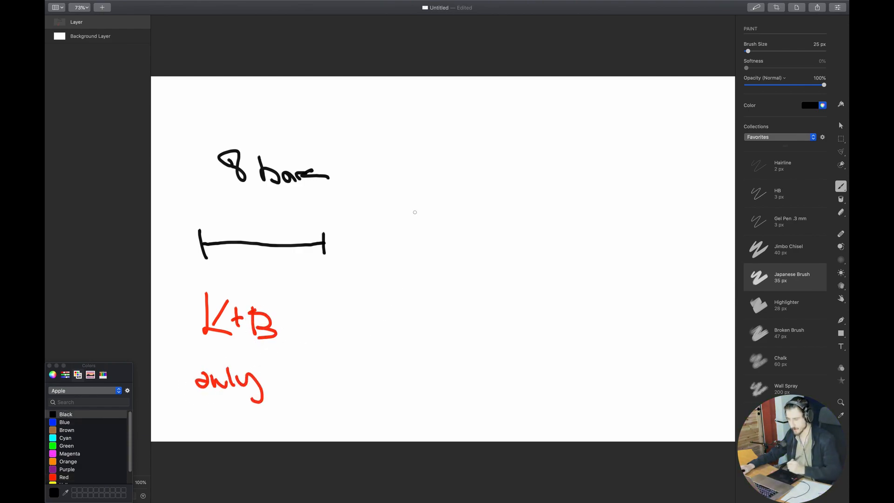
pyautogui.moveTo(363, 235)
pyautogui.mouseDown()
pyautogui.moveTo(369, 256)
pyautogui.moveTo(475, 232)
pyautogui.moveTo(479, 261)
pyautogui.mouseUp()
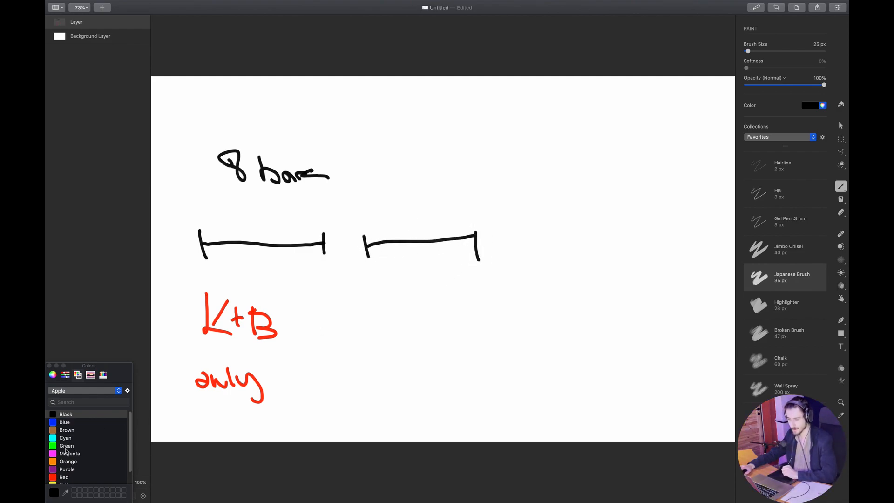
pyautogui.click(60, 477)
pyautogui.moveTo(379, 296)
pyautogui.mouseDown()
pyautogui.moveTo(393, 308)
pyautogui.moveTo(439, 295)
pyautogui.moveTo(449, 303)
pyautogui.mouseUp()
pyautogui.moveTo(374, 339)
pyautogui.mouseDown()
pyautogui.moveTo(381, 363)
pyautogui.moveTo(427, 347)
pyautogui.moveTo(428, 336)
pyautogui.moveTo(434, 353)
pyautogui.mouseUp()
pyautogui.moveTo(408, 383)
pyautogui.mouseDown()
pyautogui.moveTo(419, 381)
pyautogui.moveTo(420, 394)
pyautogui.mouseUp()
pyautogui.moveTo(432, 380)
pyautogui.mouseDown()
pyautogui.moveTo(435, 396)
pyautogui.moveTo(443, 380)
pyautogui.moveTo(450, 395)
pyautogui.mouseUp()
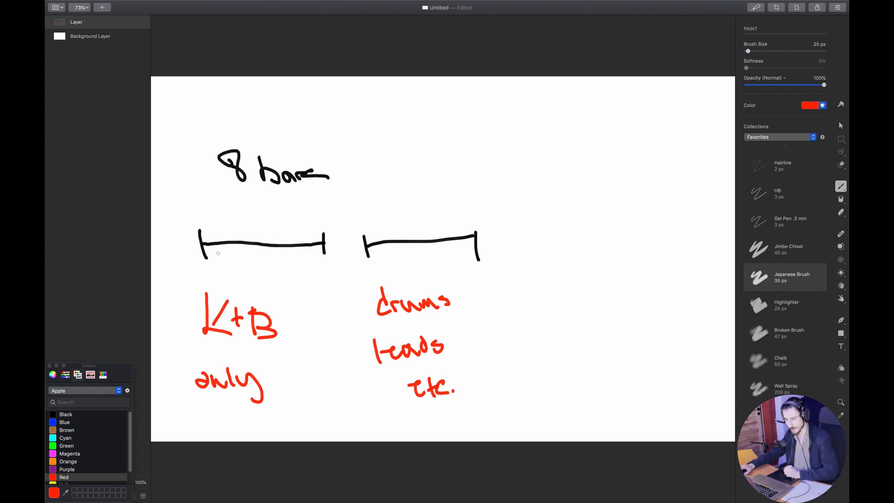
# Step: Draw a red curve from the first line's start, peaking above the second line, and add a third black line with end marks
pyautogui.click(203, 243)
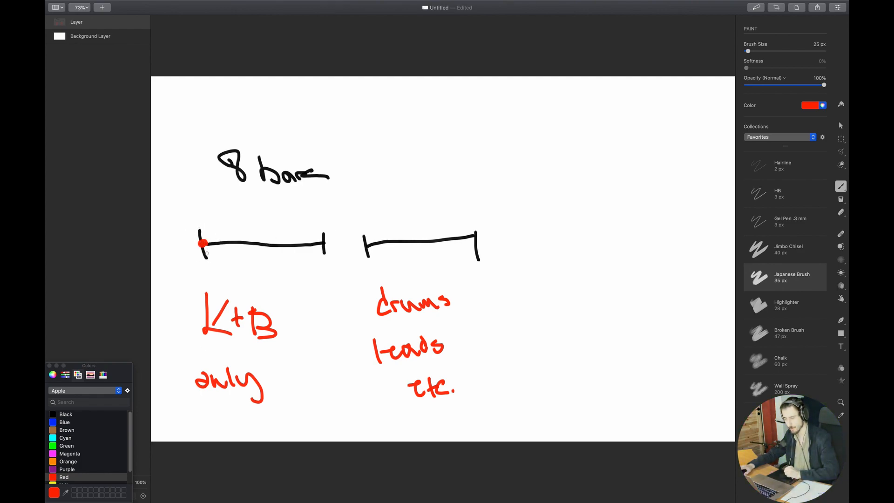
pyautogui.moveTo(202, 243)
pyautogui.mouseDown()
pyautogui.moveTo(240, 238)
pyautogui.moveTo(382, 179)
pyautogui.moveTo(437, 193)
pyautogui.moveTo(462, 226)
pyautogui.moveTo(491, 233)
pyautogui.mouseUp()
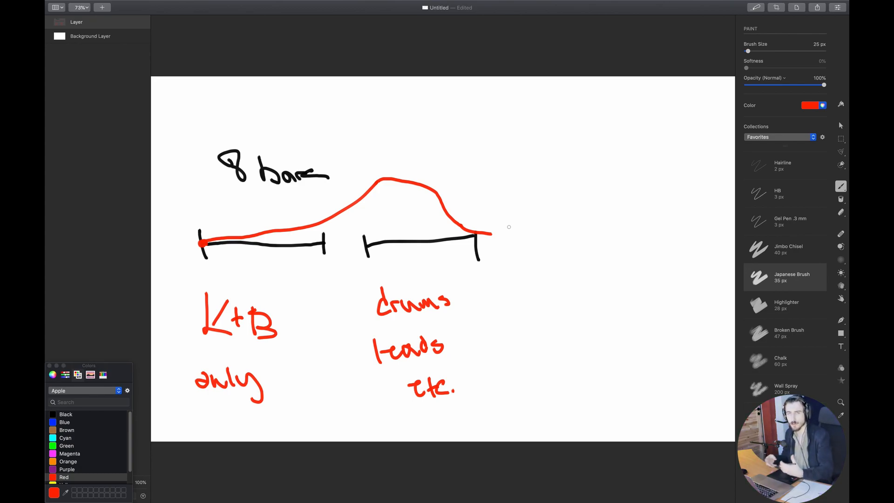
pyautogui.click(80, 414)
pyautogui.moveTo(527, 233)
pyautogui.mouseDown()
pyautogui.moveTo(531, 242)
pyautogui.moveTo(657, 238)
pyautogui.moveTo(659, 256)
pyautogui.mouseUp()
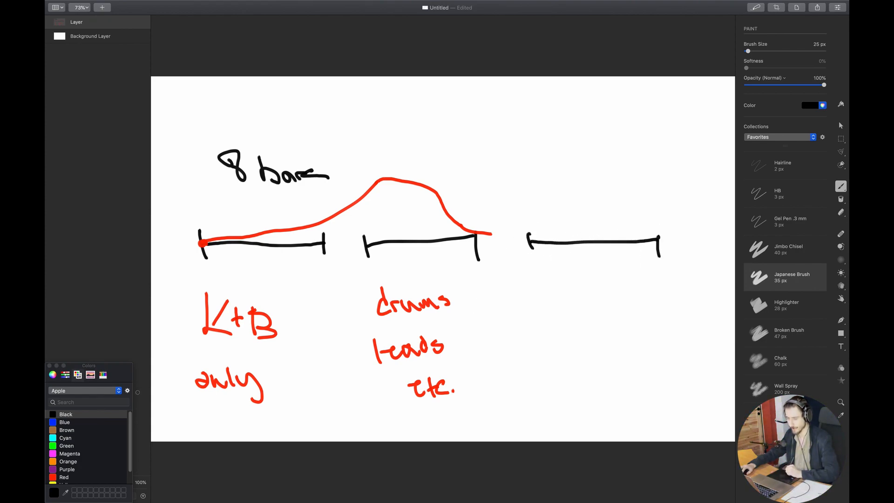
# Step: Draw a small red square between the second and third lines and mark it with a black arrow labelled "Fill"
pyautogui.click(65, 476)
pyautogui.moveTo(516, 237)
pyautogui.mouseDown()
pyautogui.moveTo(489, 254)
pyautogui.moveTo(518, 237)
pyautogui.mouseUp()
pyautogui.click(89, 414)
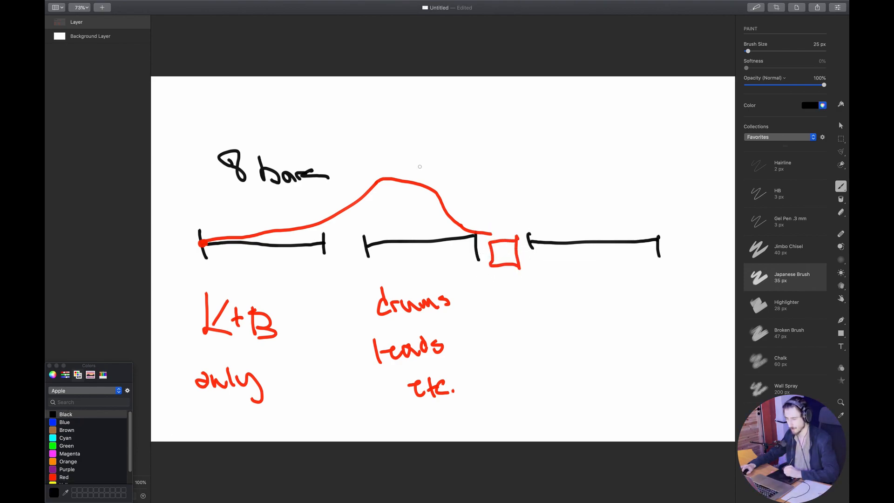
pyautogui.moveTo(503, 180)
pyautogui.mouseDown()
pyautogui.moveTo(504, 226)
pyautogui.moveTo(513, 210)
pyautogui.mouseUp()
pyautogui.moveTo(498, 138)
pyautogui.mouseDown()
pyautogui.moveTo(512, 150)
pyautogui.moveTo(506, 154)
pyautogui.mouseUp()
pyautogui.moveTo(519, 149)
pyautogui.mouseDown()
pyautogui.moveTo(522, 158)
pyautogui.moveTo(517, 140)
pyautogui.moveTo(535, 162)
pyautogui.mouseUp()
pyautogui.moveTo(538, 133); pyautogui.dragTo(542, 162)
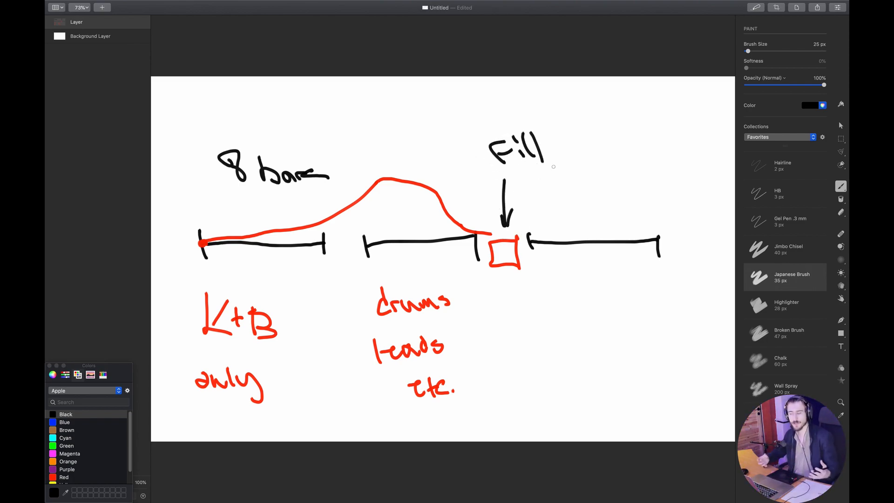
# Step: Switch to Ableton Live and play the drop from bar 21 past the drums in locator
pyautogui.press('super+Tab')
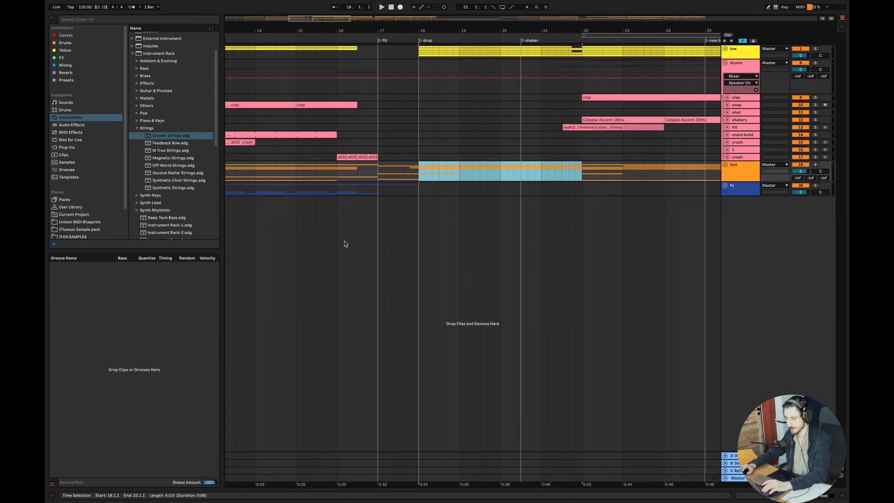
pyautogui.click(471, 175)
pyautogui.moveTo(422, 178); pyautogui.dragTo(374, 35)
pyautogui.click(398, 134)
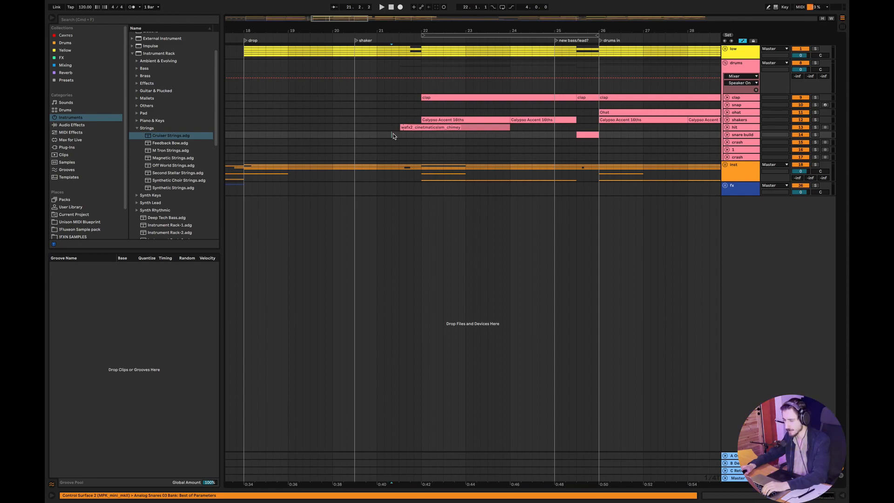
pyautogui.doubleClick(393, 135)
pyautogui.click(843, 496)
pyautogui.press('space')
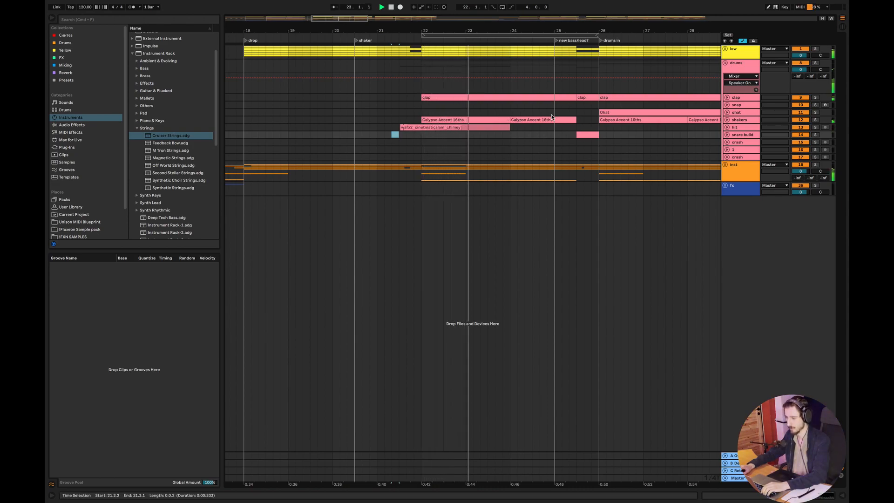
pyautogui.moveTo(352, 29); pyautogui.dragTo(497, 86)
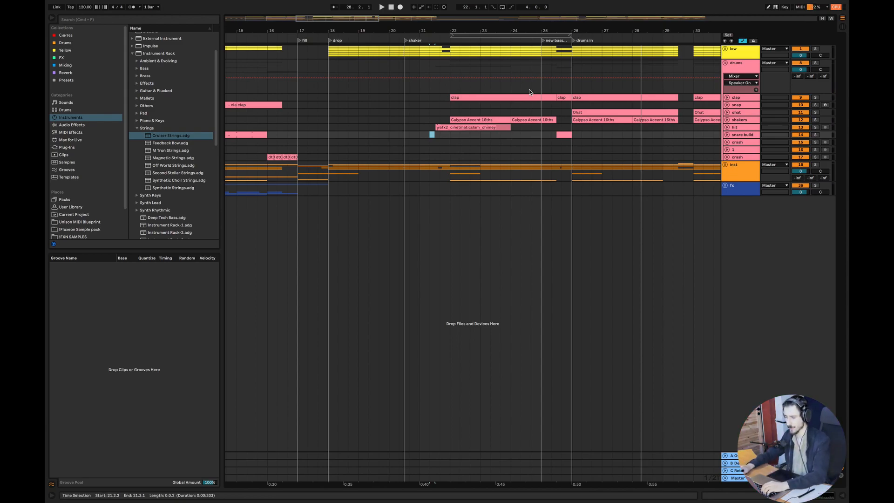
pyautogui.moveTo(357, 27); pyautogui.dragTo(440, 41)
# Step: Fold the drums group, then unfold the inst group's lead fill track and solo it
pyautogui.click(725, 64)
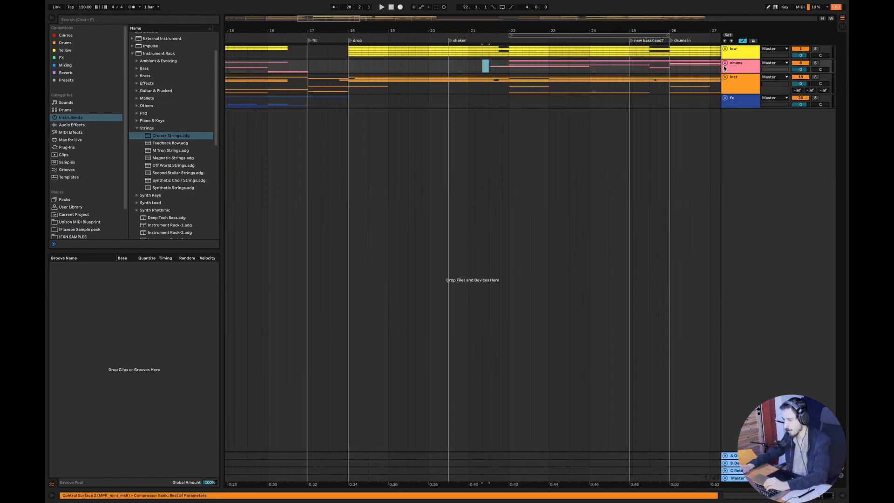
pyautogui.click(725, 78)
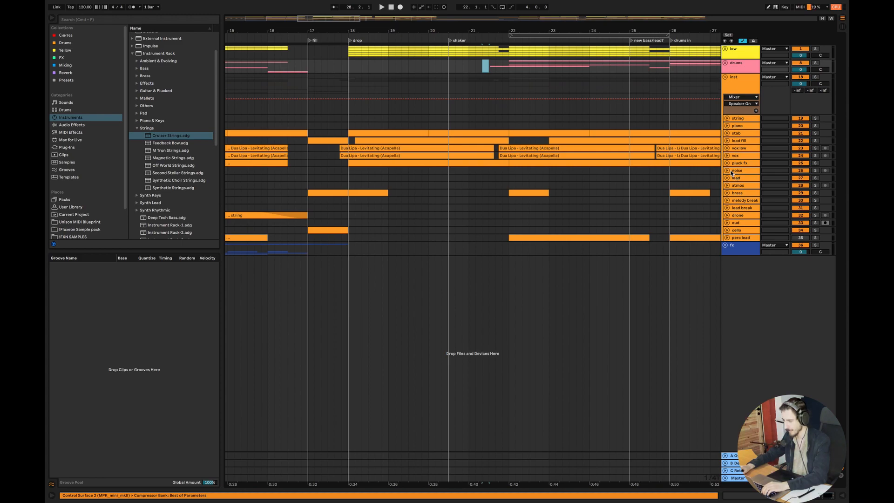
pyautogui.click(726, 141)
pyautogui.click(378, 155)
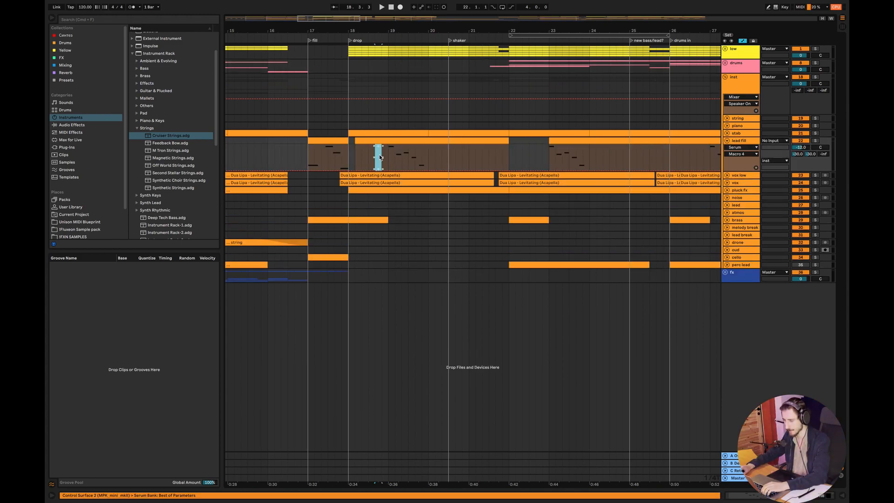
pyautogui.click(814, 141)
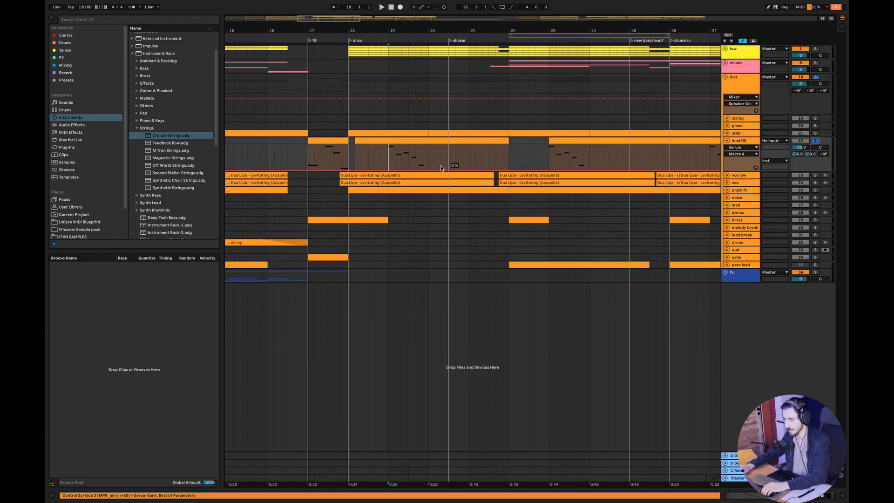
# Step: Open the lead fill clip at the drop and examine its notes, marking the C#2 and D2 pair and the final F#1
pyautogui.doubleClick(420, 143)
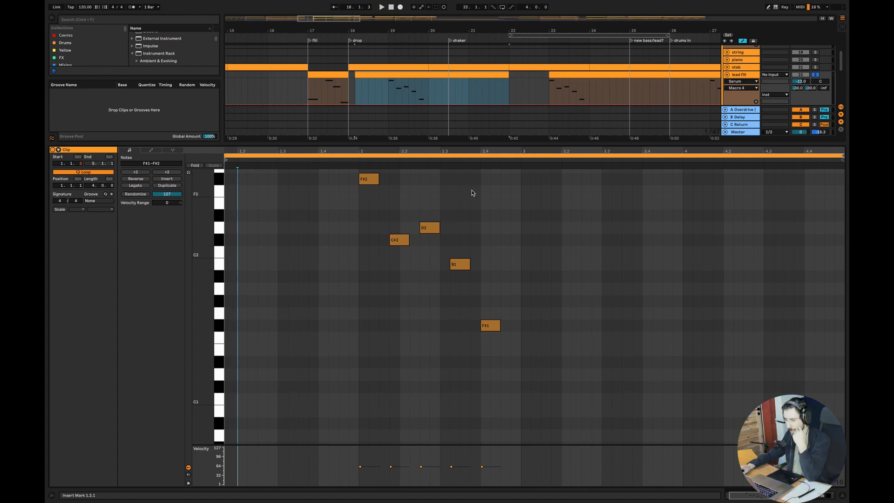
pyautogui.moveTo(454, 210); pyautogui.dragTo(365, 250)
pyautogui.moveTo(381, 227); pyautogui.dragTo(451, 251)
pyautogui.moveTo(461, 208); pyautogui.dragTo(377, 245)
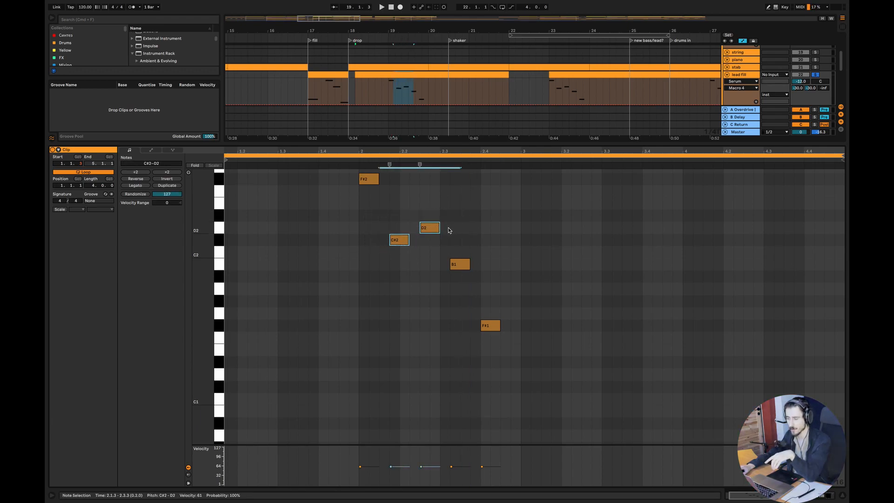
pyautogui.click(485, 307)
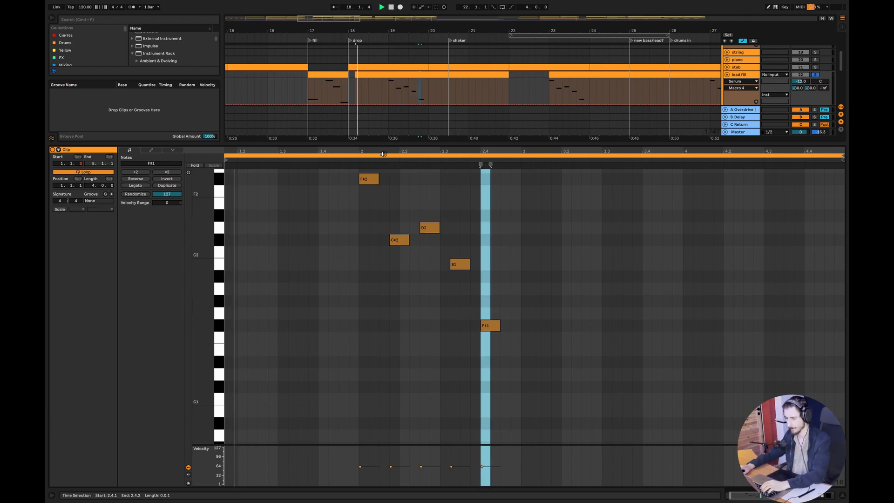
# Step: Play the soloed lead fill from bar 19 and close the clip's note view
pyautogui.click(387, 96)
pyautogui.press('space')
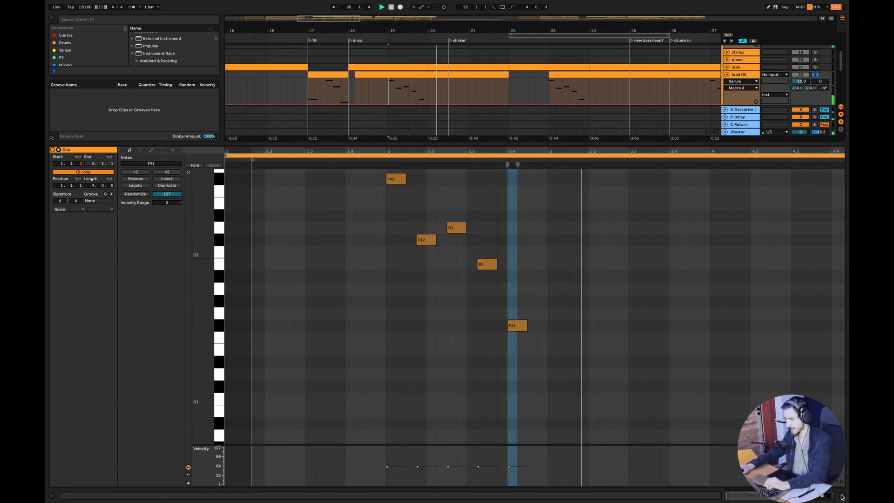
pyautogui.press('alt+super+l')
pyautogui.press('space')
pyautogui.press('space')
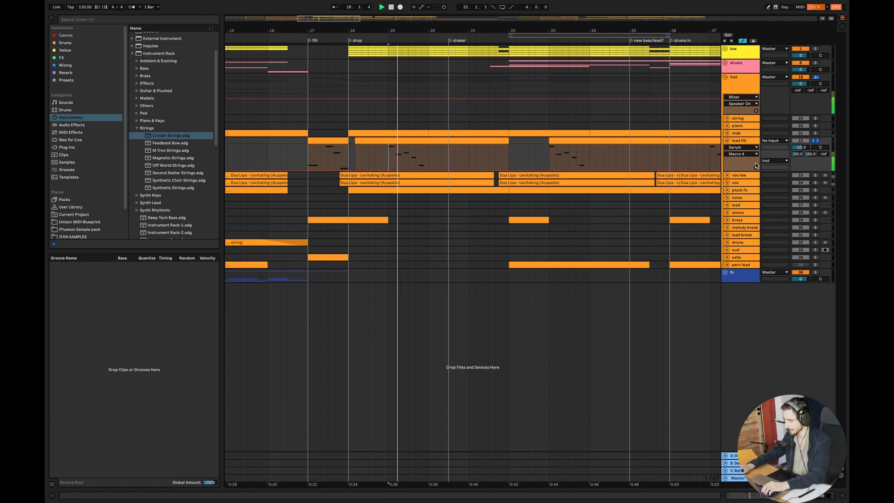
# Step: Unfold and solo the stab track and listen to it from the start of the drop
pyautogui.click(727, 133)
pyautogui.click(360, 162)
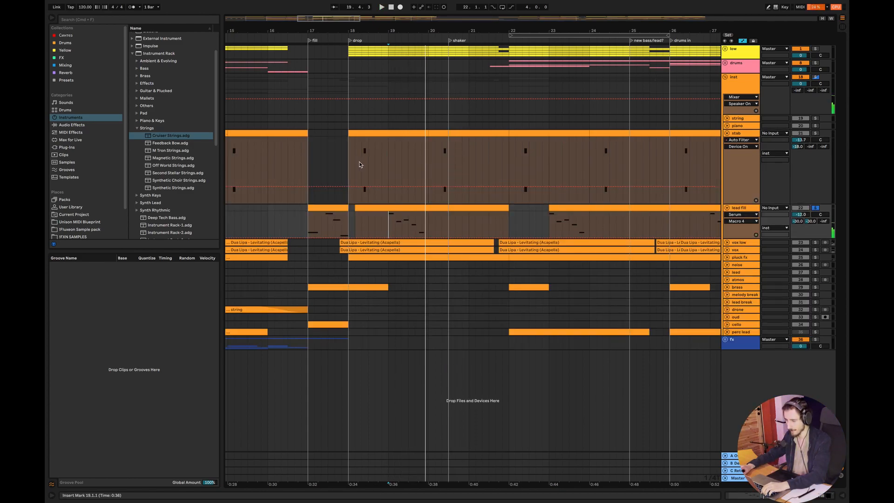
pyautogui.press('space')
pyautogui.click(816, 134)
pyautogui.press('space')
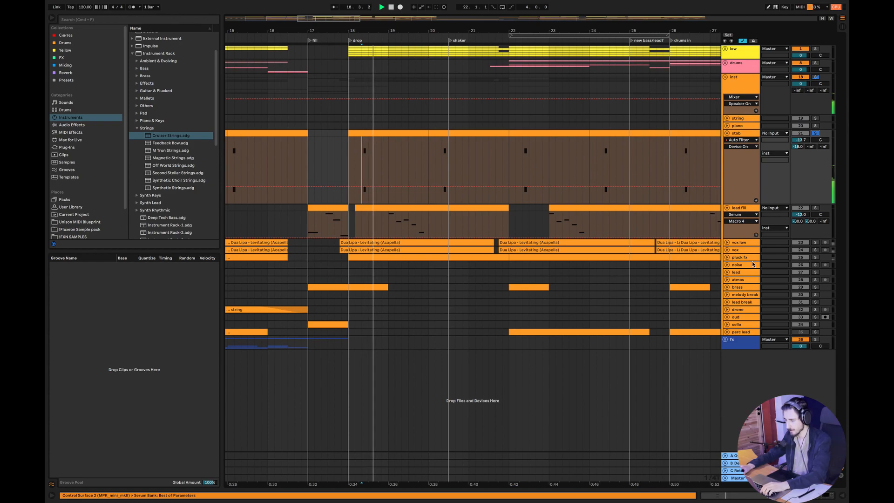
pyautogui.press('space')
# Step: Unfold and solo the pluck fx track and listen to it at bar 18
pyautogui.click(727, 257)
pyautogui.click(358, 311)
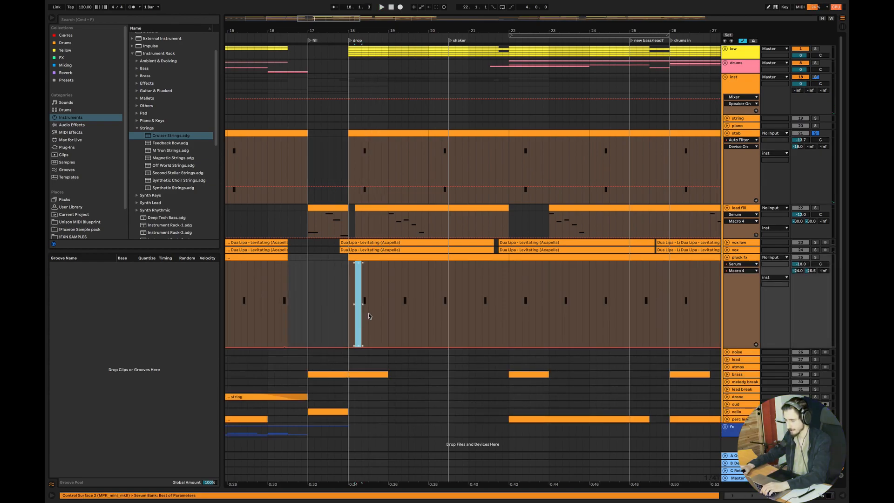
pyautogui.click(815, 259)
pyautogui.press('space')
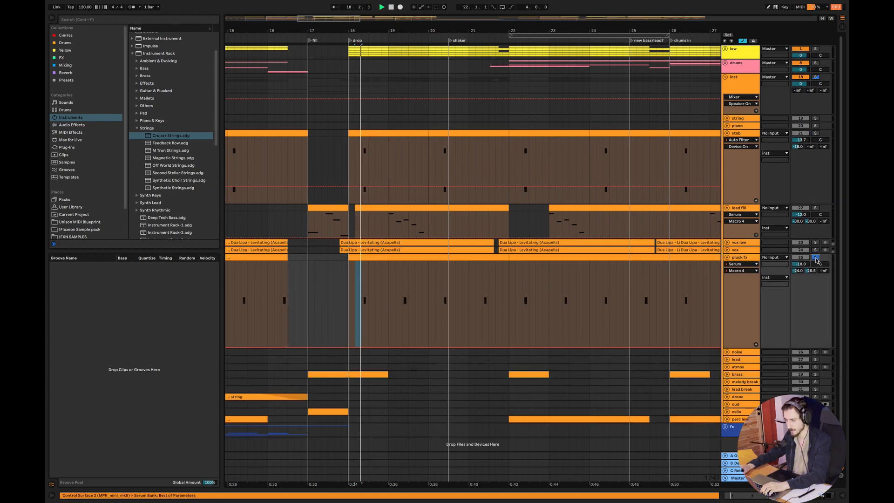
pyautogui.press('space')
# Step: Fold the stab track and inst group, and open the Diva 2 clip at the drop on the low group's unfolded bass track
pyautogui.click(727, 133)
pyautogui.click(725, 77)
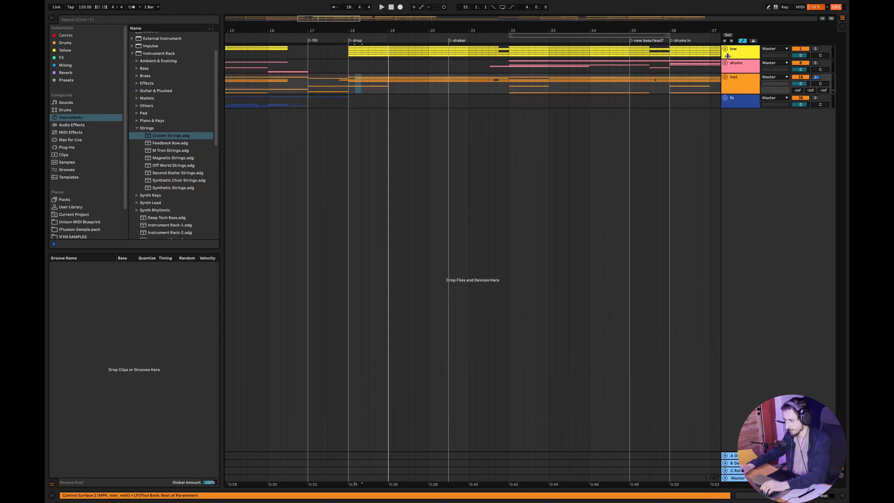
pyautogui.click(725, 49)
pyautogui.click(727, 111)
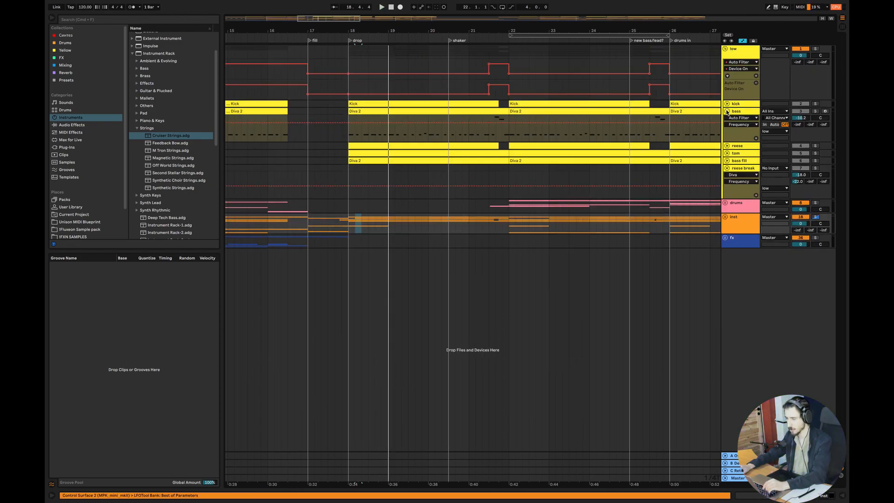
pyautogui.doubleClick(396, 111)
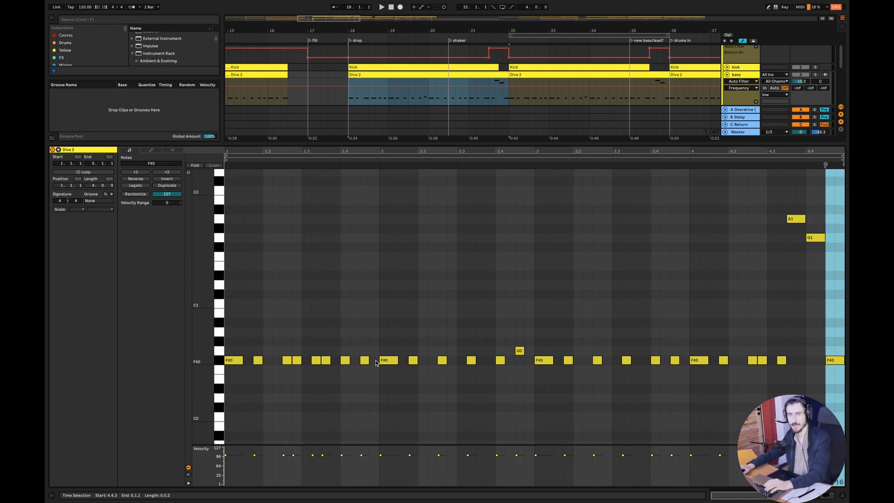
# Step: Switch to Pixelmator Pro, erase the whole drawing from the canvas, and return to the Paint tool
pyautogui.press('super+Tab')
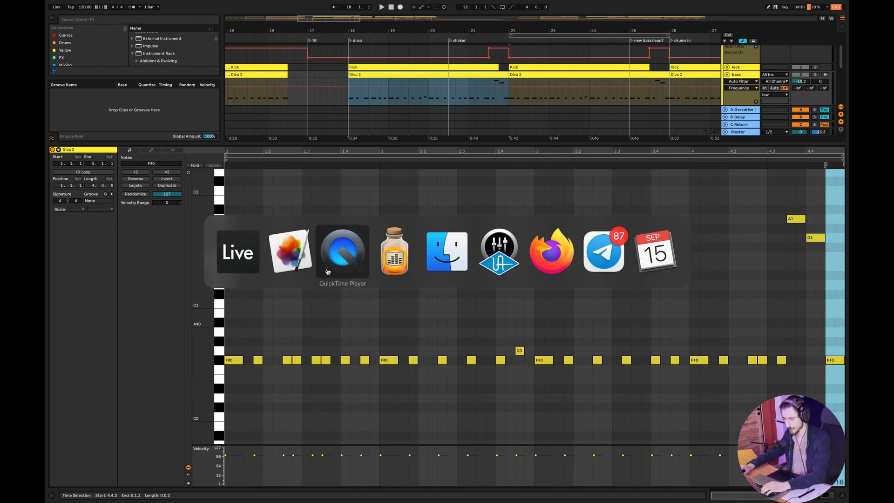
pyautogui.click(291, 265)
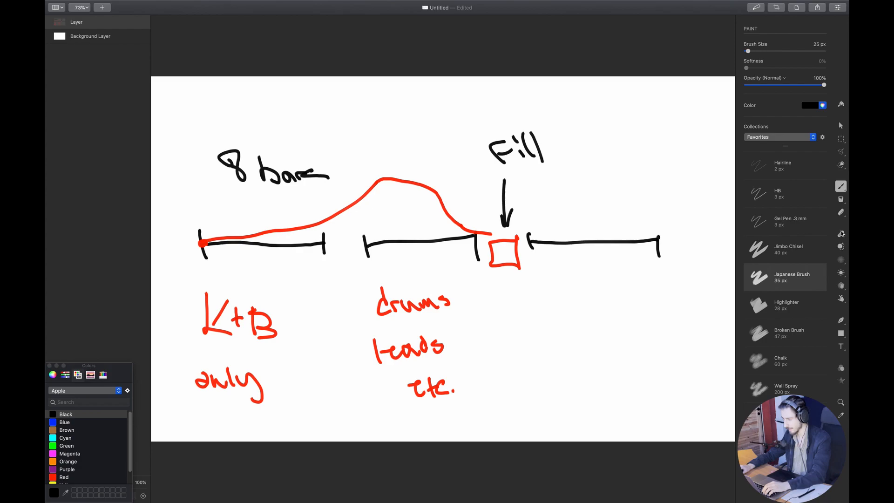
pyautogui.press('e')
pyautogui.moveTo(280, 168)
pyautogui.mouseDown()
pyautogui.moveTo(421, 116)
pyautogui.moveTo(465, 244)
pyautogui.moveTo(588, 265)
pyautogui.moveTo(296, 343)
pyautogui.moveTo(413, 339)
pyautogui.moveTo(433, 389)
pyautogui.mouseUp()
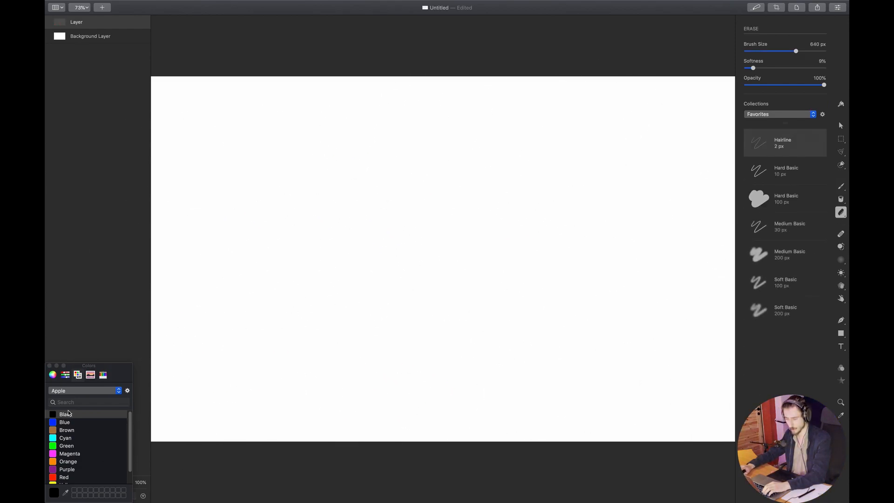
pyautogui.click(840, 187)
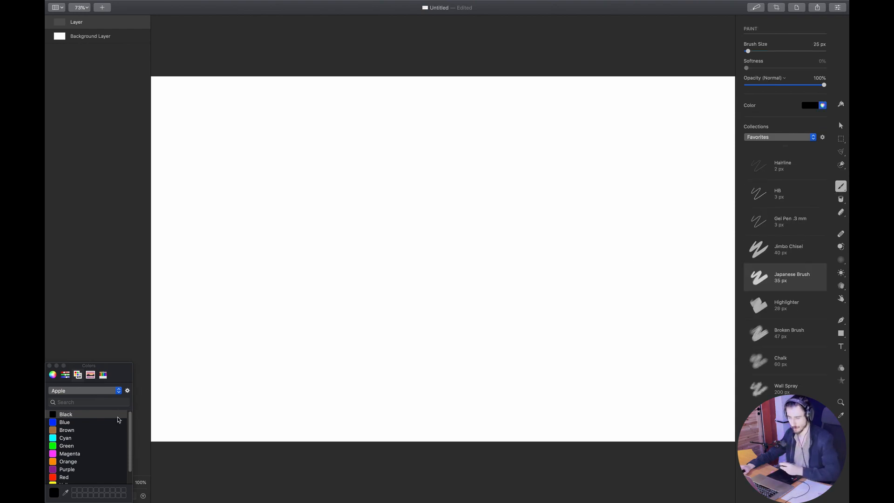
# Step: Paint a row of four circles across the middle of the canvas in green, brown, blue and black
pyautogui.click(68, 447)
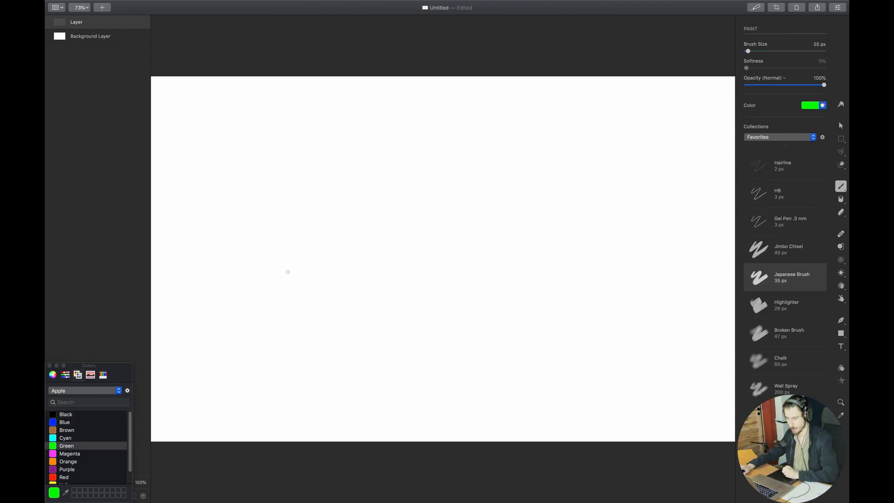
pyautogui.moveTo(250, 278)
pyautogui.mouseDown()
pyautogui.moveTo(353, 306)
pyautogui.moveTo(339, 281)
pyautogui.mouseUp()
pyautogui.click(110, 429)
pyautogui.click(62, 423)
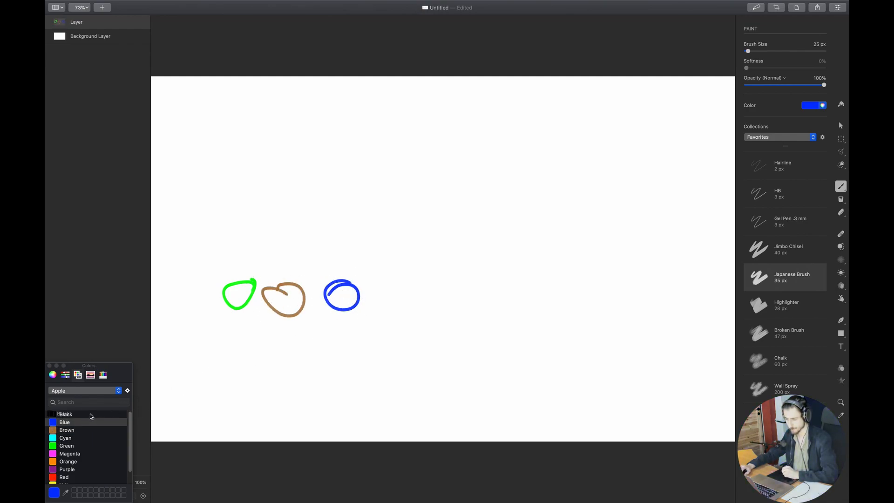
pyautogui.click(67, 415)
pyautogui.moveTo(397, 293)
pyautogui.mouseDown()
pyautogui.moveTo(418, 302)
pyautogui.moveTo(402, 280)
pyautogui.mouseUp()
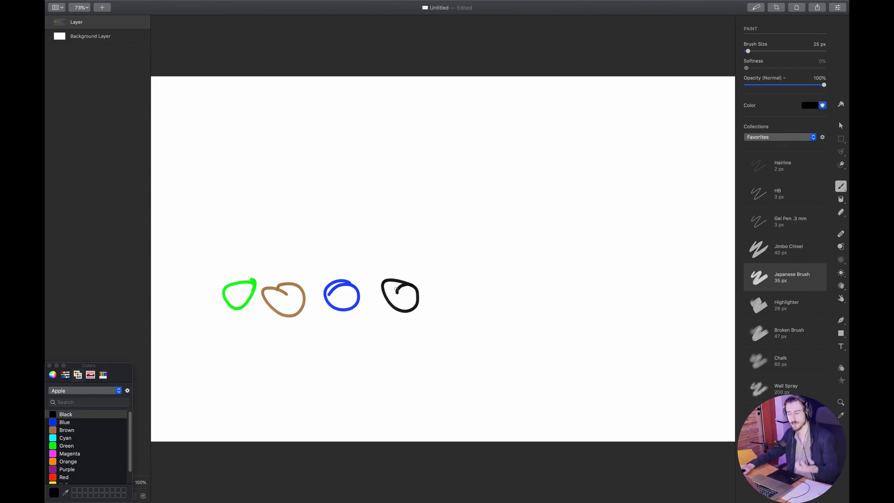
# Step: Paint red downward arrows above the black, blue and brown circles
pyautogui.click(63, 478)
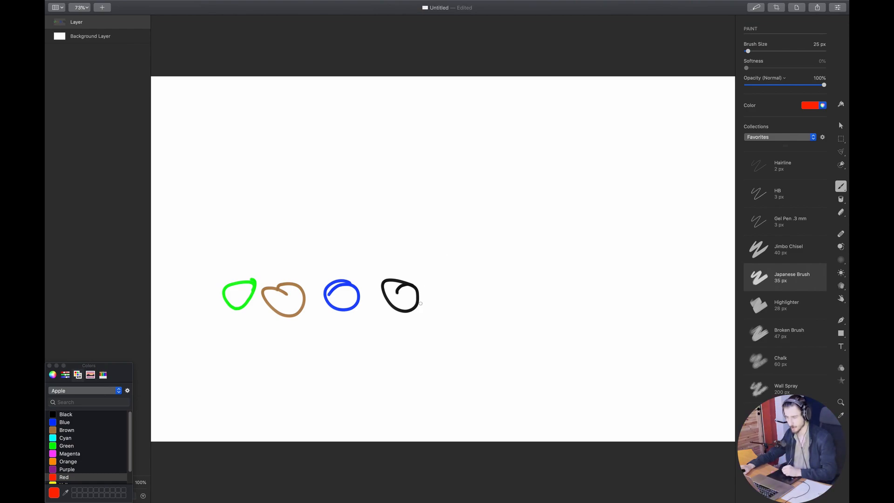
pyautogui.moveTo(403, 235)
pyautogui.mouseDown()
pyautogui.moveTo(403, 262)
pyautogui.moveTo(386, 252)
pyautogui.moveTo(360, 259)
pyautogui.mouseUp()
pyautogui.moveTo(280, 244); pyautogui.dragTo(279, 272)
pyautogui.moveTo(267, 262); pyautogui.dragTo(279, 273)
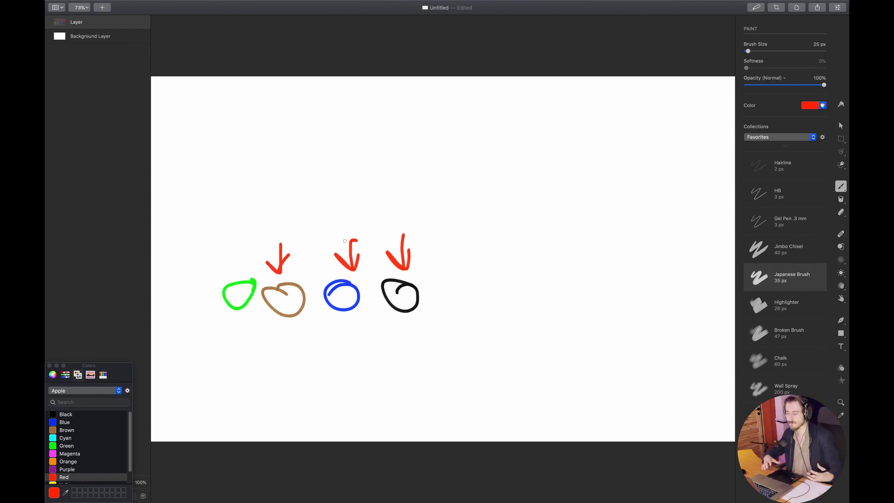
# Step: Paint four small black circles in a row near the canvas's lower right and underline them in black
pyautogui.click(66, 414)
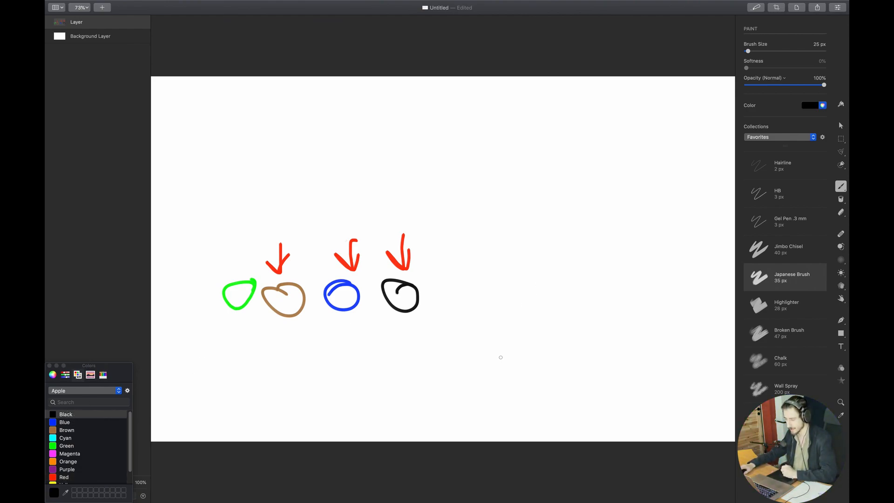
pyautogui.moveTo(484, 367)
pyautogui.mouseDown()
pyautogui.moveTo(465, 371)
pyautogui.moveTo(485, 376)
pyautogui.mouseUp()
pyautogui.moveTo(530, 372)
pyautogui.mouseDown()
pyautogui.moveTo(576, 375)
pyautogui.moveTo(593, 393)
pyautogui.moveTo(598, 374)
pyautogui.mouseUp()
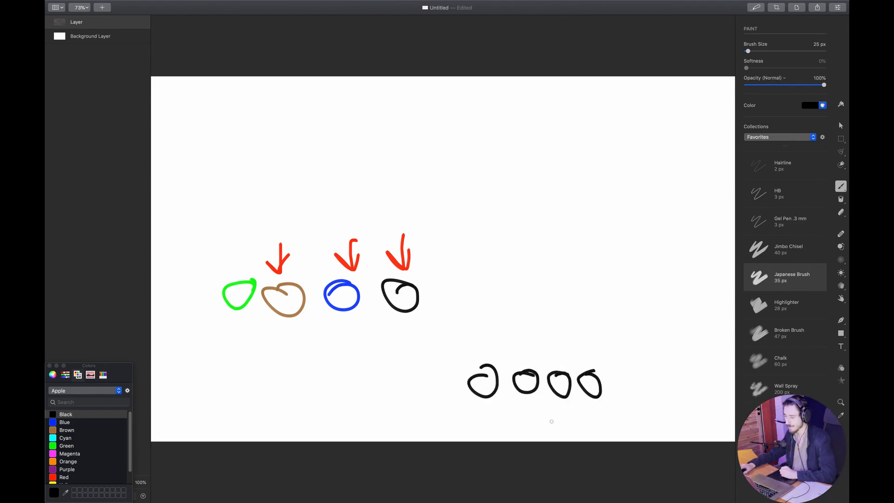
pyautogui.moveTo(605, 414); pyautogui.dragTo(484, 414)
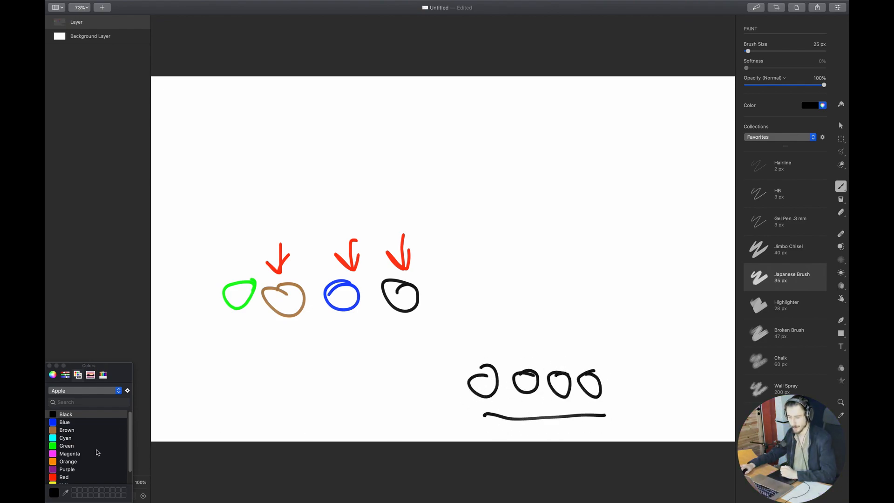
# Step: Extend the lower row with two red circles, one green circle and one orange circle
pyautogui.click(65, 477)
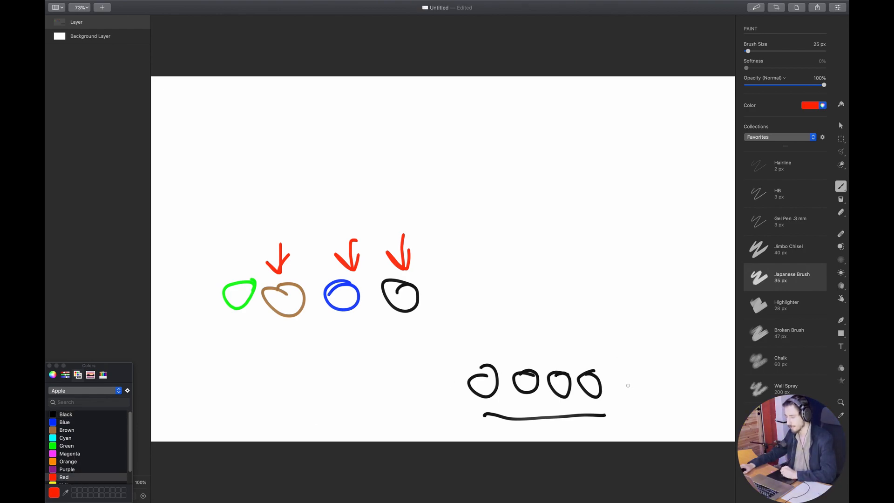
pyautogui.moveTo(620, 375)
pyautogui.mouseDown()
pyautogui.moveTo(621, 383)
pyautogui.moveTo(649, 349)
pyautogui.moveTo(630, 354)
pyautogui.mouseUp()
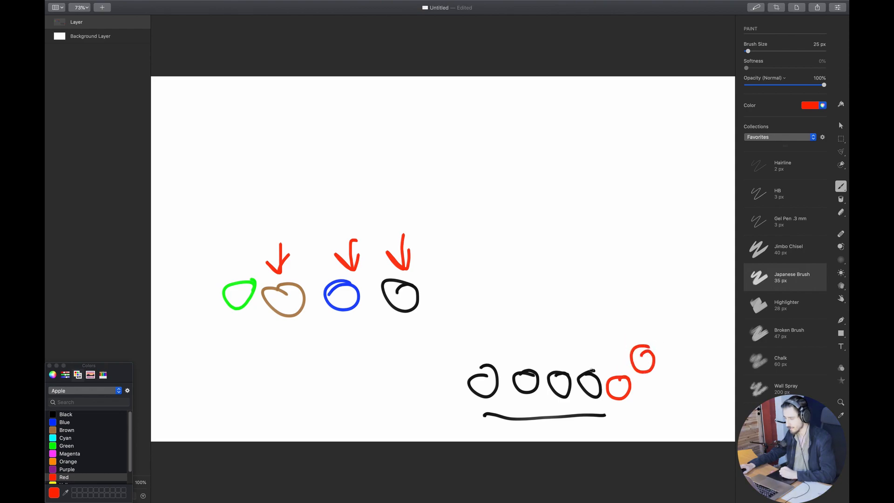
pyautogui.click(68, 447)
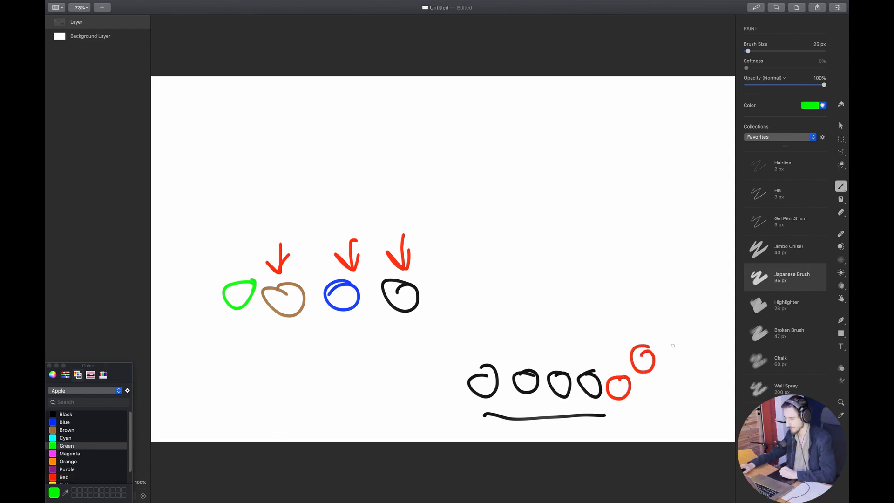
pyautogui.moveTo(675, 351); pyautogui.dragTo(676, 351)
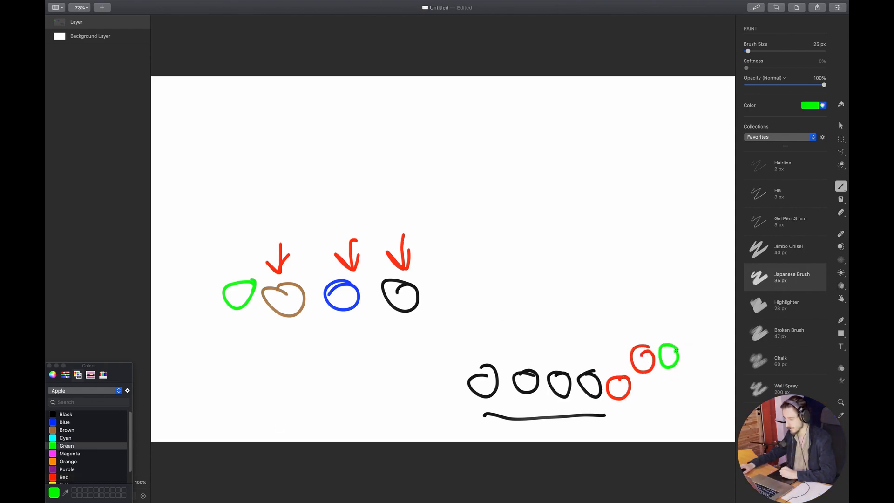
pyautogui.click(68, 461)
pyautogui.moveTo(686, 386); pyautogui.dragTo(690, 388)
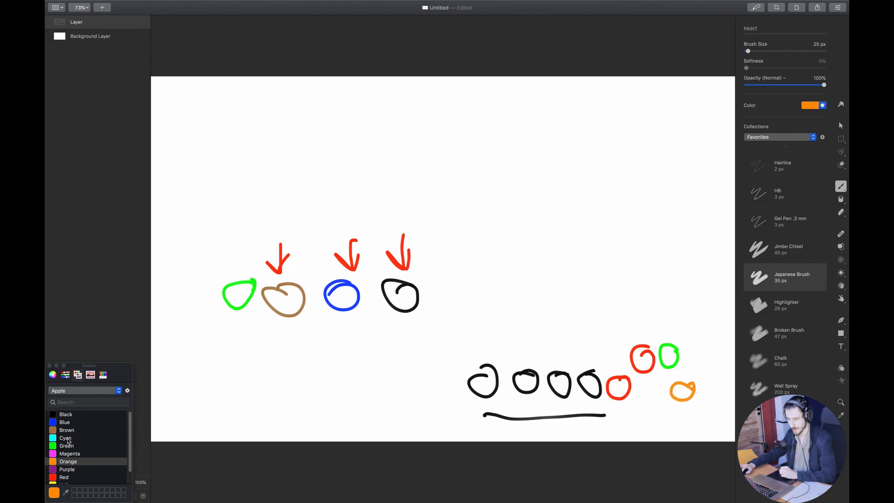
# Step: Paint a large black loop around the coloured circles at the end of the lower row, undoing the first attempt
pyautogui.click(70, 415)
pyautogui.moveTo(676, 332)
pyautogui.mouseDown()
pyautogui.moveTo(689, 331)
pyautogui.moveTo(661, 399)
pyautogui.moveTo(634, 400)
pyautogui.mouseUp()
pyautogui.press('super+z')
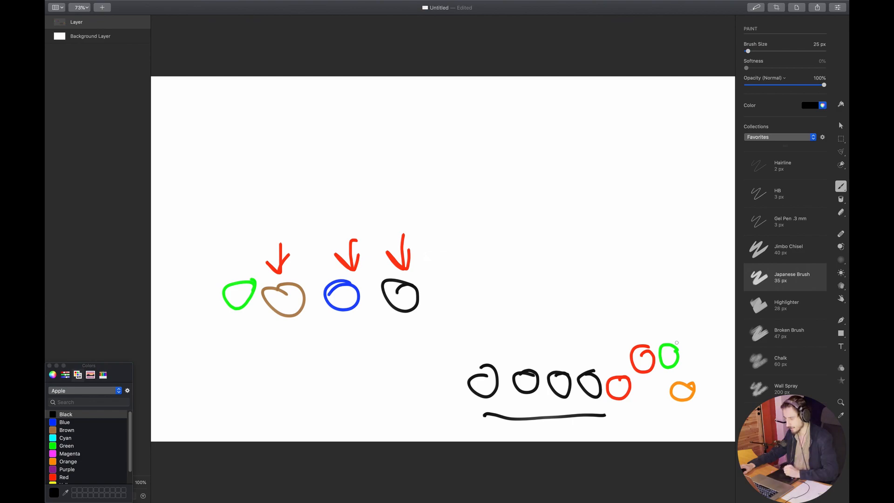
pyautogui.moveTo(677, 336); pyautogui.dragTo(679, 406)
pyautogui.moveTo(620, 395); pyautogui.dragTo(710, 323)
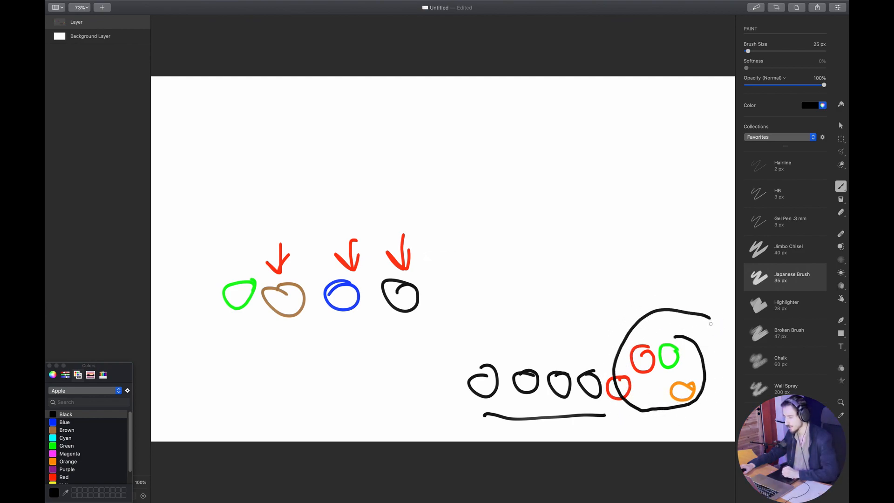
# Step: Paint a red arrow pointing down at the black loop and write "Fill" in red above it
pyautogui.click(65, 477)
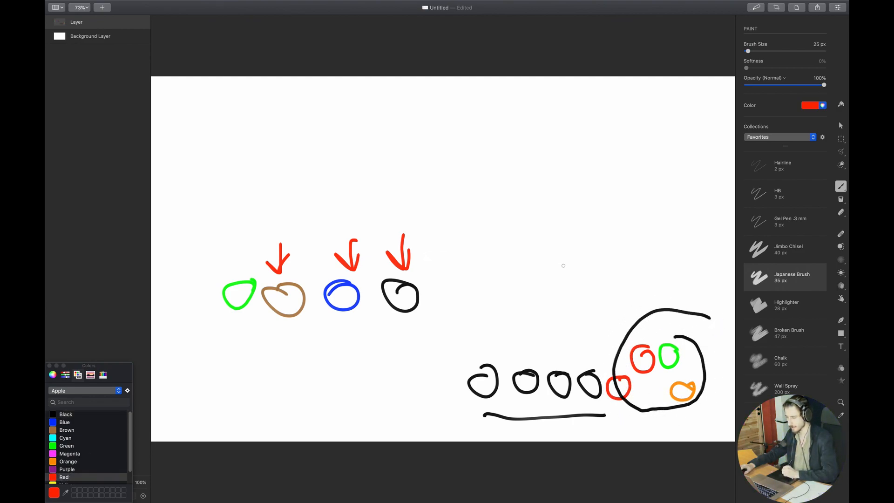
pyautogui.moveTo(653, 242); pyautogui.dragTo(657, 291)
pyautogui.moveTo(650, 270)
pyautogui.mouseDown()
pyautogui.moveTo(652, 279)
pyautogui.moveTo(665, 268)
pyautogui.mouseUp()
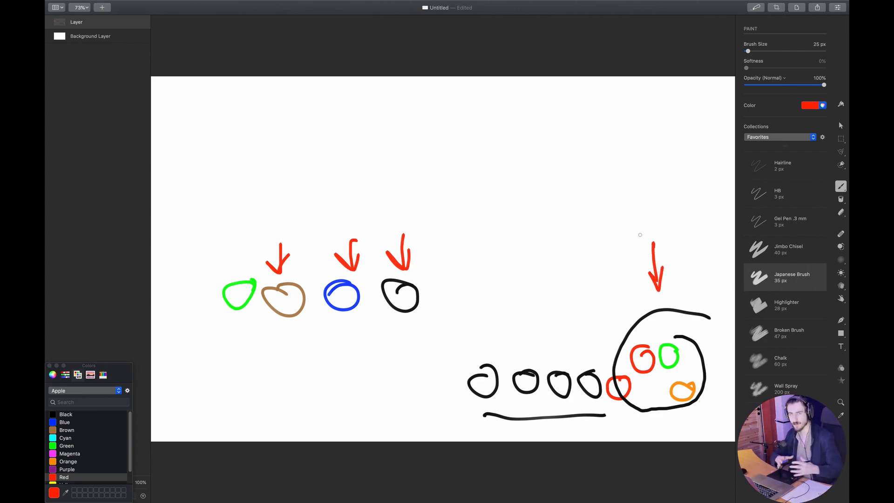
pyautogui.moveTo(635, 235); pyautogui.dragTo(633, 226)
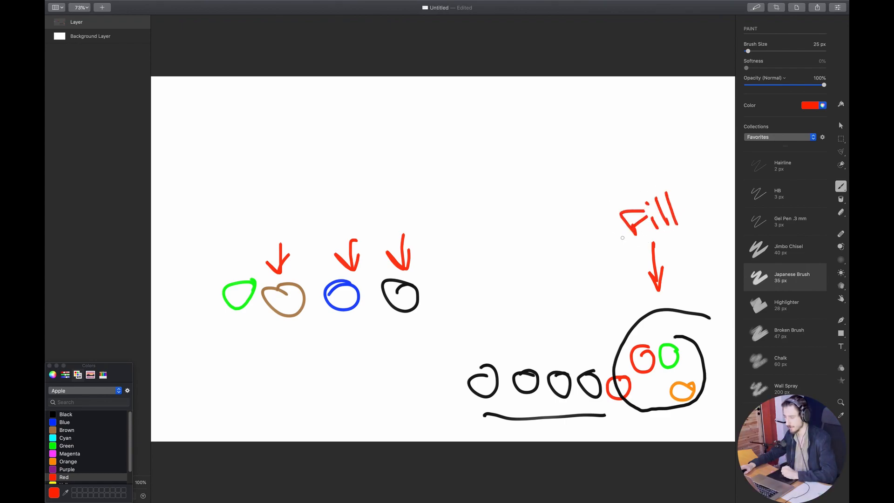
# Step: Switch to Ableton Live, solo the bass track and listen to its fill from the second half of bar 21
pyautogui.press('super+Tab')
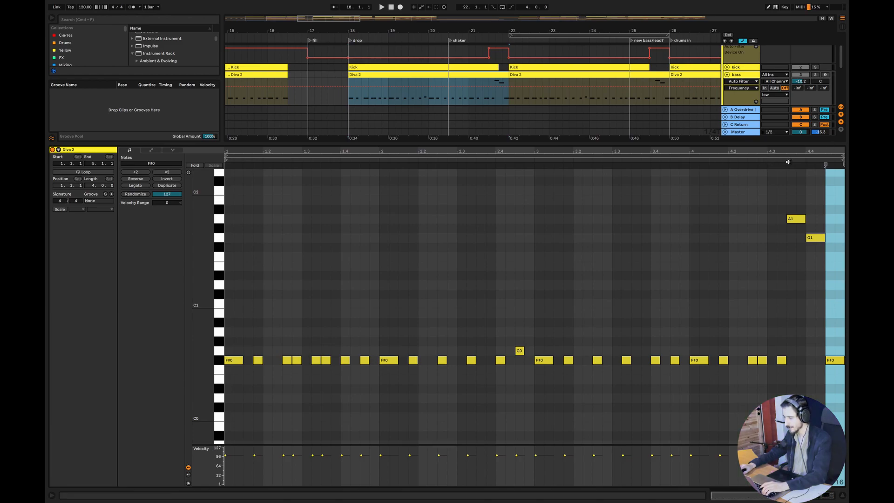
pyautogui.click(816, 74)
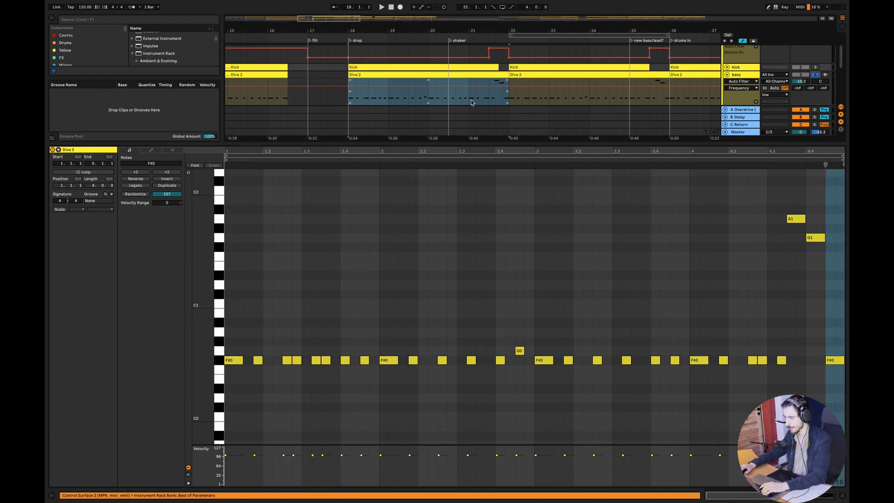
pyautogui.click(489, 99)
pyautogui.press('space')
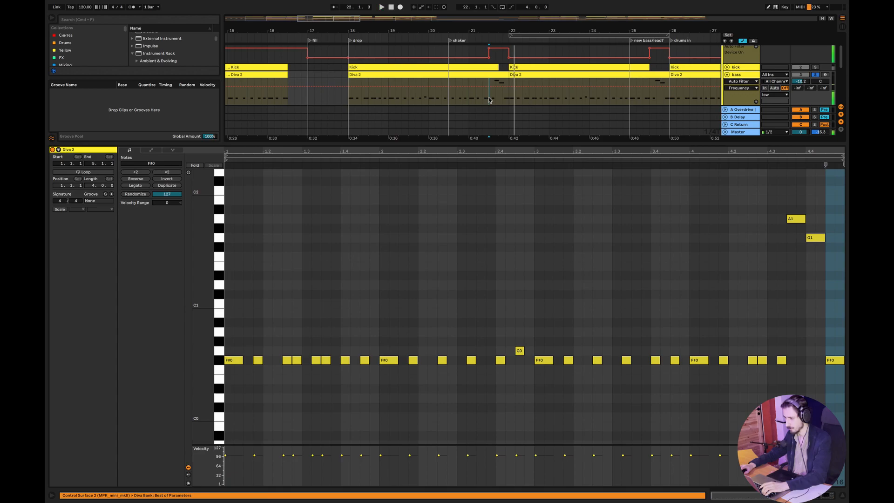
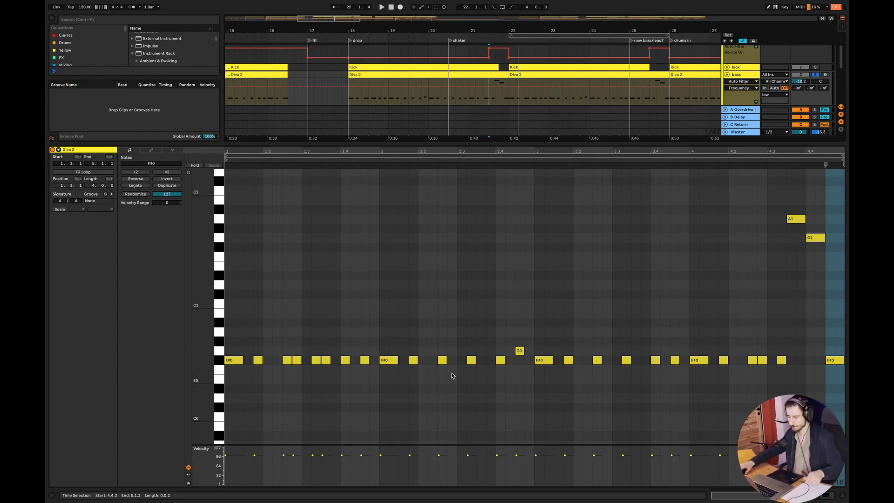
# Step: Close the clip editor, unfold and solo the reese track, and listen to it from just before the drop
pyautogui.press('super+alt+l')
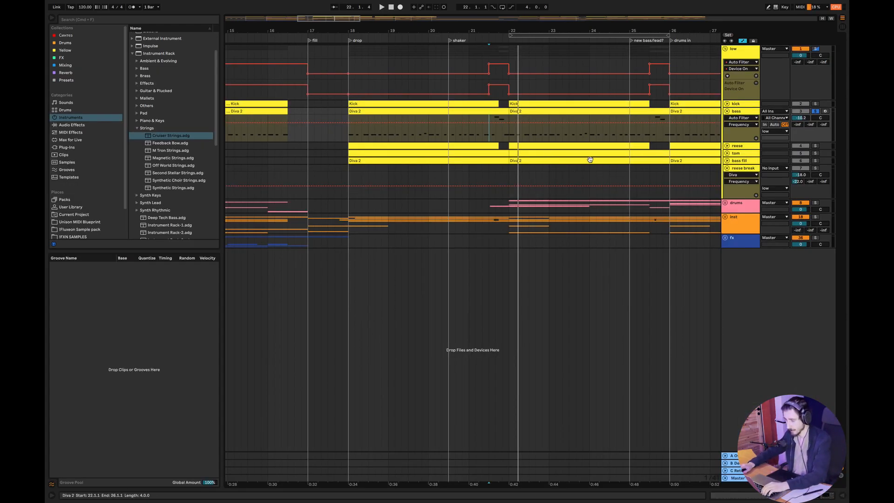
pyautogui.click(727, 146)
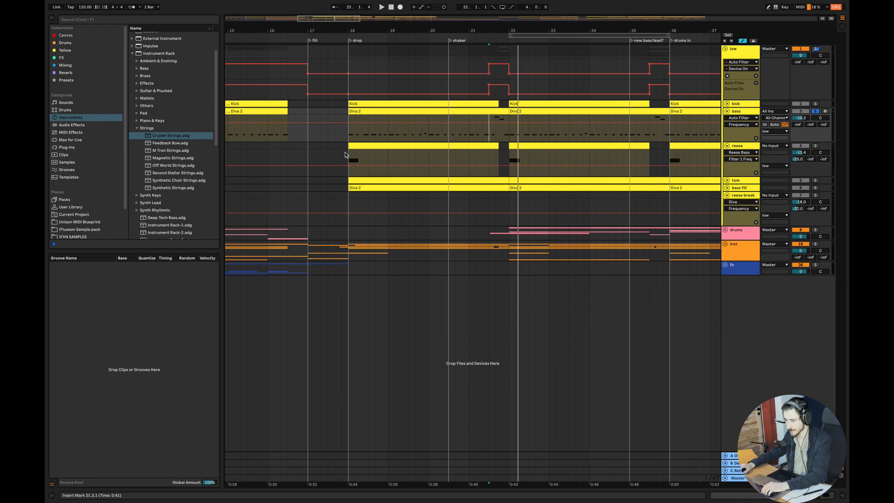
pyautogui.click(345, 154)
pyautogui.click(342, 157)
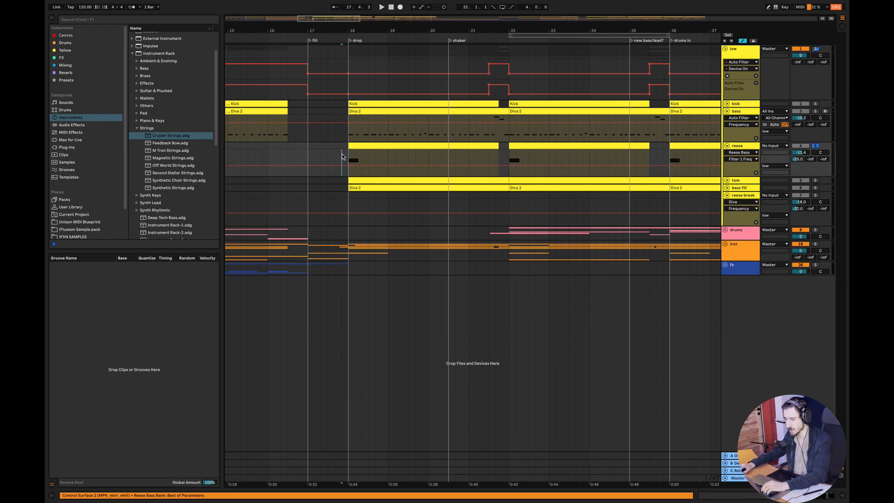
pyautogui.press('space')
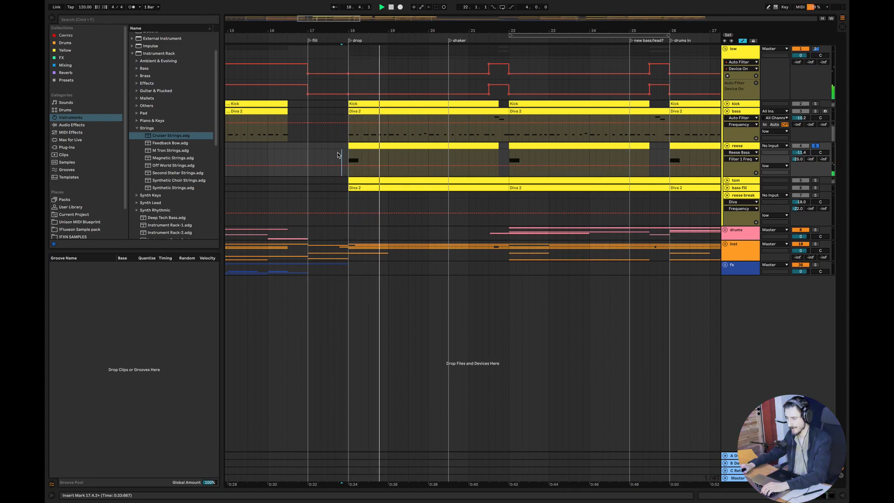
pyautogui.press('space')
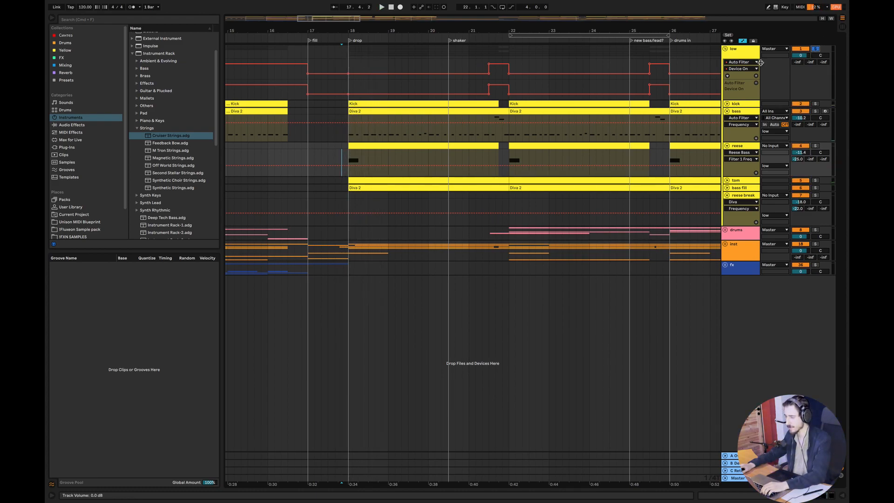
# Step: Listen to the soloed low group from just before the drop, try a different reese track volume and undo the change
pyautogui.click(335, 157)
pyautogui.press('space')
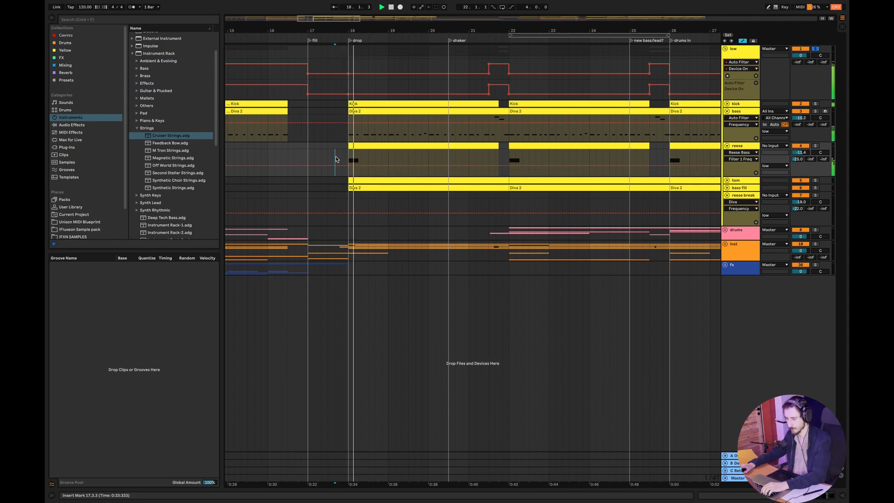
pyautogui.moveTo(804, 154); pyautogui.dragTo(804, 142)
pyautogui.press('space')
pyautogui.press('super+z')
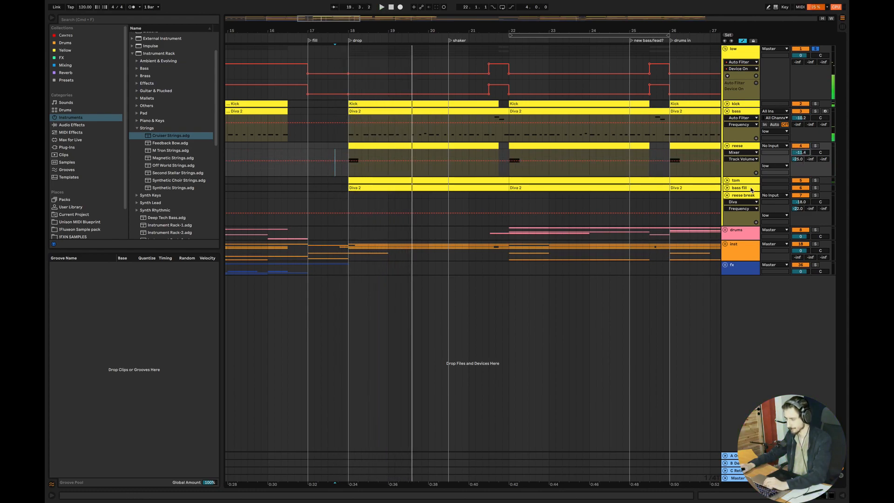
# Step: Unfold and solo the tom track, lower its volume to about -13 dB, and listen to it from bar 18
pyautogui.click(727, 180)
pyautogui.click(374, 202)
pyautogui.moveTo(317, 18); pyautogui.dragTo(319, 47)
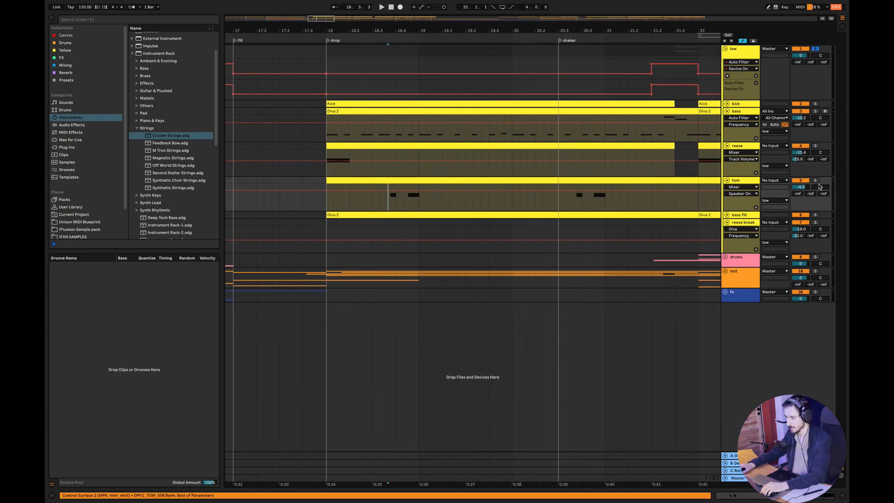
pyautogui.click(815, 180)
pyautogui.moveTo(801, 186); pyautogui.dragTo(801, 188)
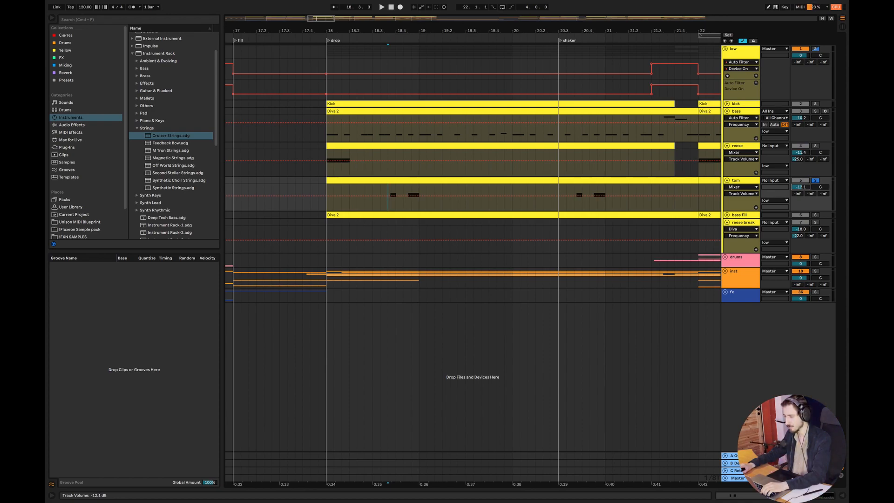
pyautogui.press('space')
pyautogui.press('space')
# Step: Unfold the bass fill track, solo it together with the bass and tom tracks, and listen from bar 21
pyautogui.moveTo(327, 18); pyautogui.dragTo(333, 7)
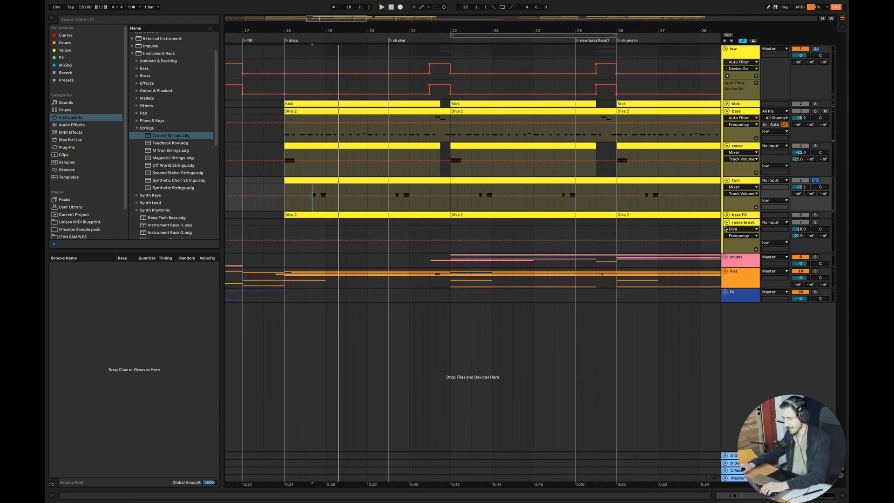
pyautogui.click(725, 215)
pyautogui.moveTo(416, 230); pyautogui.dragTo(457, 228)
pyautogui.click(420, 230)
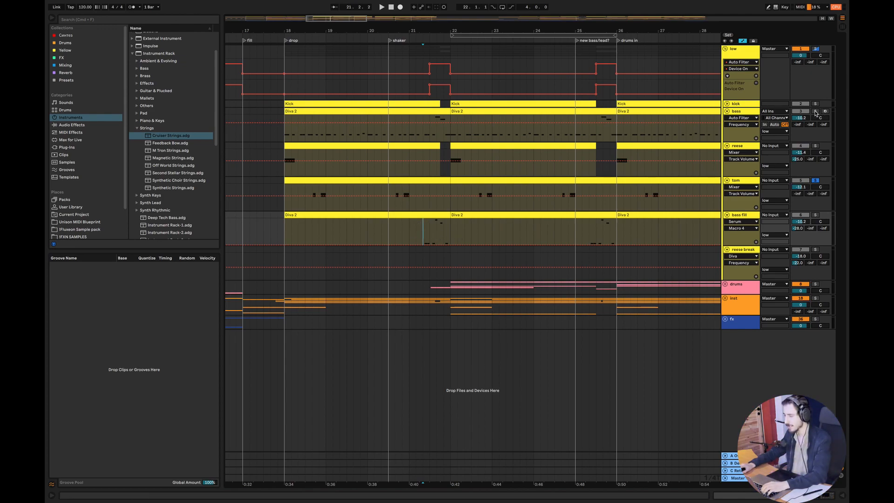
pyautogui.click(816, 215)
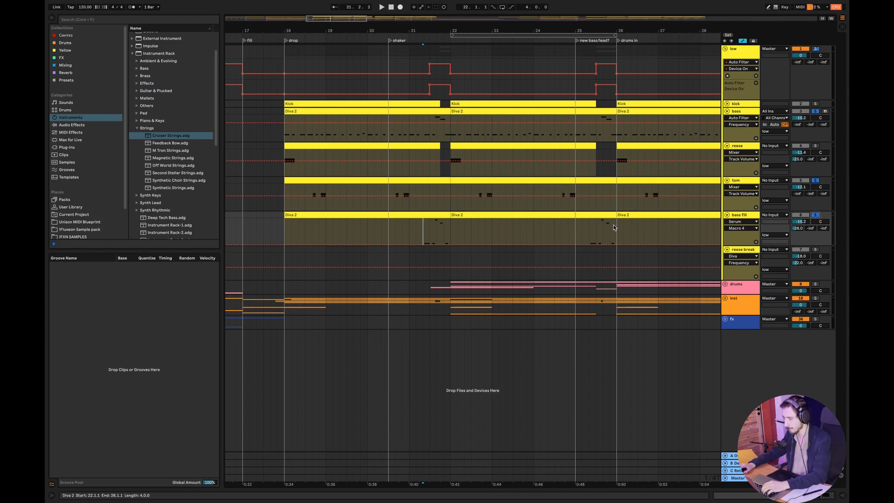
pyautogui.click(417, 227)
pyautogui.press('space')
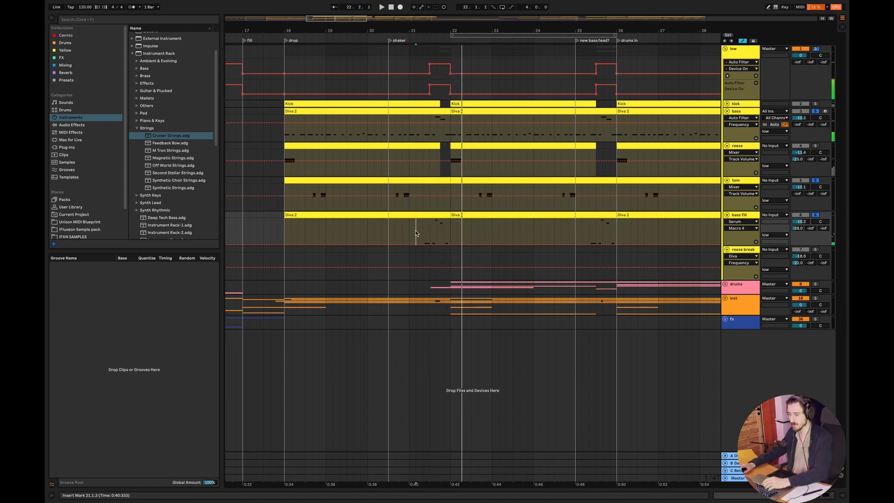
# Step: Highlight the low tracks' bars 18–22 and the following four bars, and play the full mix from the shaker marker
pyautogui.moveTo(446, 234); pyautogui.dragTo(286, 105)
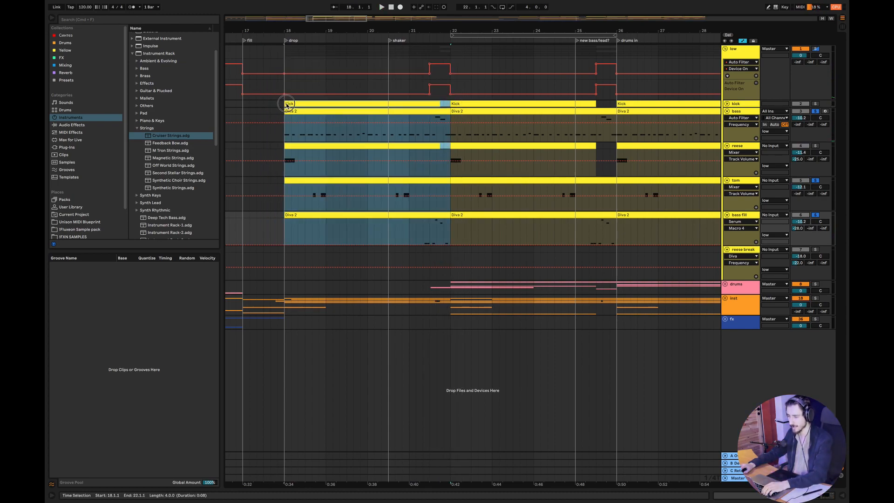
pyautogui.hotkey('ctrl', 'd')
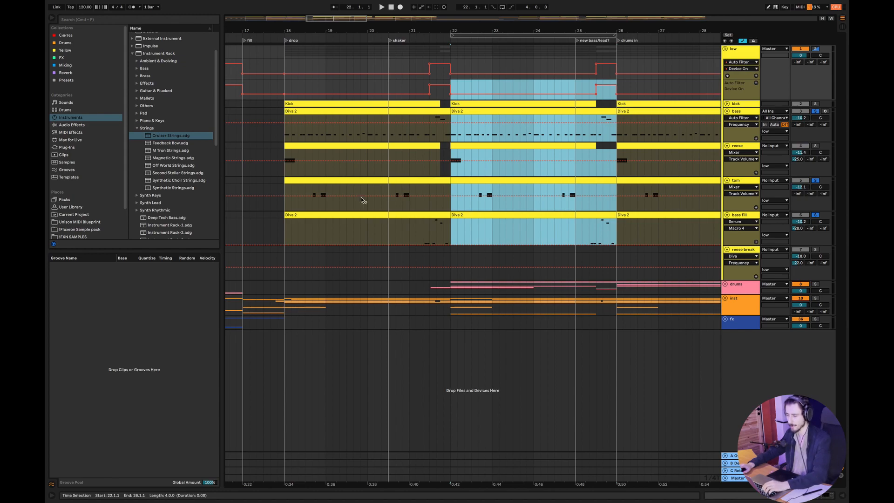
pyautogui.click(273, 213)
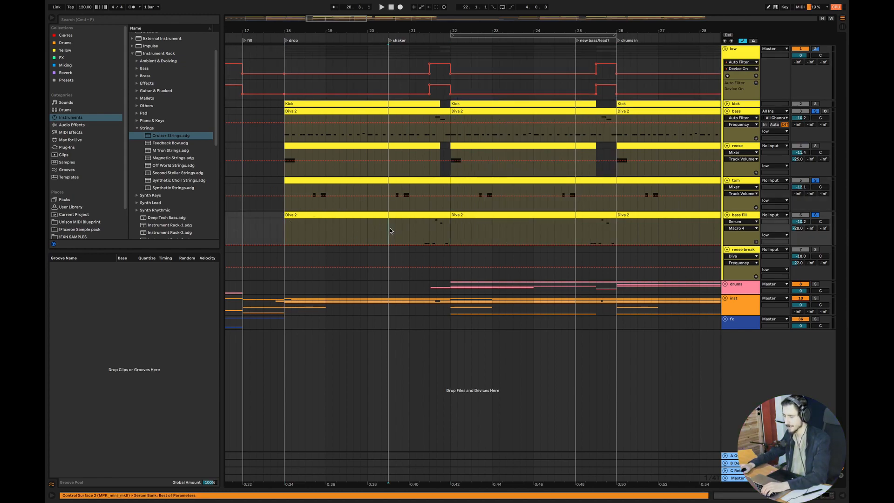
pyautogui.press('space')
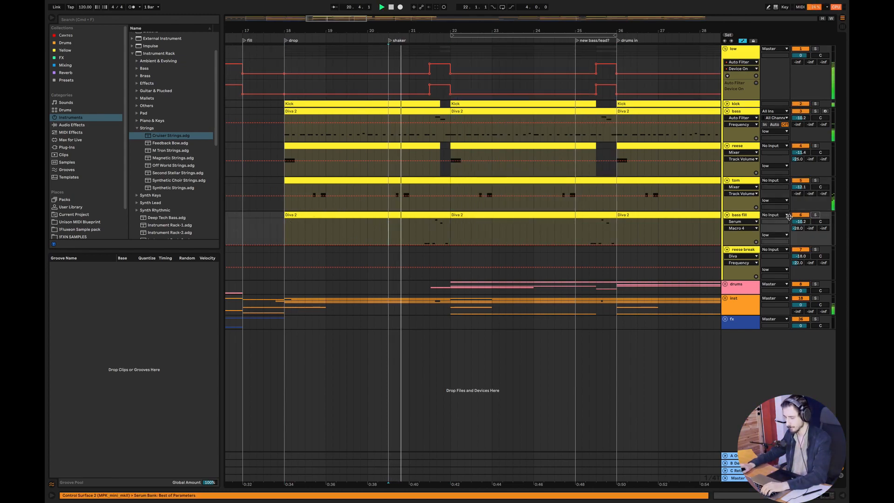
# Step: Fold the bass, reese, tom and bass fill tracks, and collapse the low group
pyautogui.click(727, 112)
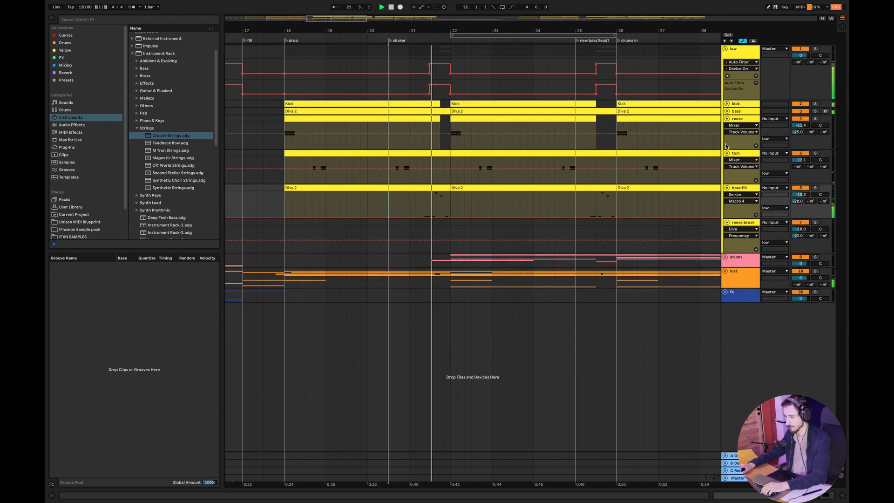
pyautogui.click(727, 119)
pyautogui.click(727, 126)
pyautogui.click(726, 133)
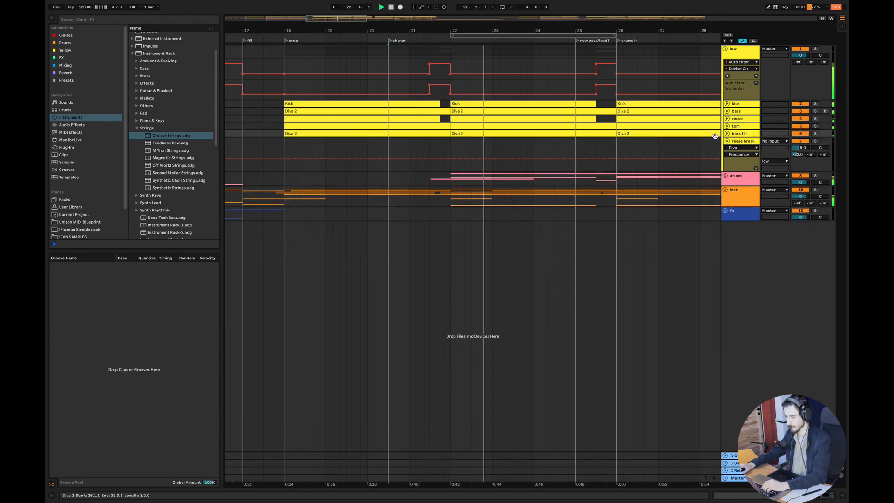
pyautogui.moveTo(356, 15); pyautogui.dragTo(399, 70)
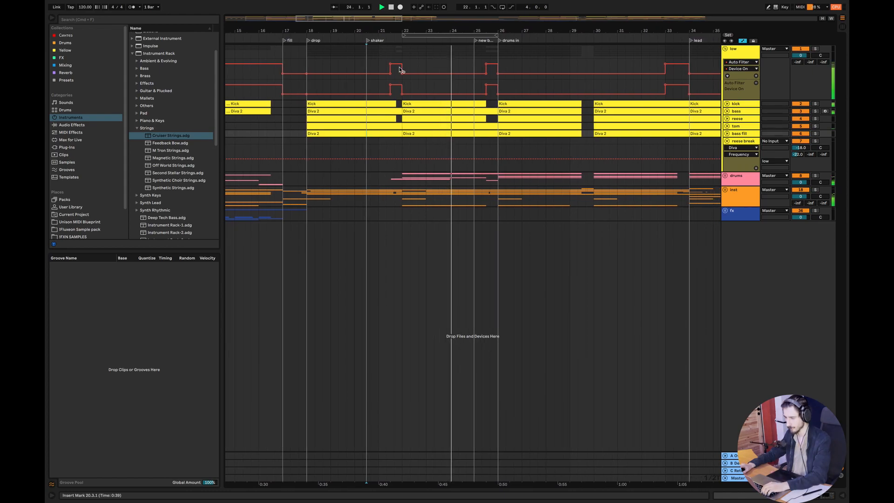
pyautogui.click(725, 49)
# Step: Unfold the drums group, view the notes of the clap clip starting at bar 22, and close the clip editor
pyautogui.click(725, 63)
pyautogui.doubleClick(417, 96)
pyautogui.click(316, 212)
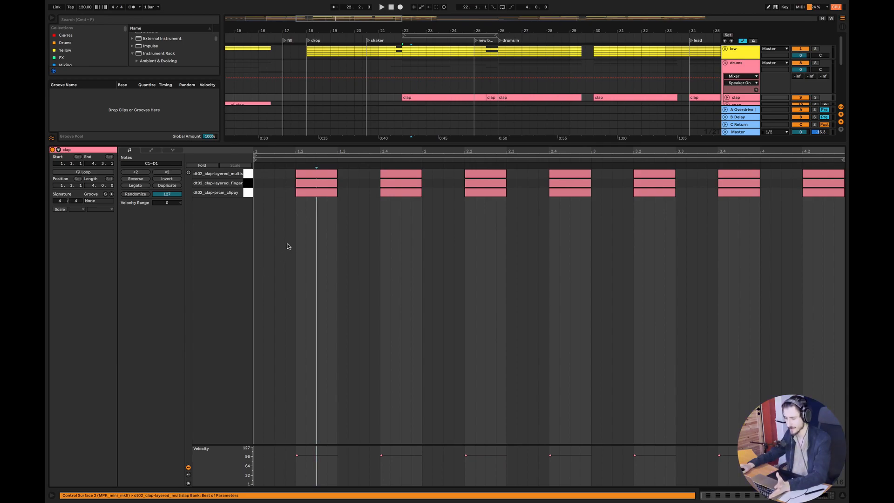
pyautogui.click(843, 496)
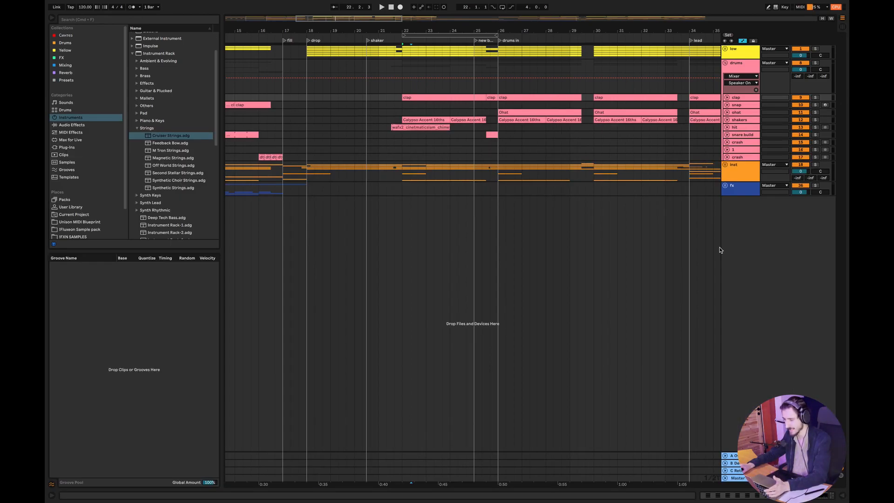
# Step: Solo the clap track, set the playback start to bar 22, and unfold the track
pyautogui.click(816, 97)
pyautogui.click(421, 109)
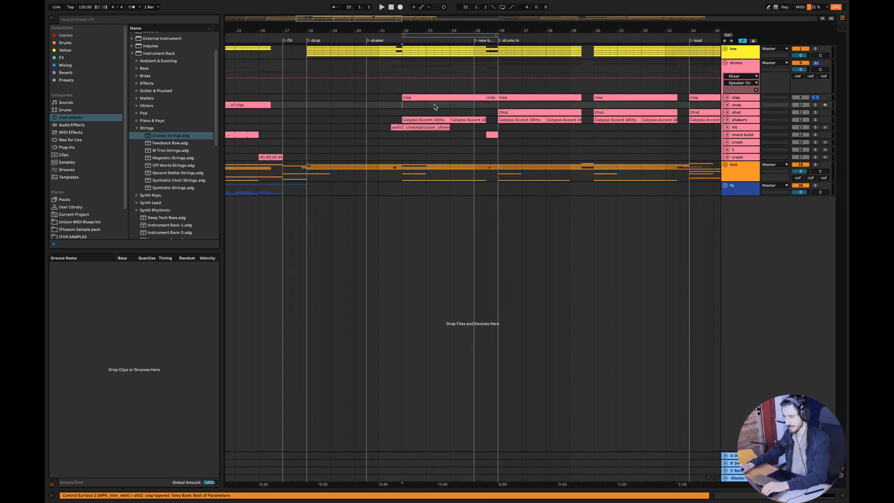
pyautogui.click(726, 99)
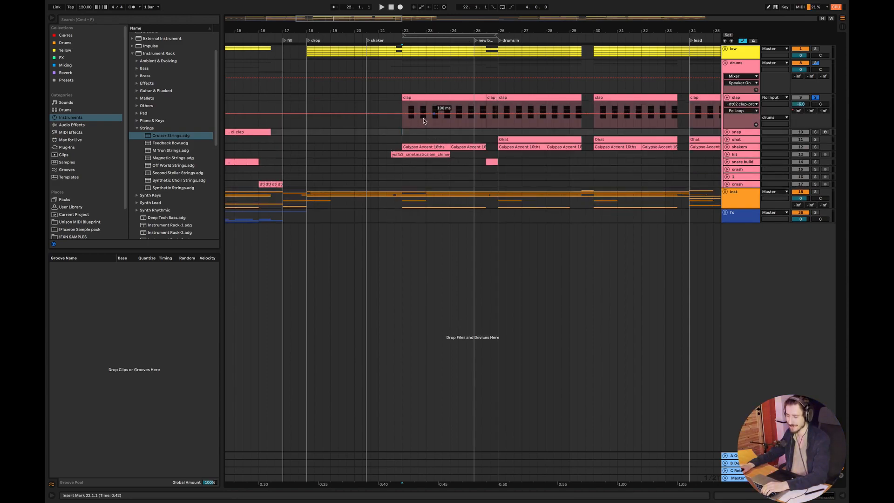
# Step: Unfold the shakers track, open its Calypso Accent 16ths clip at bar 22, and highlight all the rustle notes
pyautogui.click(727, 147)
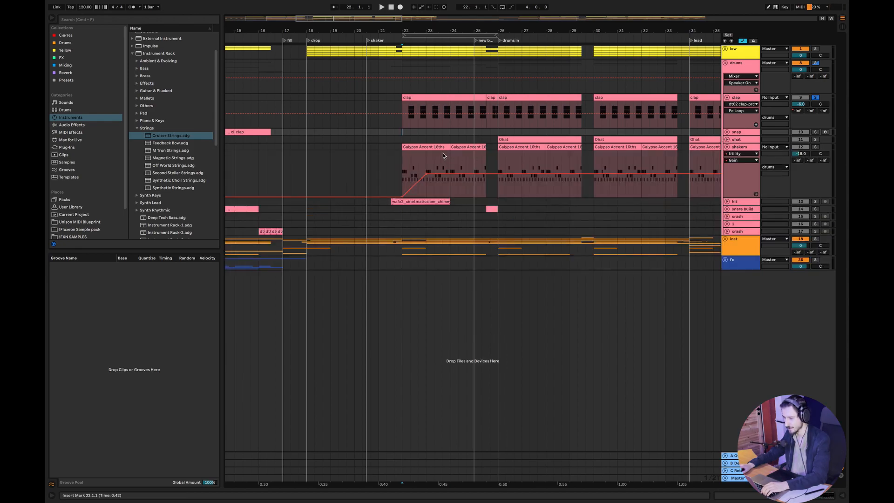
pyautogui.doubleClick(410, 147)
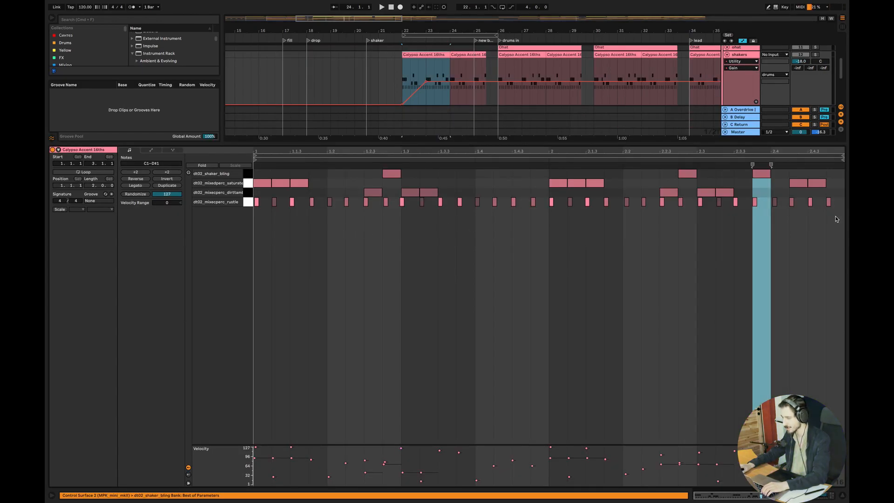
pyautogui.click(629, 223)
pyautogui.click(248, 202)
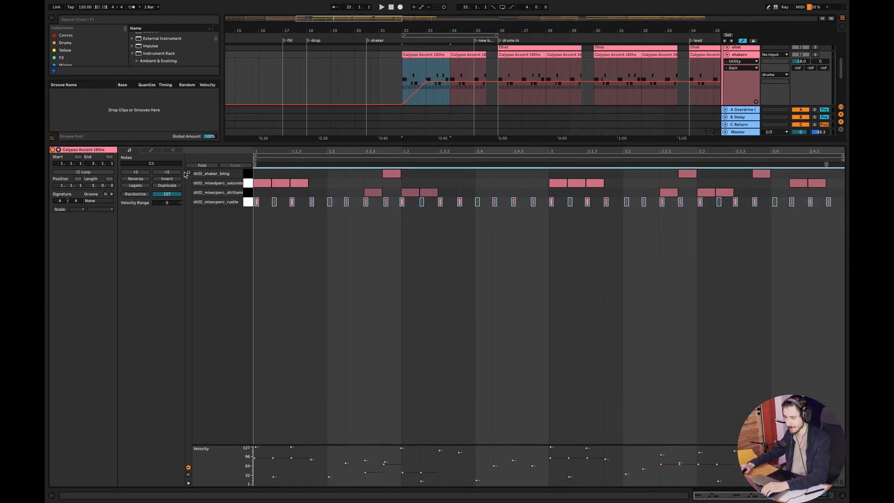
# Step: Solo the shakers track and listen to it from bar 26
pyautogui.click(815, 54)
pyautogui.click(500, 61)
pyautogui.press('space')
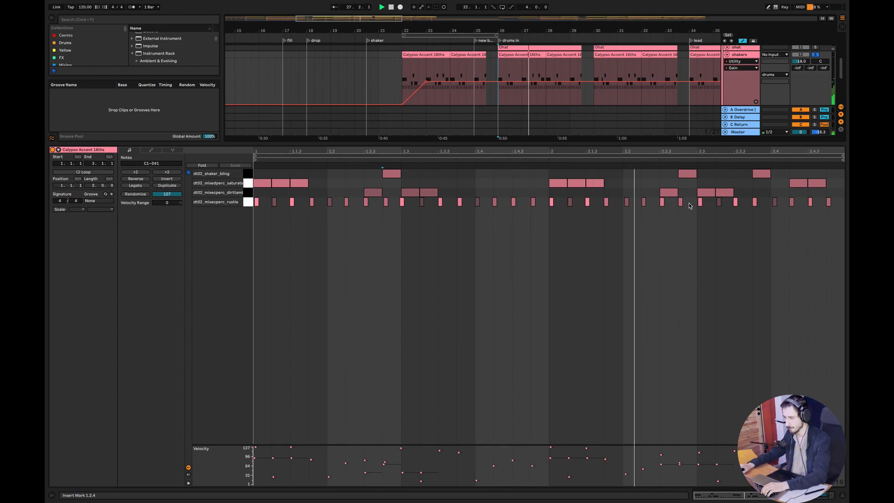
# Step: Try the bar 26 shaker clip without the accent notes above the rustle row, listen to it, and undo the deletion
pyautogui.press('super+a')
pyautogui.press('space')
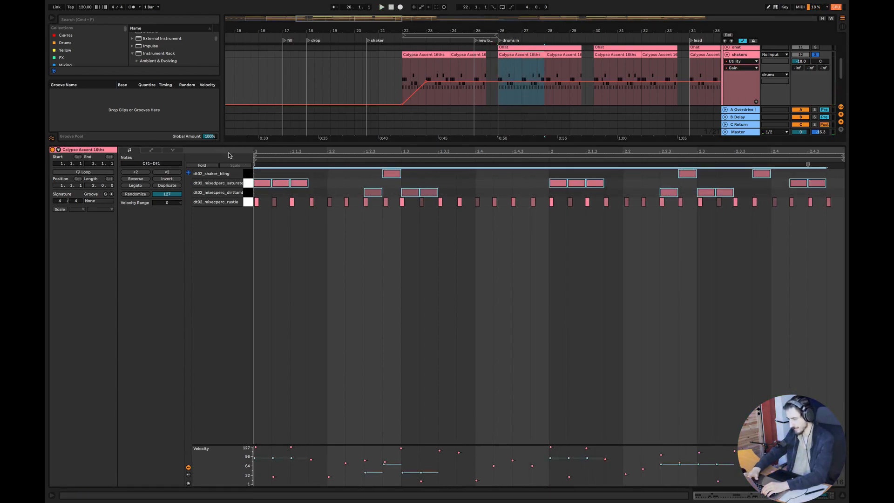
pyautogui.press('Delete')
pyautogui.press('space')
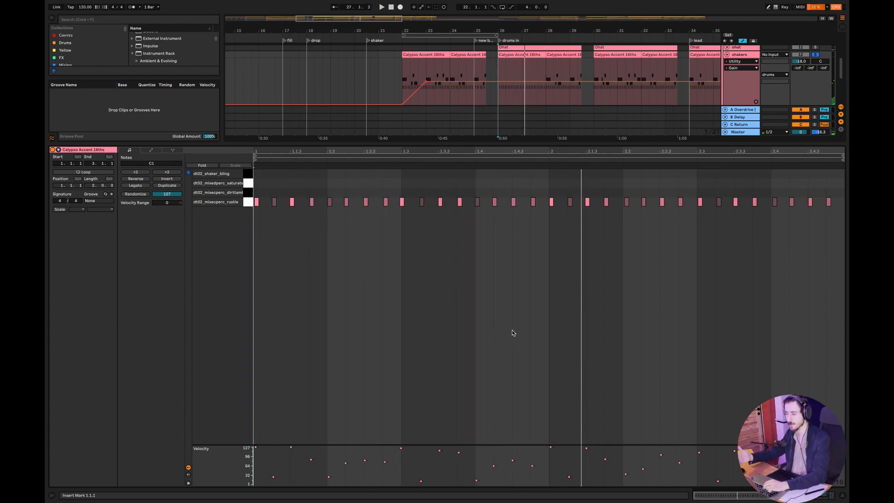
pyautogui.press('super+z')
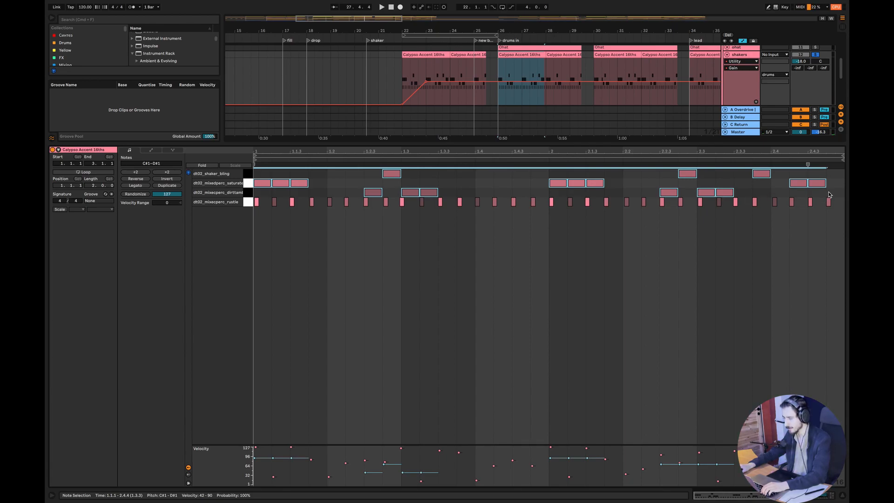
# Step: Shorten all accent notes above the rustle row in the bar 26 shaker clip, listen from bar 26, and close the clip editor
pyautogui.moveTo(307, 181); pyautogui.dragTo(296, 182)
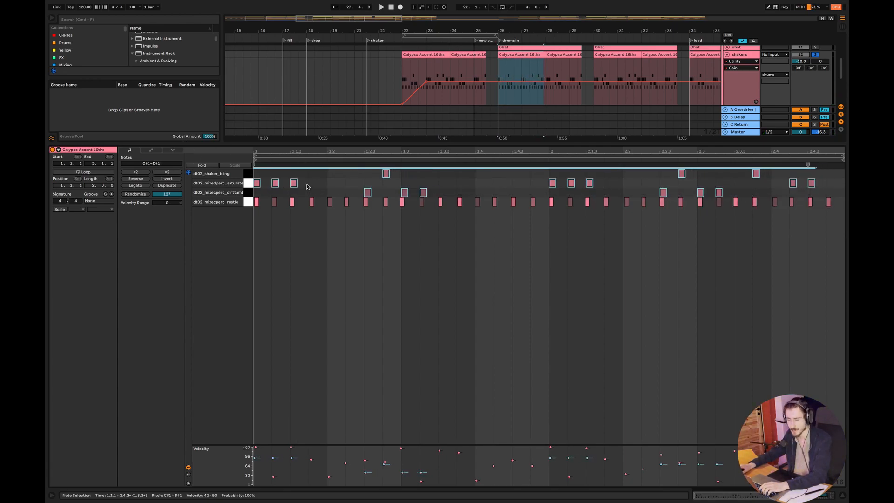
pyautogui.press('space')
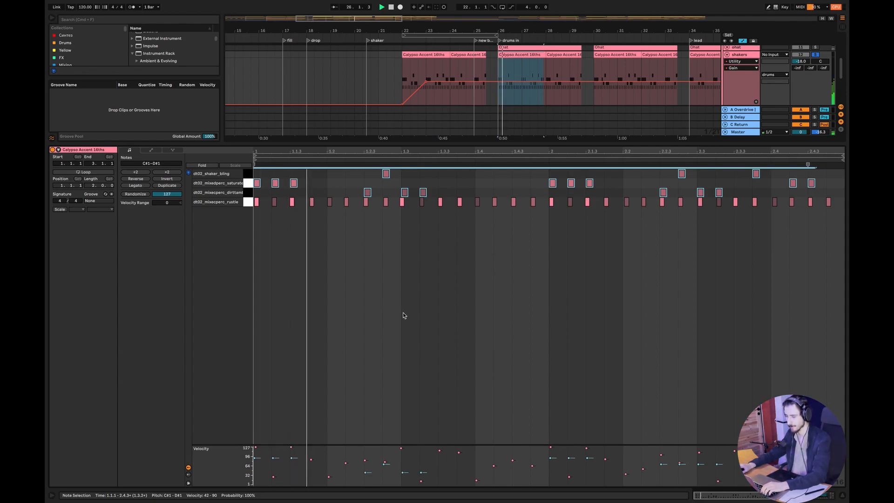
pyautogui.click(501, 300)
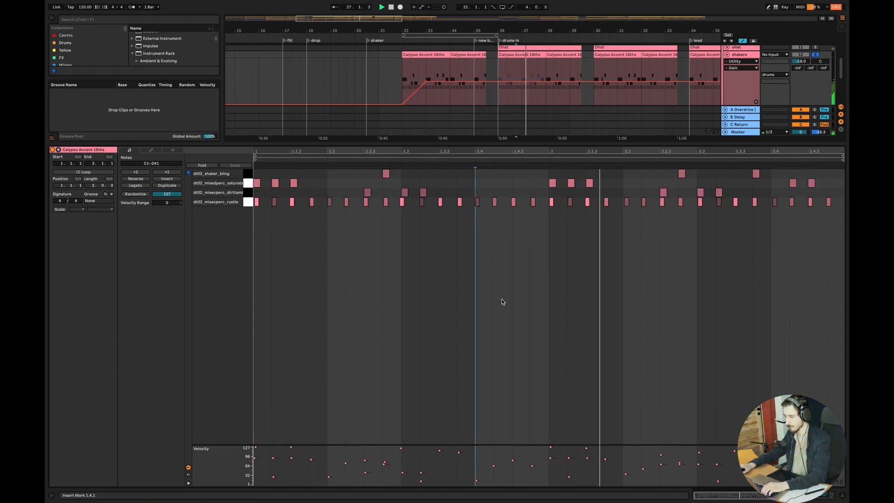
pyautogui.click(843, 497)
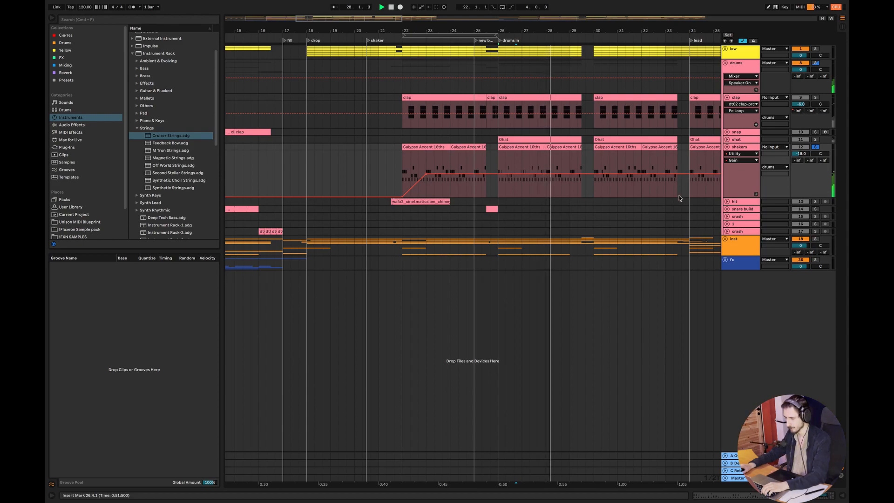
pyautogui.press('space')
# Step: View the notes of the bar 26 shaker clip again, and switch the unfolded track from shakers to ohat
pyautogui.click(533, 148)
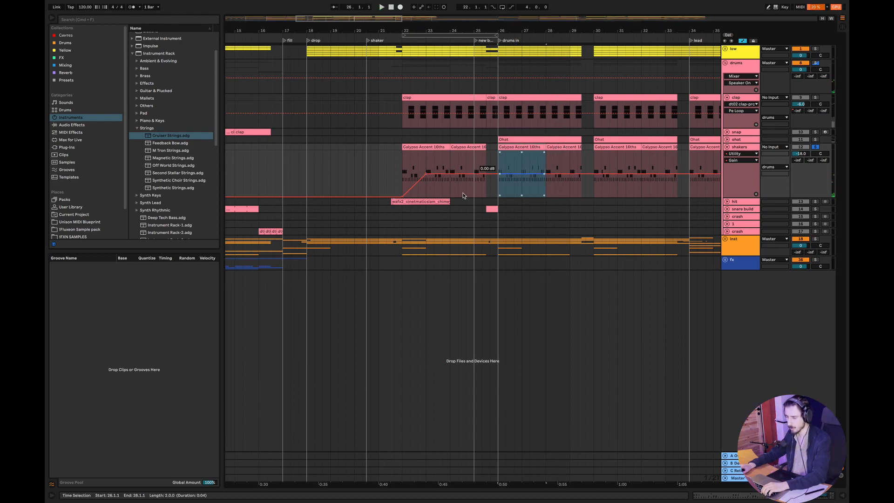
pyautogui.doubleClick(517, 147)
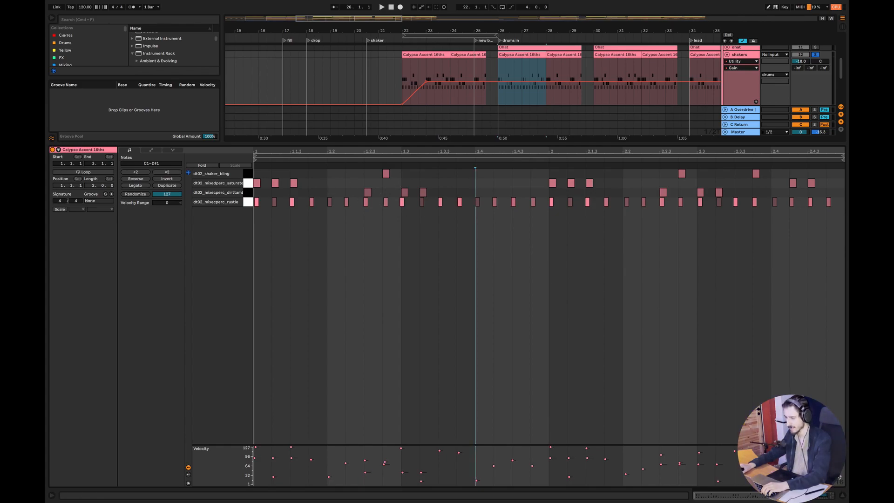
pyautogui.click(843, 495)
pyautogui.click(727, 147)
pyautogui.click(727, 140)
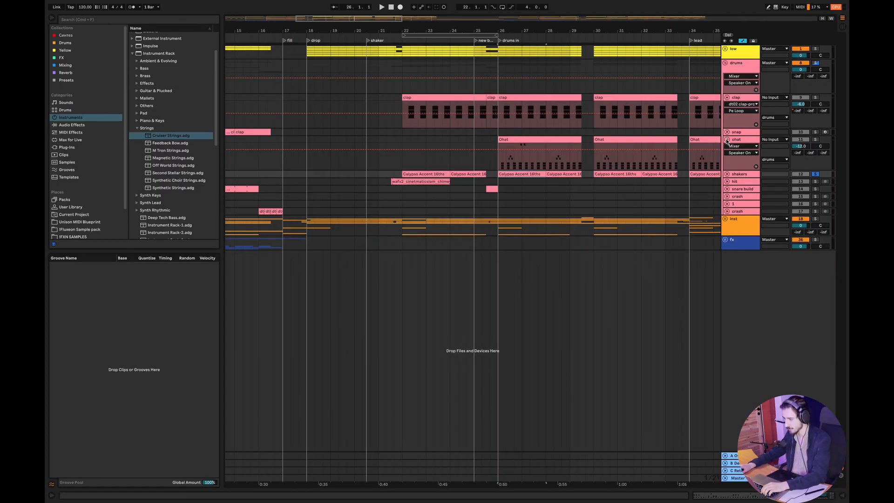
# Step: Open the Ohat clip at bar 26 and delete the notes in its A#1 row
pyautogui.doubleClick(517, 150)
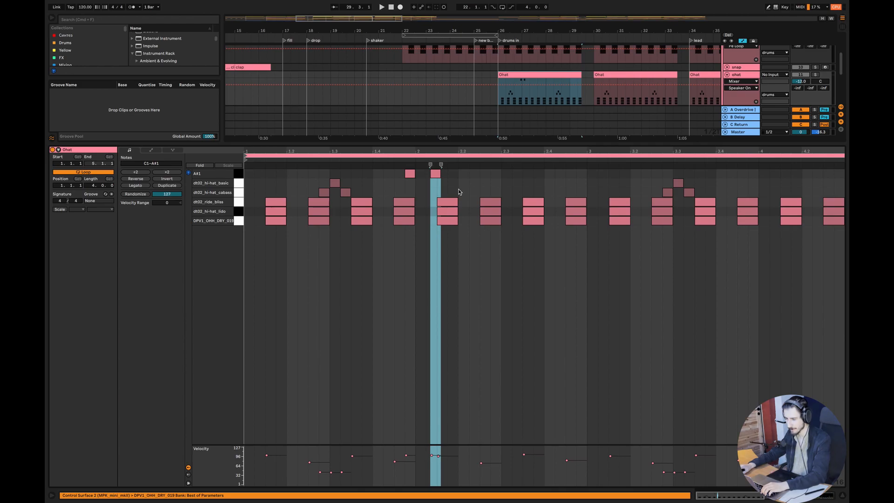
pyautogui.moveTo(474, 175); pyautogui.dragTo(398, 188)
pyautogui.press('Delete')
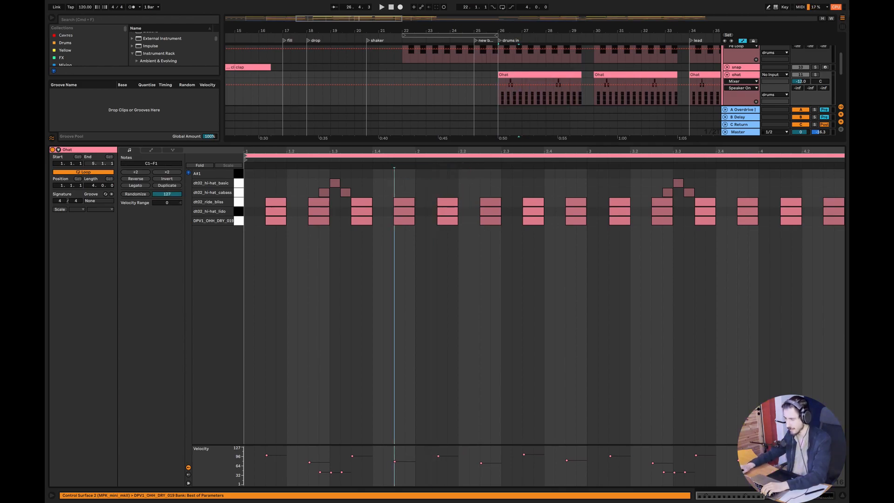
# Step: Solo the ohat track, select the layered open hat, lido hi-hat and ride notes of the first hit, and listen to them
pyautogui.click(815, 74)
pyautogui.click(276, 235)
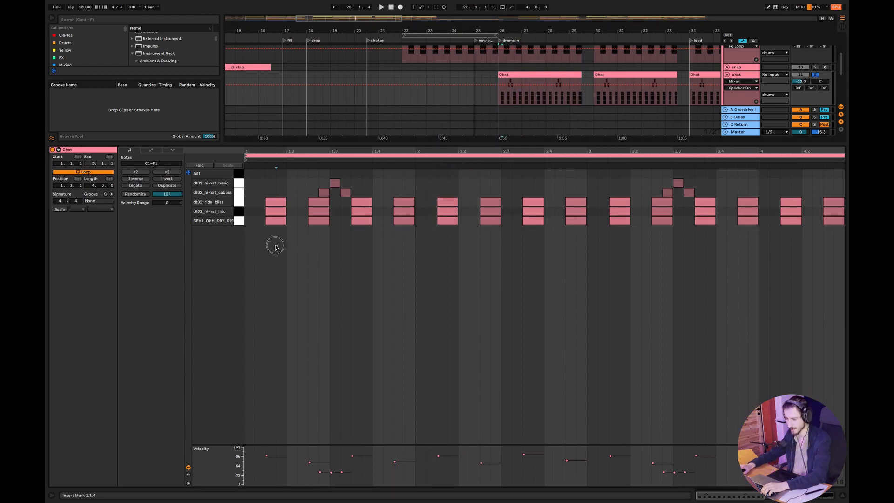
pyautogui.click(277, 223)
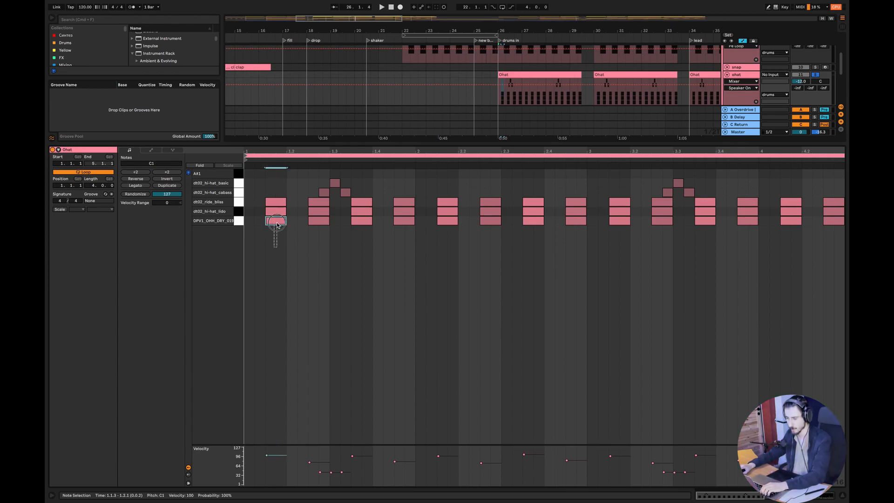
pyautogui.moveTo(277, 222); pyautogui.dragTo(276, 211)
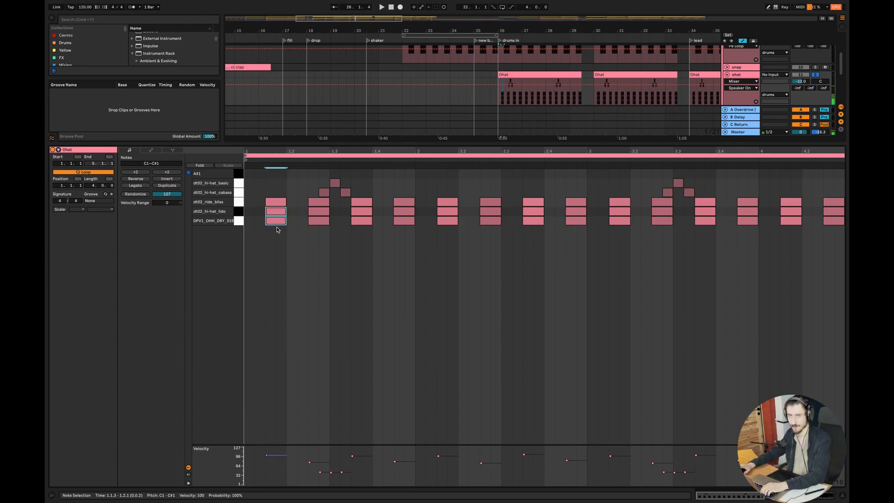
pyautogui.click(275, 221)
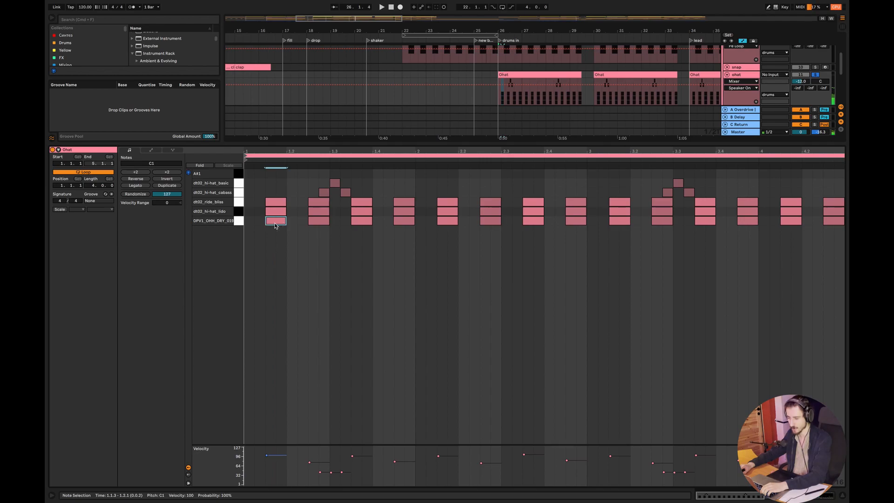
pyautogui.moveTo(278, 246); pyautogui.dragTo(273, 203)
pyautogui.press('space')
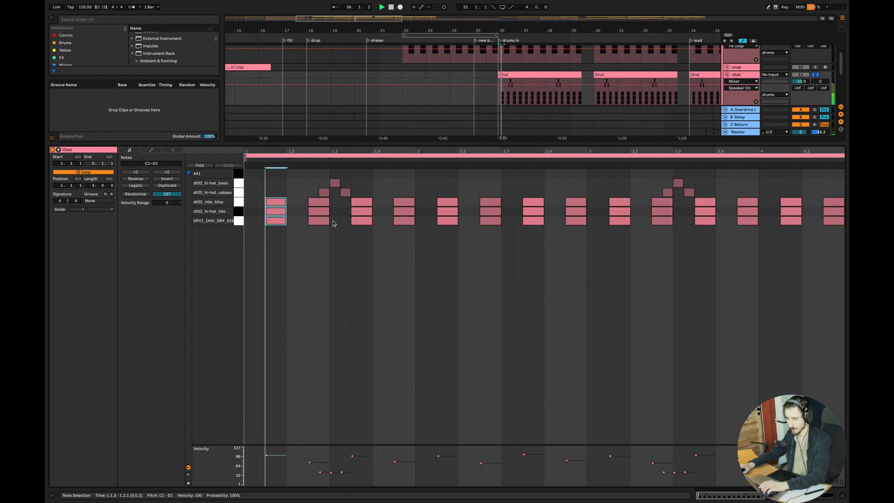
pyautogui.press('space')
# Step: Highlight the first group of basic and cabasa hi-hat notes, close the clip editor, and fold the drums group
pyautogui.moveTo(357, 203); pyautogui.dragTo(307, 174)
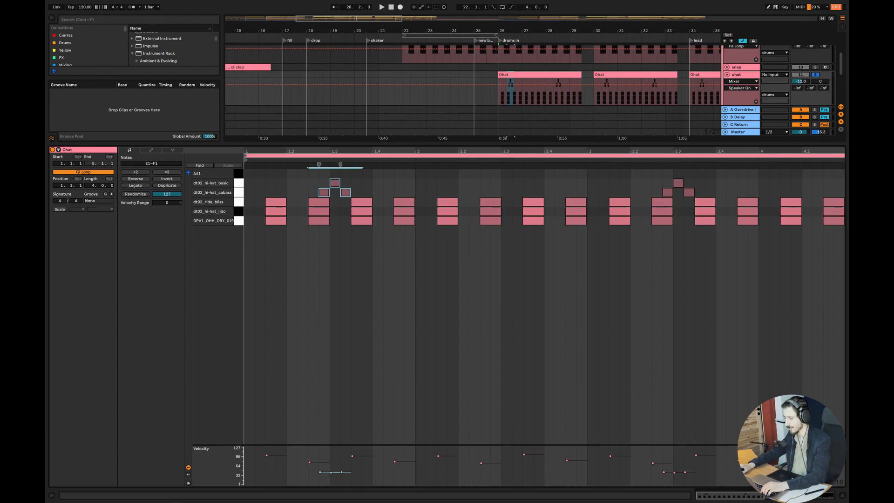
pyautogui.click(842, 495)
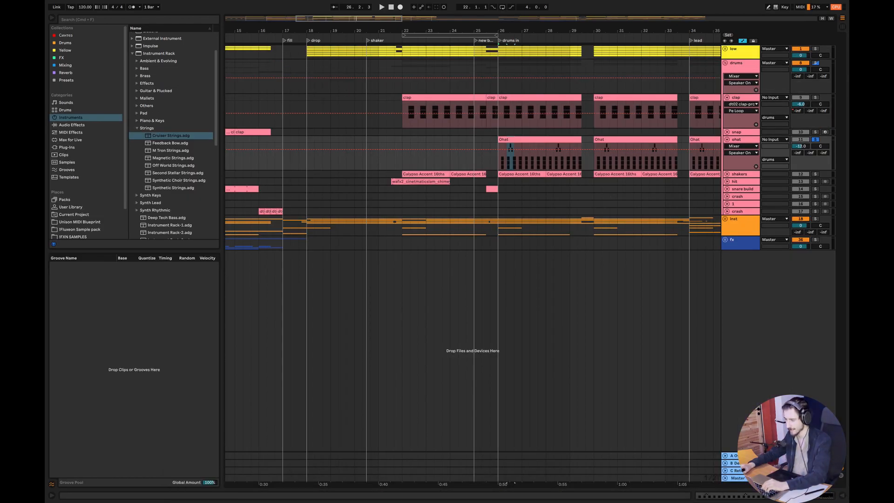
pyautogui.hscroll(5, 472, 257)
pyautogui.click(725, 63)
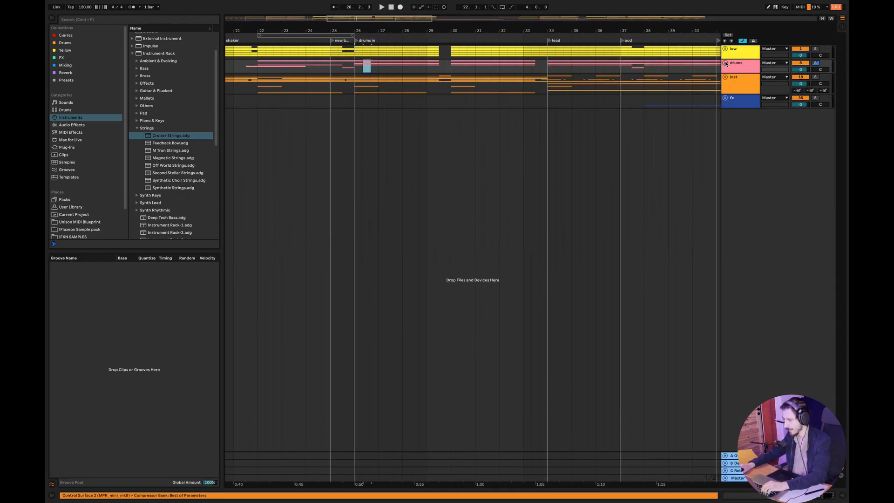
# Step: Unfold the inst group and fold its lead fill and pluck fx tracks to survey the instrument layers from bar 22
pyautogui.click(724, 77)
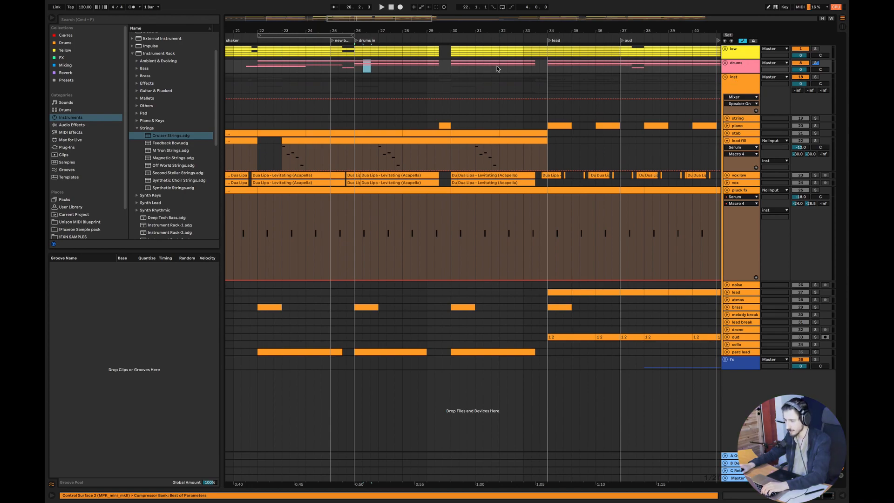
pyautogui.moveTo(398, 20); pyautogui.dragTo(405, 20)
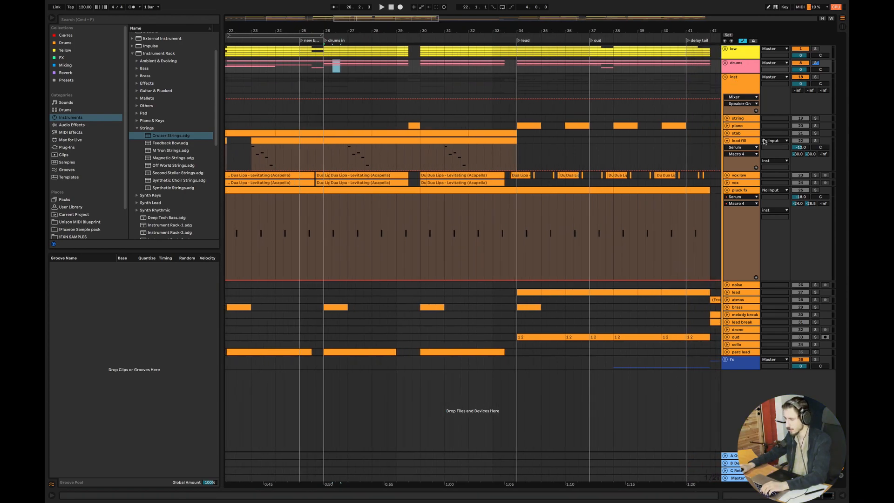
pyautogui.click(727, 141)
pyautogui.click(727, 164)
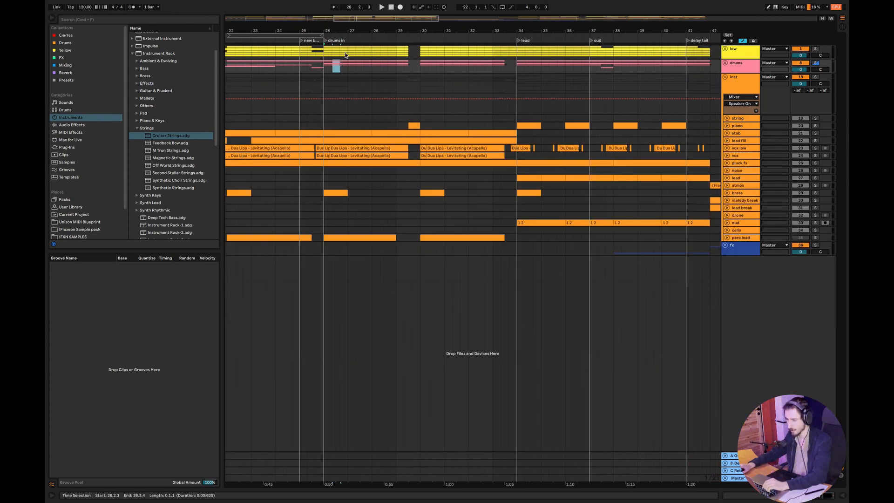
pyautogui.moveTo(372, 19); pyautogui.dragTo(368, 27)
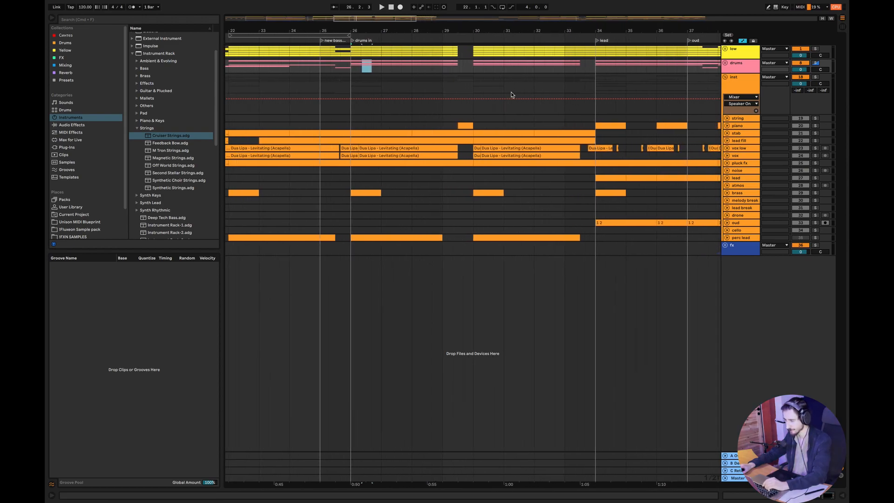
# Step: Unfold and solo the piano track, and listen to its fill leading into bar 30
pyautogui.click(725, 127)
pyautogui.click(815, 125)
pyautogui.press('space')
pyautogui.click(453, 139)
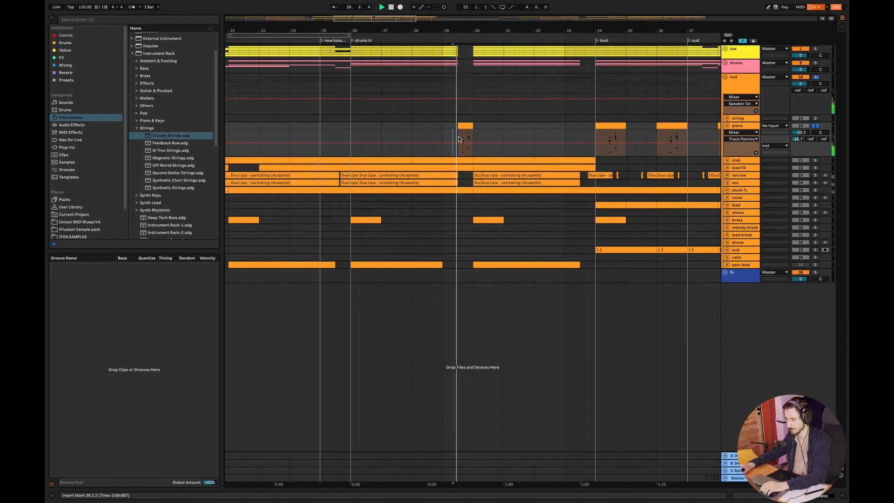
pyautogui.click(433, 135)
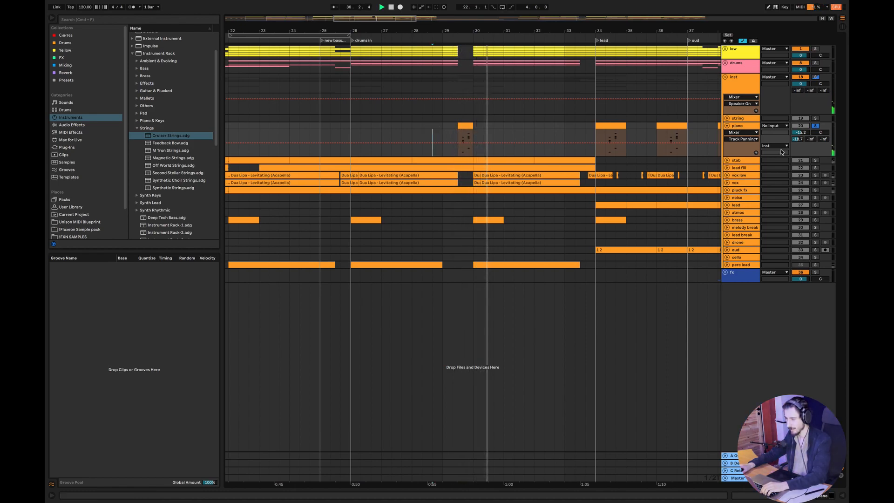
# Step: Take the piano off solo and play the full mix from bar 26 through the fill
pyautogui.click(354, 139)
pyautogui.press('space')
pyautogui.click(816, 125)
pyautogui.press('space')
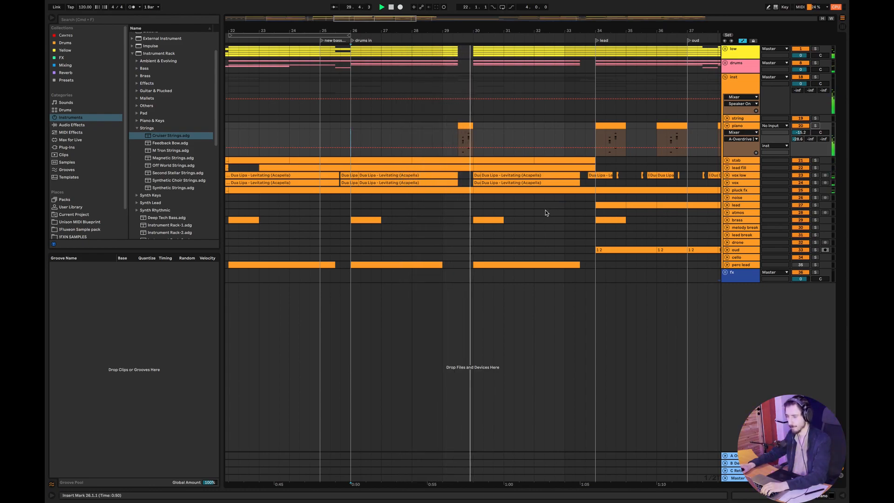
pyautogui.press('space')
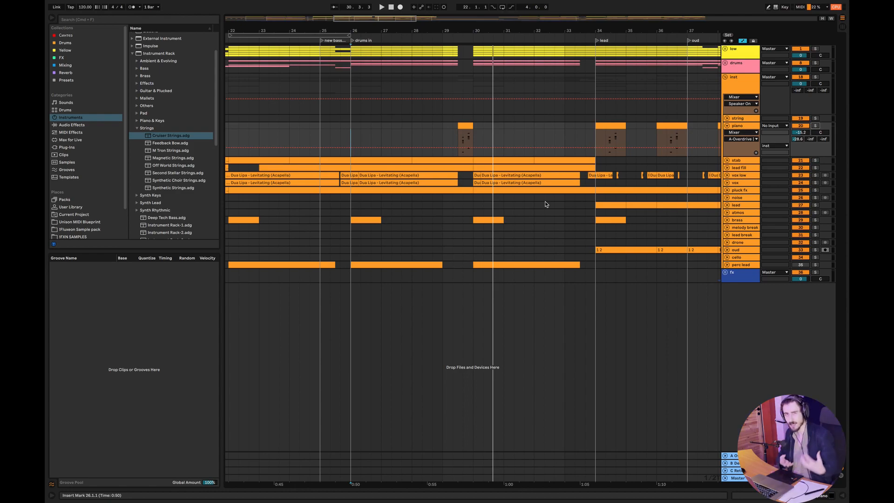
# Step: Switch to the drawing app and draw a second box labelled "7 bars", an arrow pointing between the boxes, and a red filled square there
pyautogui.press('super+Tab')
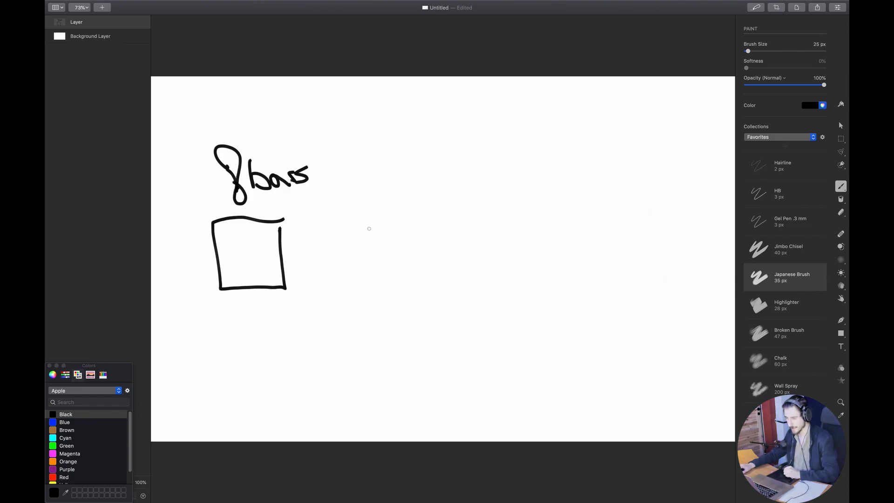
pyautogui.moveTo(361, 223)
pyautogui.mouseDown()
pyautogui.moveTo(365, 270)
pyautogui.moveTo(433, 280)
pyautogui.moveTo(428, 216)
pyautogui.mouseUp()
pyautogui.moveTo(376, 142)
pyautogui.mouseDown()
pyautogui.moveTo(391, 172)
pyautogui.moveTo(450, 183)
pyautogui.mouseUp()
pyautogui.moveTo(321, 387)
pyautogui.mouseDown()
pyautogui.moveTo(323, 301)
pyautogui.moveTo(308, 320)
pyautogui.mouseUp()
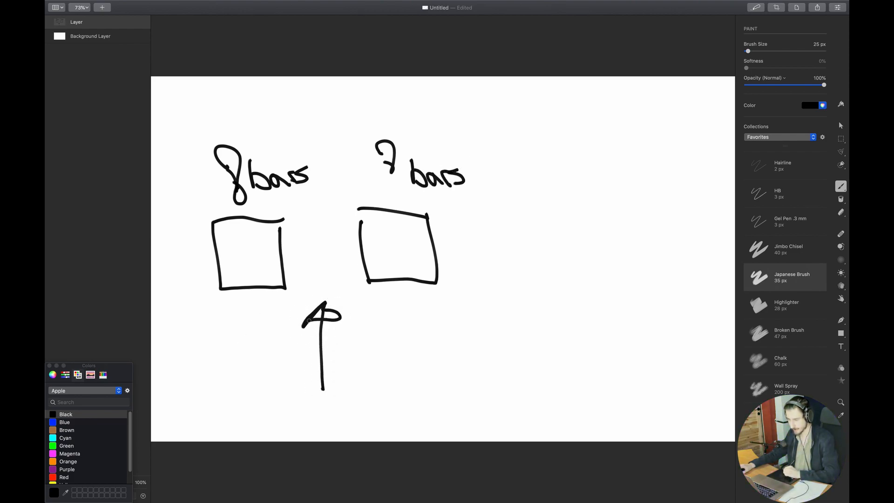
pyautogui.click(58, 479)
pyautogui.moveTo(333, 244)
pyautogui.mouseDown()
pyautogui.moveTo(335, 257)
pyautogui.moveTo(295, 247)
pyautogui.moveTo(336, 242)
pyautogui.moveTo(327, 257)
pyautogui.moveTo(331, 249)
pyautogui.mouseUp()
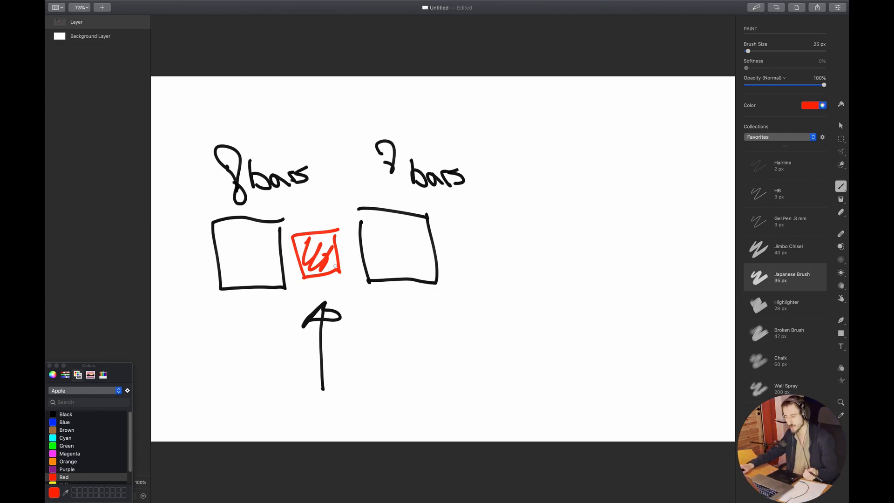
# Step: Switch back to Ableton Live and compare the bar 29 fill with the piano muted and with it active
pyautogui.press('super+Tab')
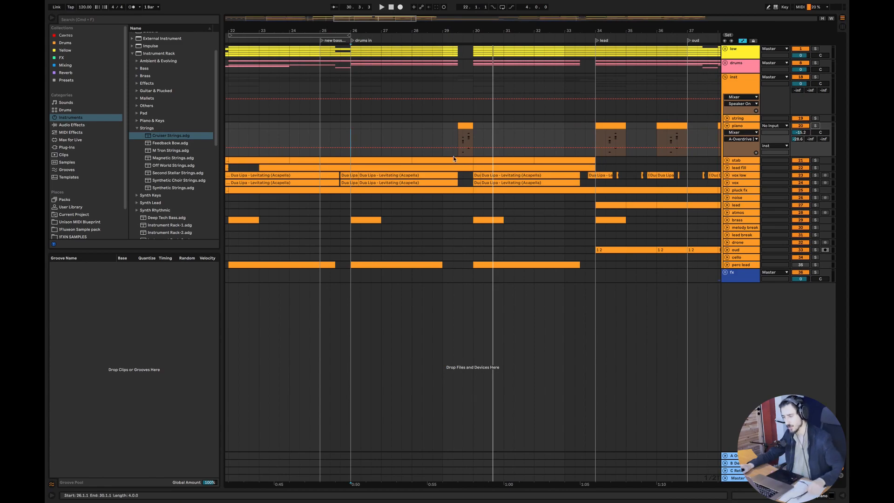
pyautogui.click(442, 139)
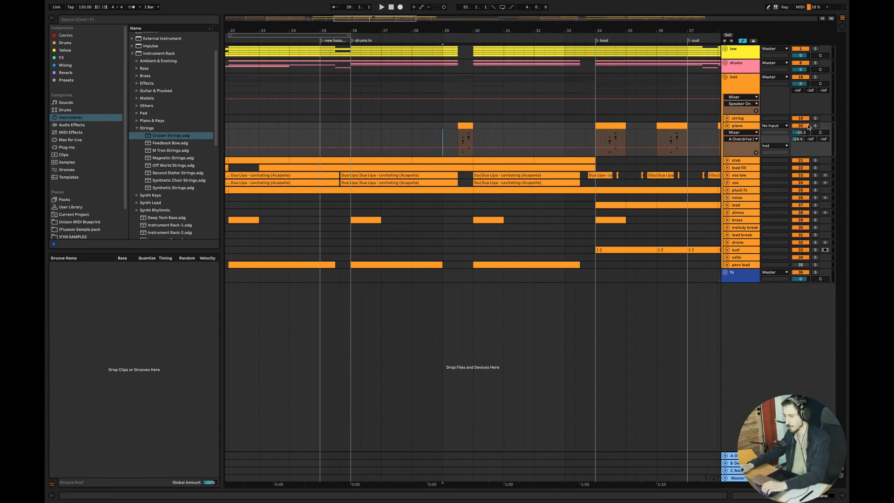
pyautogui.click(429, 133)
pyautogui.press('space')
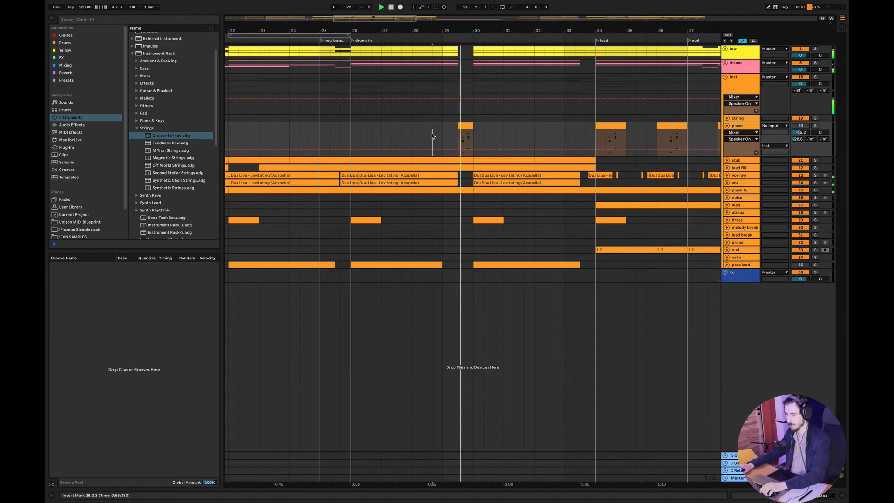
pyautogui.click(440, 137)
pyautogui.press('space')
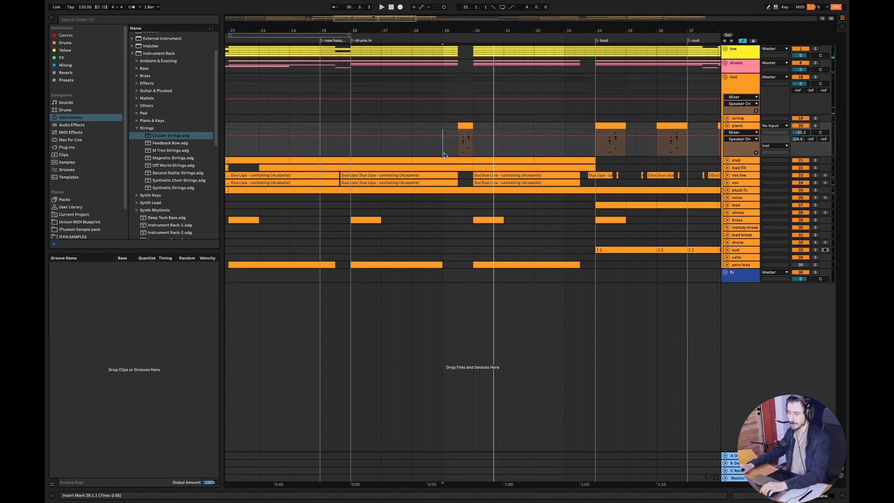
# Step: Highlight bars 26 to 30 of the low and drums groups, and play from bar 29 into the lead section
pyautogui.moveTo(472, 67); pyautogui.dragTo(353, 45)
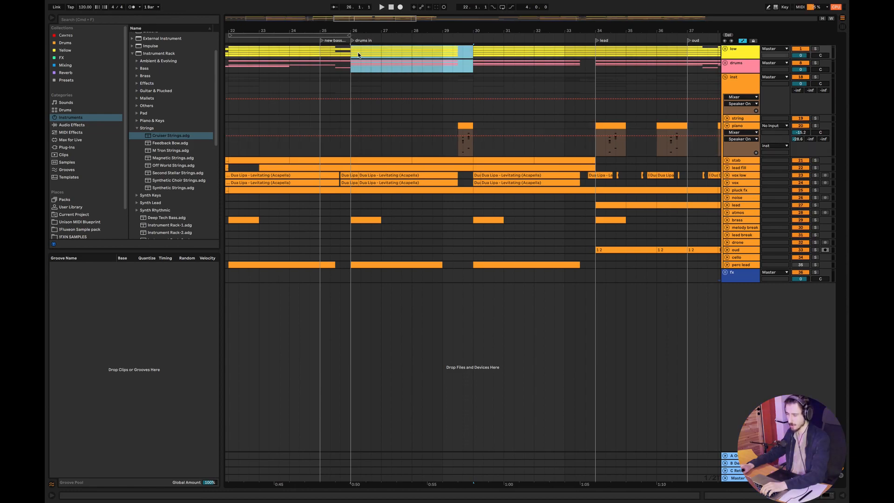
pyautogui.click(443, 148)
pyautogui.press('space')
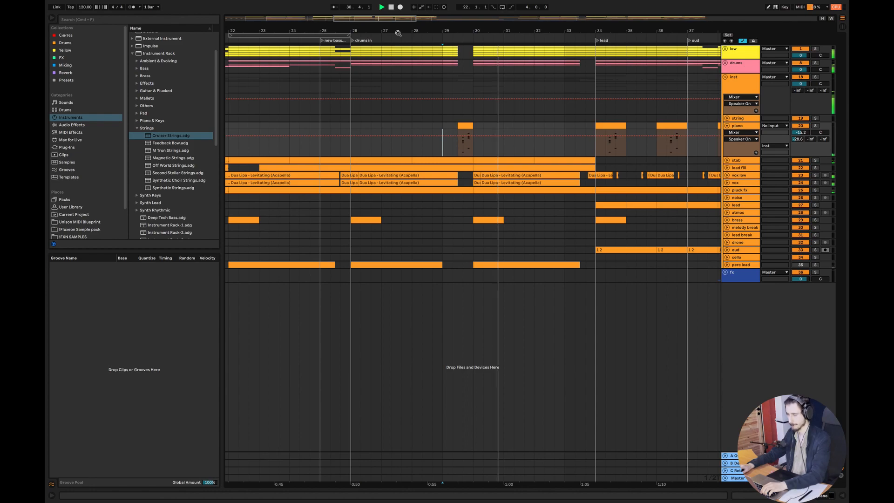
pyautogui.moveTo(399, 32); pyautogui.dragTo(403, 34)
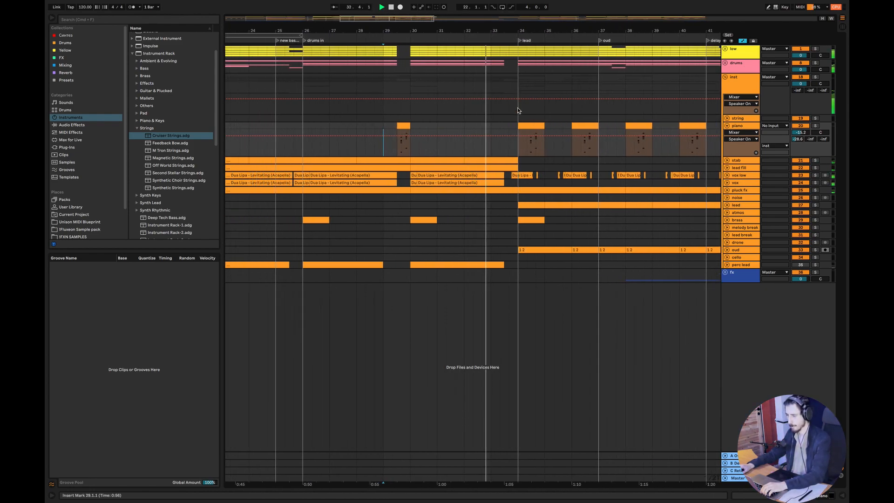
pyautogui.click(510, 219)
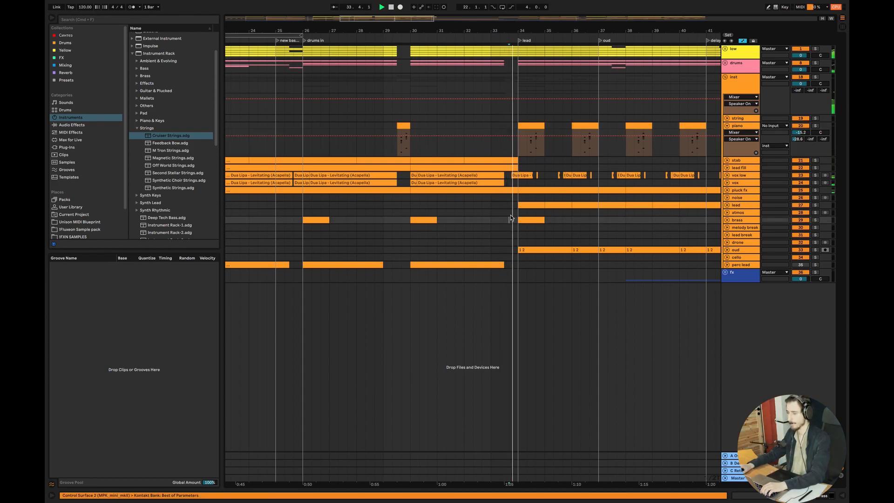
# Step: Highlight the lead section from 33.3 to bar 42 across the tracks, and play it from bar 33
pyautogui.moveTo(404, 19); pyautogui.dragTo(433, 20)
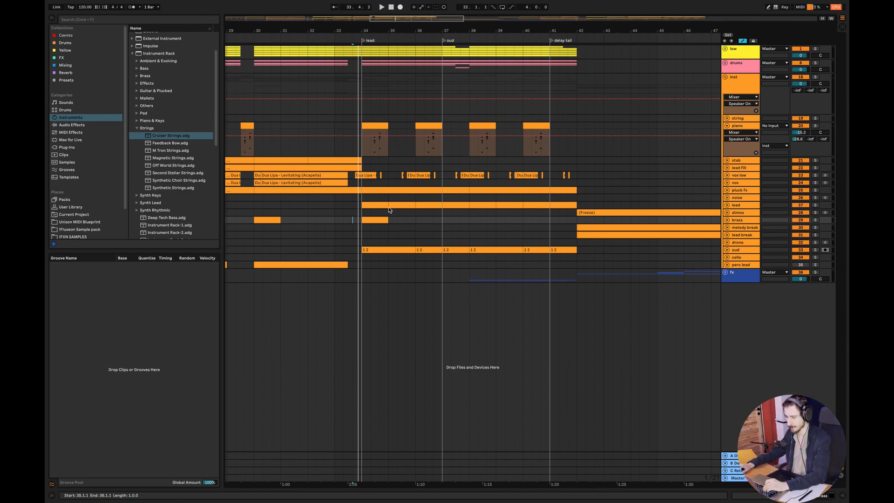
pyautogui.moveTo(577, 242); pyautogui.dragTo(350, 62)
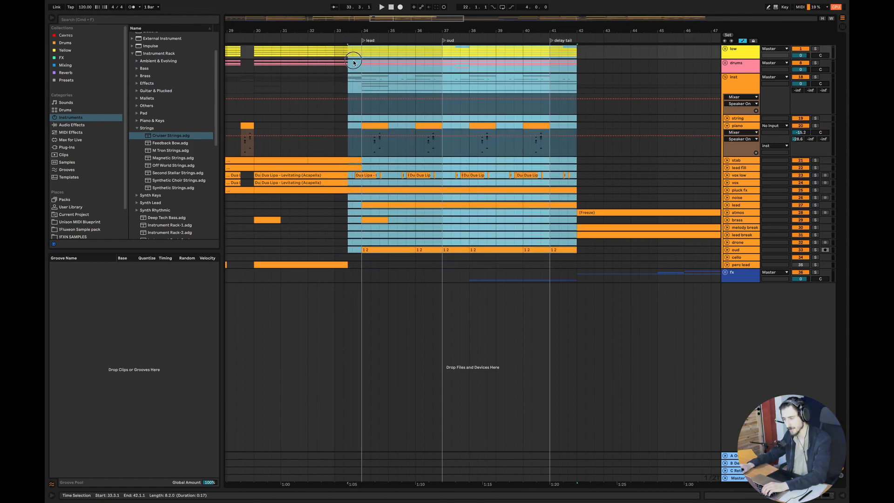
pyautogui.click(353, 65)
pyautogui.click(334, 206)
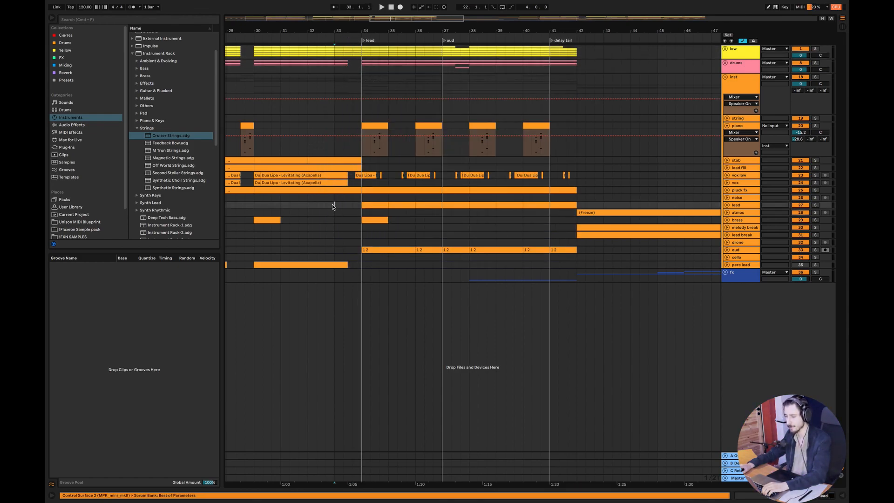
pyautogui.click(333, 197)
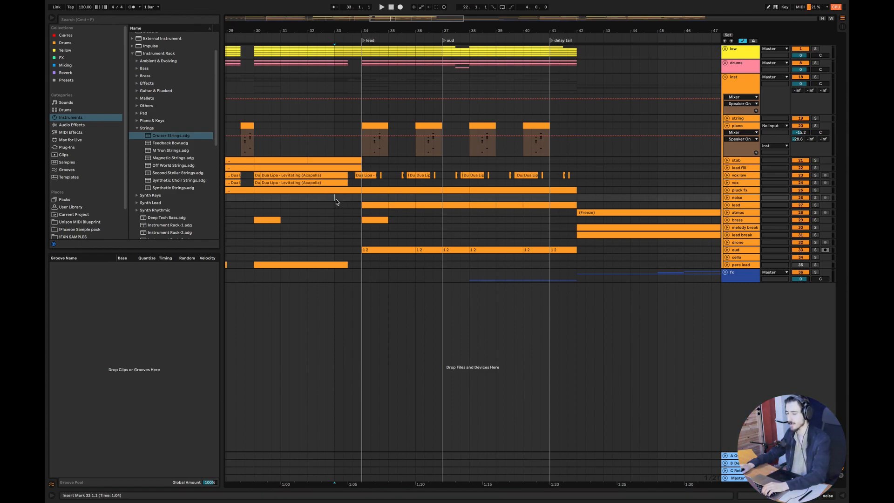
pyautogui.press('space')
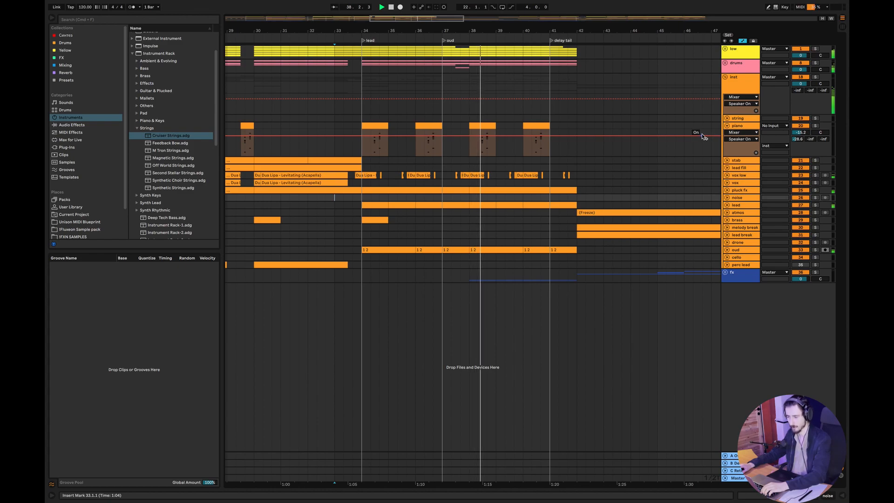
# Step: Fold the piano track, stop playback, and unfold the lead track to show its notes
pyautogui.click(727, 126)
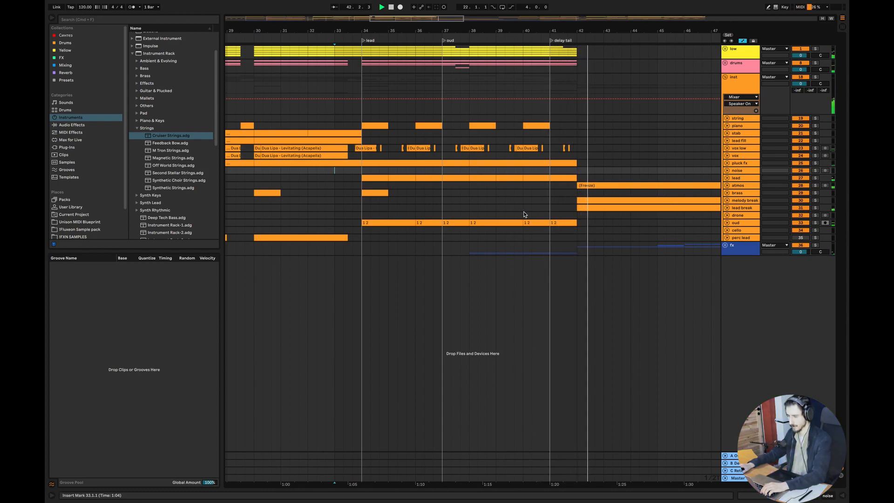
pyautogui.click(727, 164)
pyautogui.click(727, 163)
pyautogui.click(727, 178)
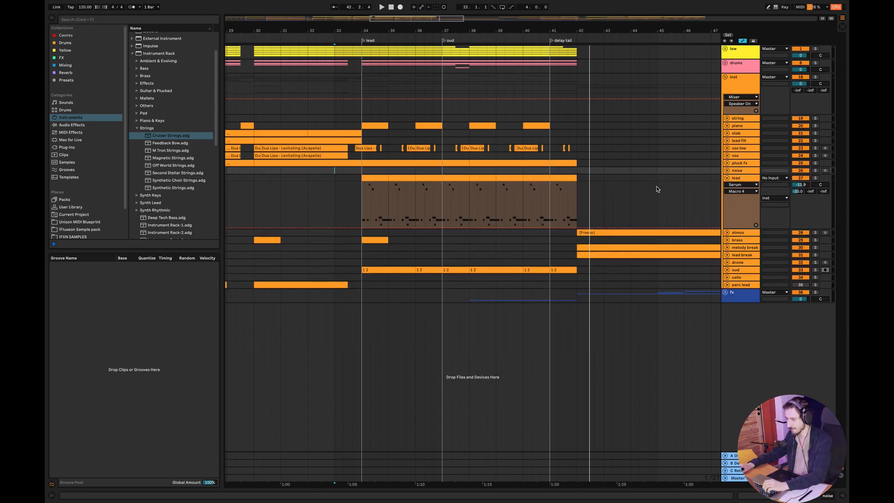
# Step: Open the lead clip at bar 34 to view its notes, solo the lead track, and listen to it
pyautogui.click(359, 206)
pyautogui.doubleClick(378, 177)
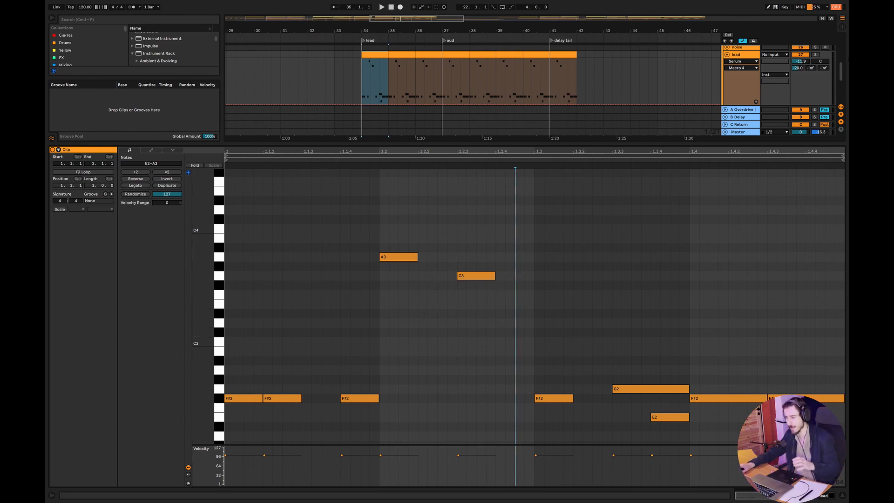
pyautogui.click(815, 55)
pyautogui.press('space')
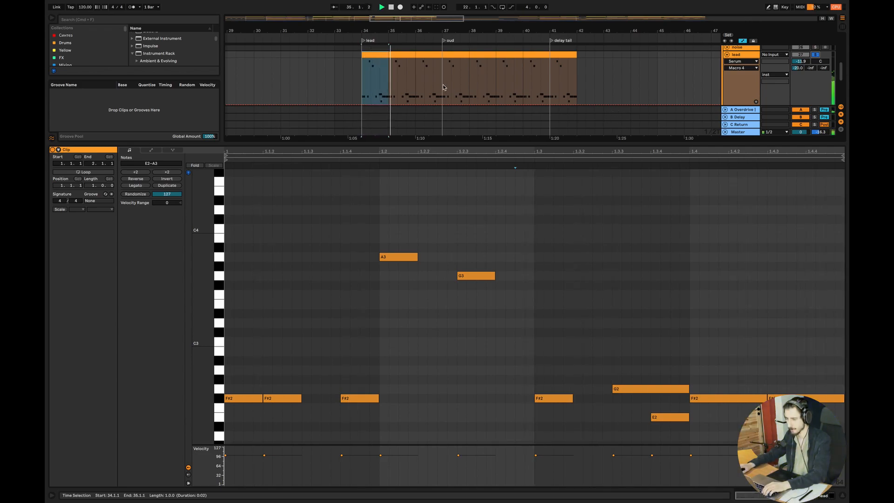
# Step: Close the clip editor, solo the oud track, and listen to its part from bar 34
pyautogui.click(397, 57)
pyautogui.click(843, 495)
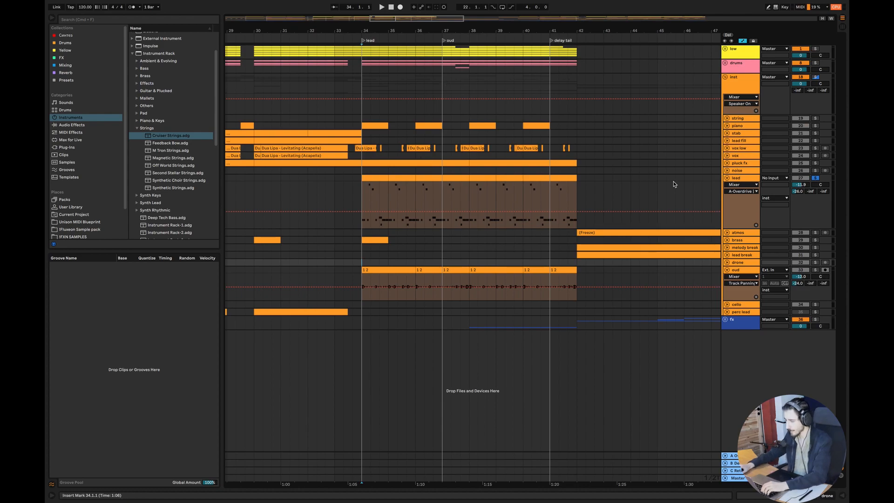
pyautogui.click(815, 270)
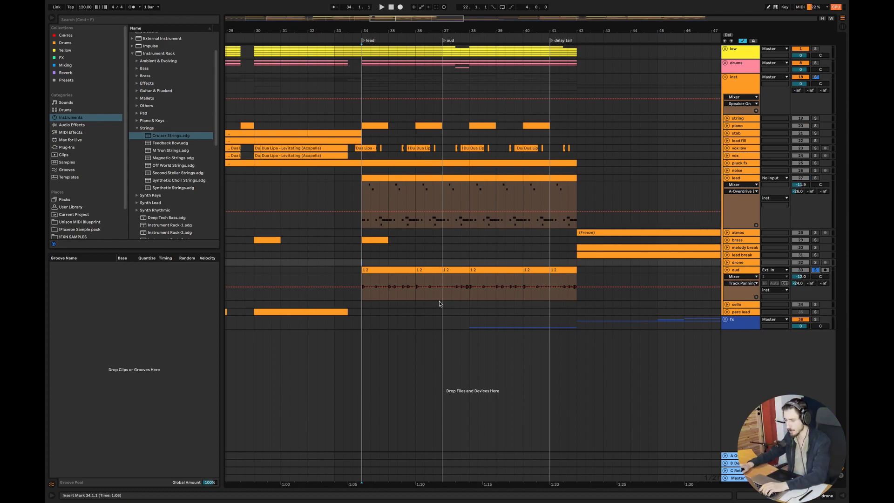
pyautogui.click(361, 291)
pyautogui.press('space')
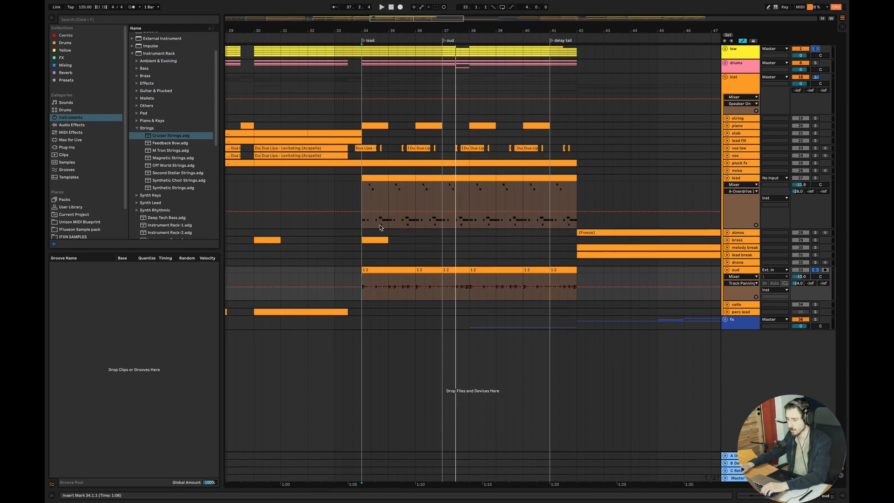
# Step: Play the soloed lead, oud and low layers together from bar 34
pyautogui.click(361, 194)
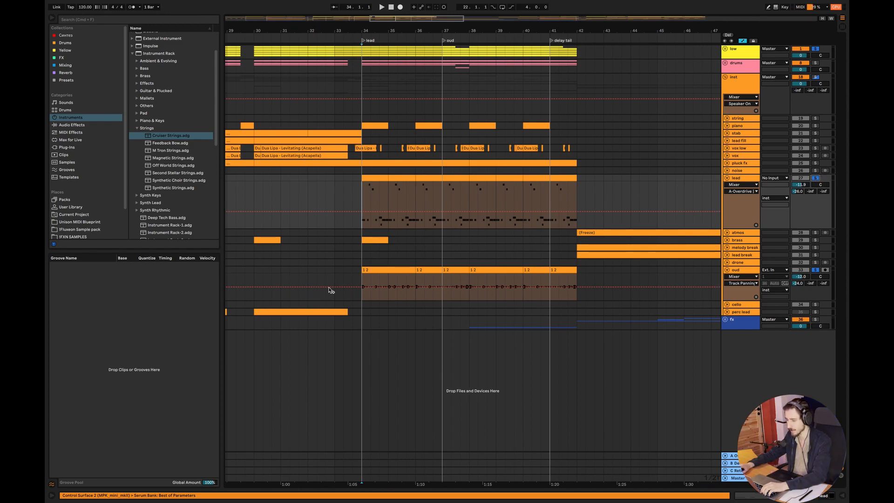
pyautogui.click(363, 285)
pyautogui.press('space')
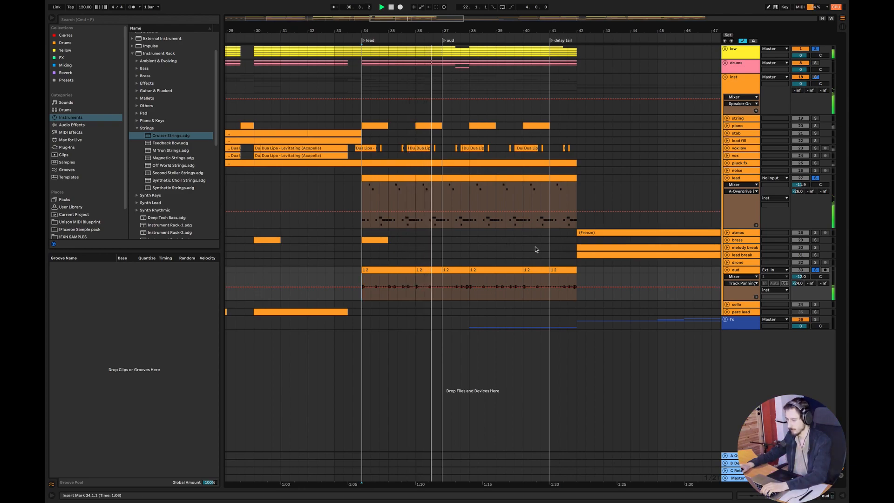
# Step: Add the vox low track to the soloed layers and listen to the combination from bar 34
pyautogui.click(362, 156)
pyautogui.press('space')
pyautogui.click(816, 148)
pyautogui.press('space')
pyautogui.click(488, 249)
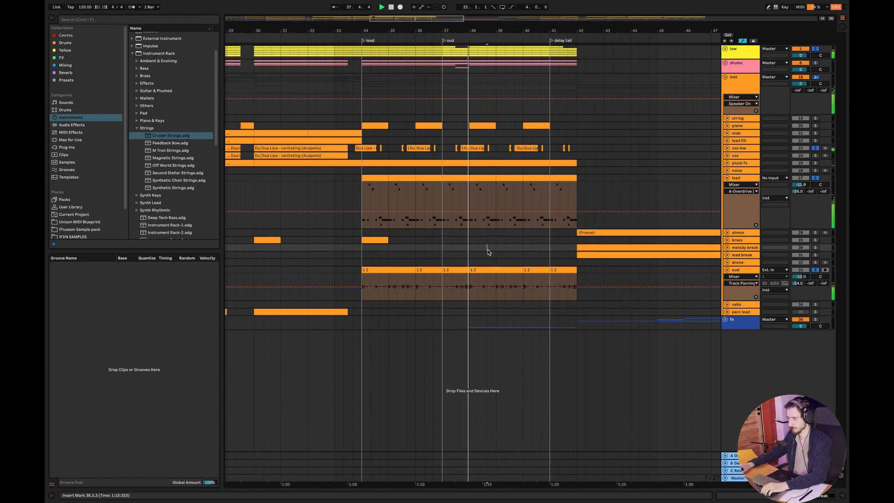
# Step: Unfold the piano track, audition its part from bar 34, and clear the solos
pyautogui.click(727, 126)
pyautogui.press('space')
pyautogui.click(815, 126)
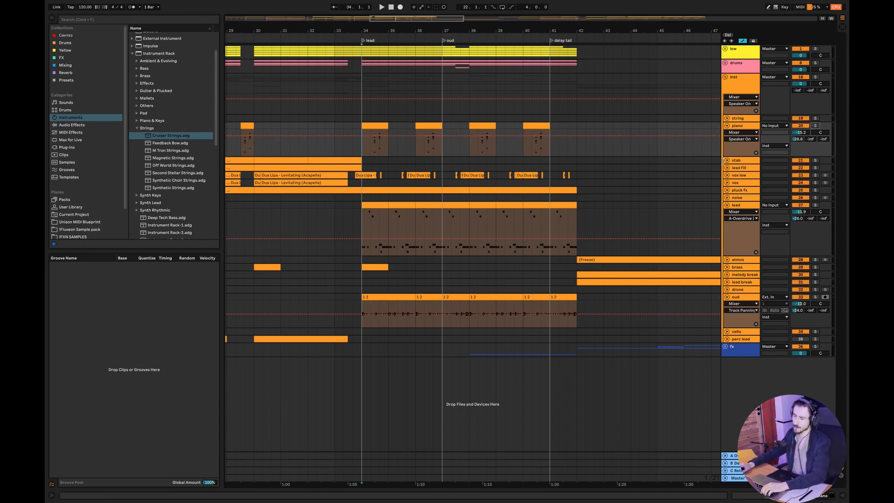
# Step: Fold the lead track and collapse the inst group
pyautogui.click(726, 204)
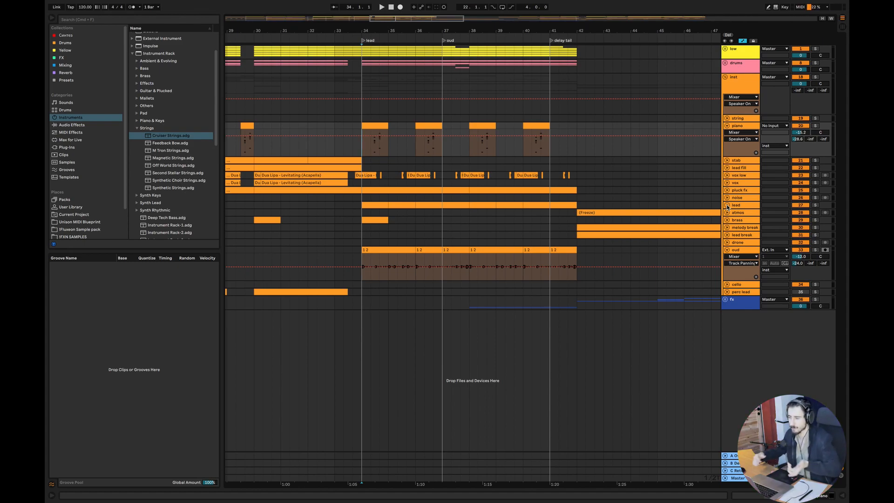
pyautogui.click(733, 69)
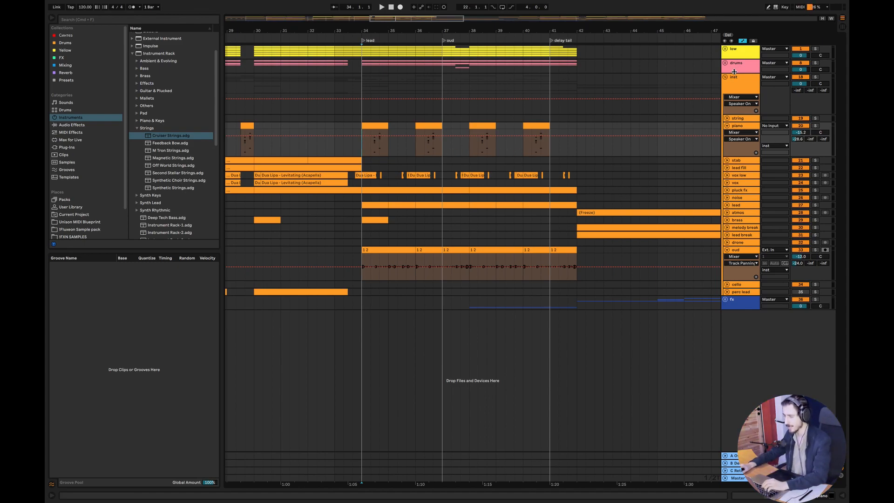
pyautogui.click(725, 77)
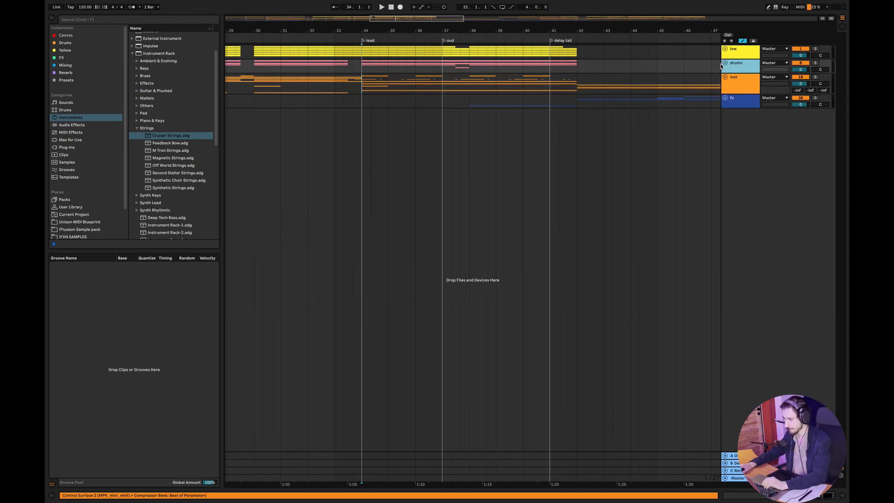
# Step: Unfold the drums group and set the playback start in bar 36 on the snare build track, ahead of its clip
pyautogui.click(724, 64)
pyautogui.click(451, 189)
pyautogui.click(815, 189)
pyautogui.moveTo(382, 26); pyautogui.dragTo(475, 132)
pyautogui.moveTo(473, 52)
pyautogui.mouseDown()
pyautogui.moveTo(390, 46)
pyautogui.moveTo(450, 52)
pyautogui.moveTo(433, 49)
pyautogui.mouseUp()
pyautogui.click(440, 188)
pyautogui.click(407, 189)
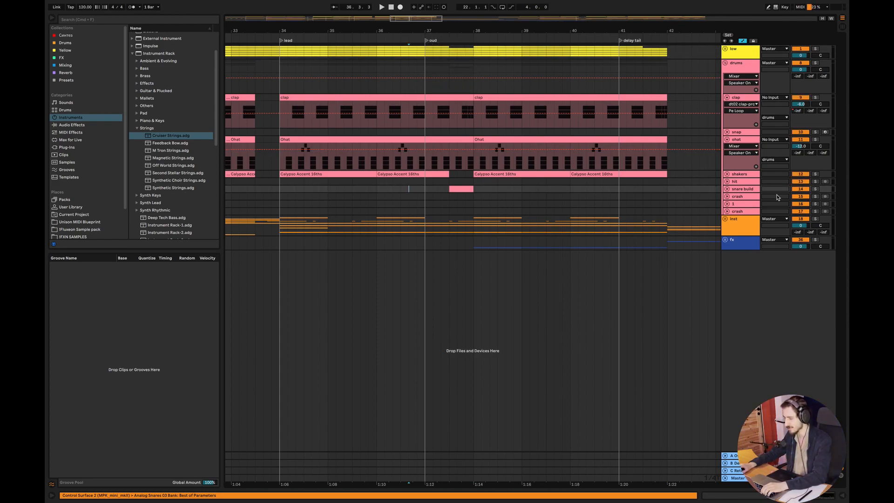
# Step: Compare the passage from bar 36 with the snare build track muted and active, unfolding that track for the second listen
pyautogui.click(799, 188)
pyautogui.press('space')
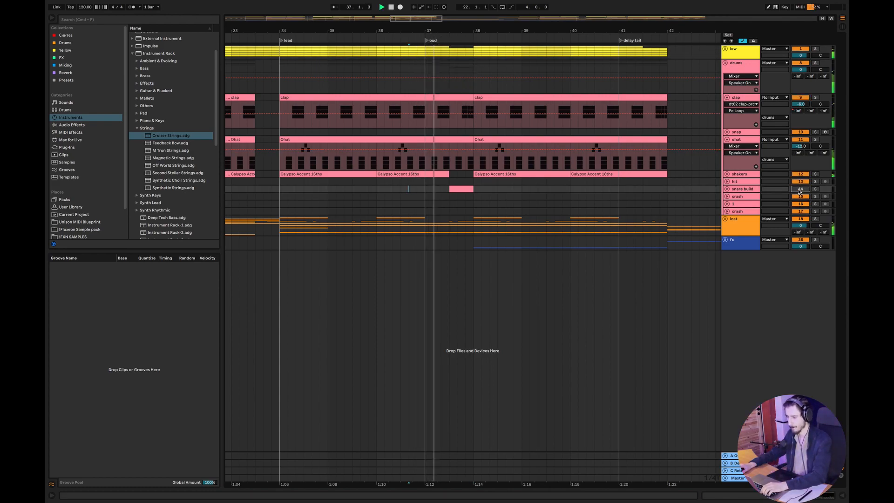
pyautogui.click(800, 188)
pyautogui.press('space')
pyautogui.click(727, 189)
pyautogui.press('space')
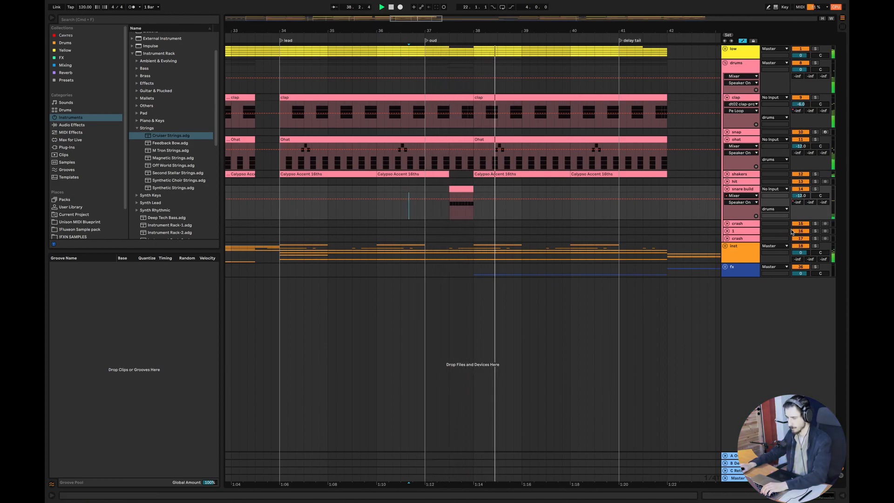
# Step: Fold the ohat and clap tracks and collapse the drums group
pyautogui.click(726, 139)
pyautogui.click(726, 98)
pyautogui.click(725, 63)
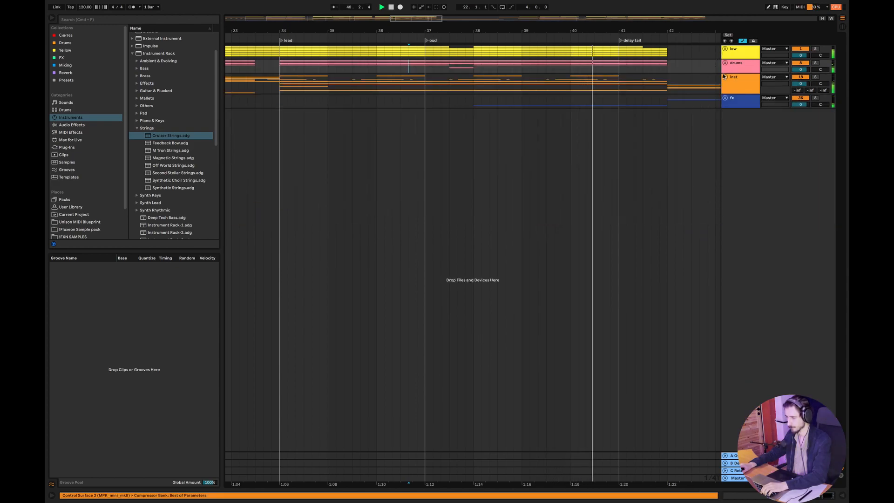
# Step: Listen to the end of the drop past bar 42, stop playback, and show the arrangement from bar 1
pyautogui.moveTo(424, 31); pyautogui.dragTo(537, 19)
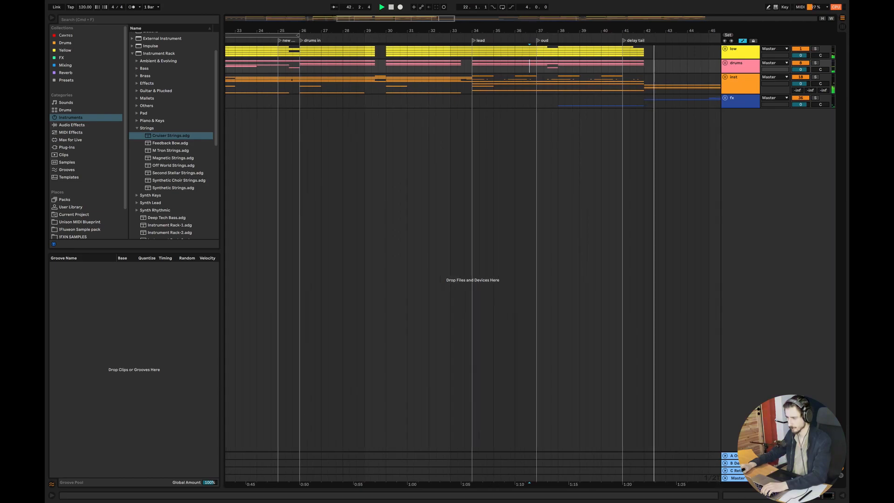
pyautogui.press('space')
pyautogui.moveTo(409, 18); pyautogui.dragTo(380, 4)
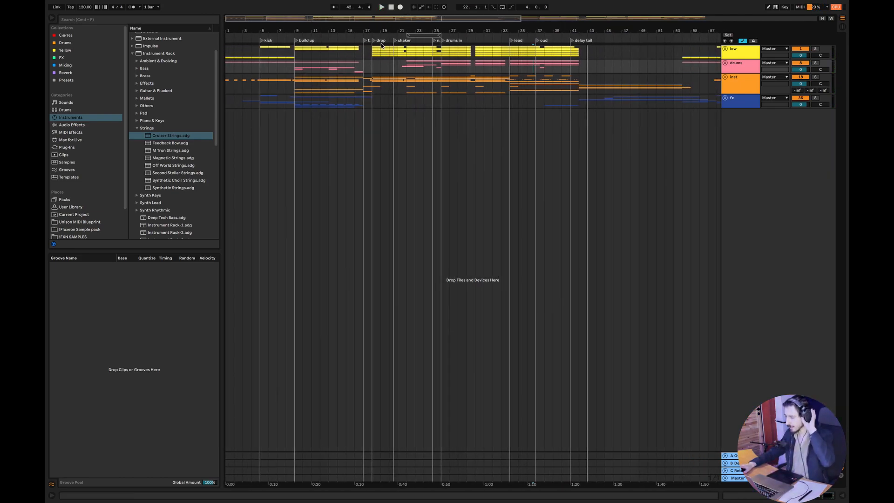